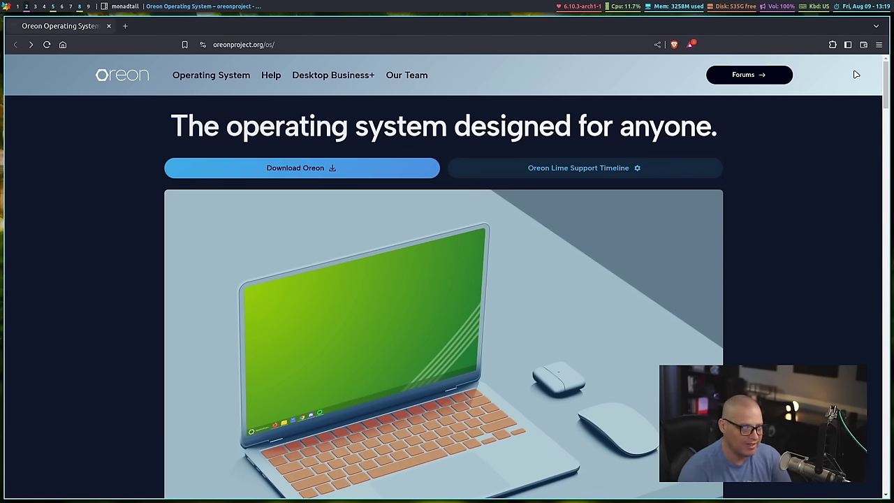
# Step: Open the Oreon download page in Brave
pyautogui.scroll(-5, 876, 117)
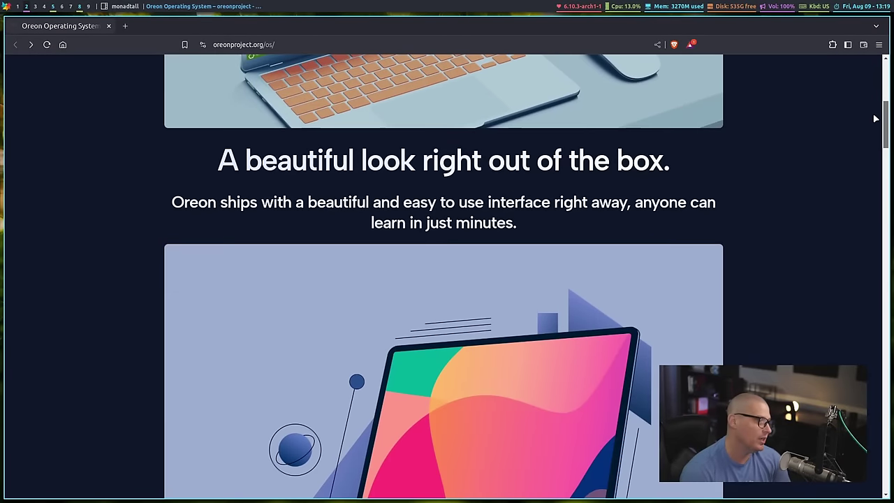
pyautogui.moveTo(873, 116); pyautogui.dragTo(857, 74)
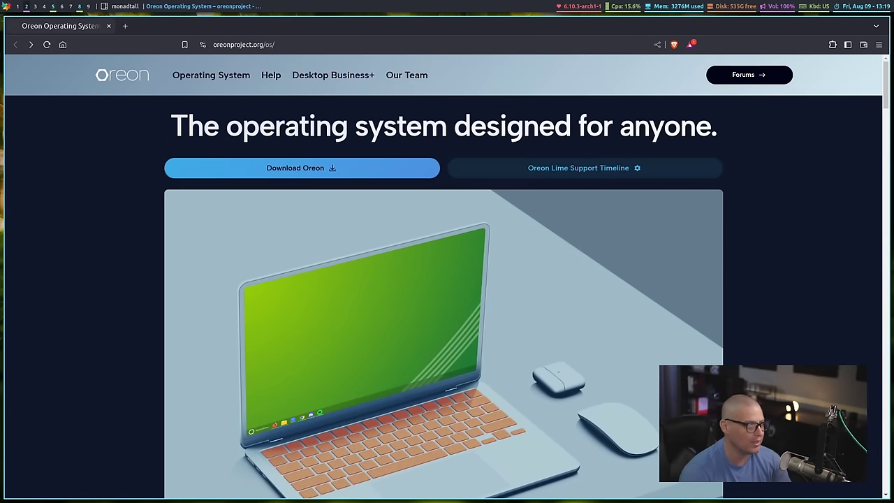
pyautogui.click(286, 174)
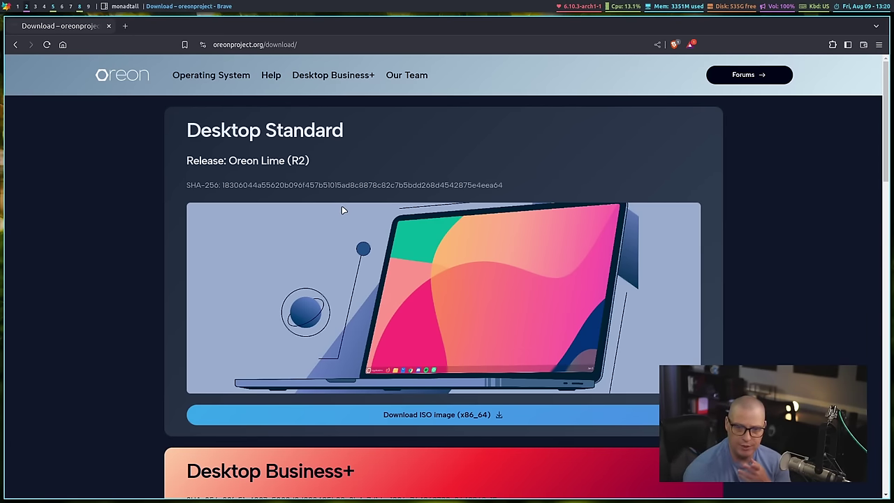
# Step: Scroll through the Oreon Lime (R2) release details and edition comparison table, then back up
pyautogui.scroll(-5, 475, 285)
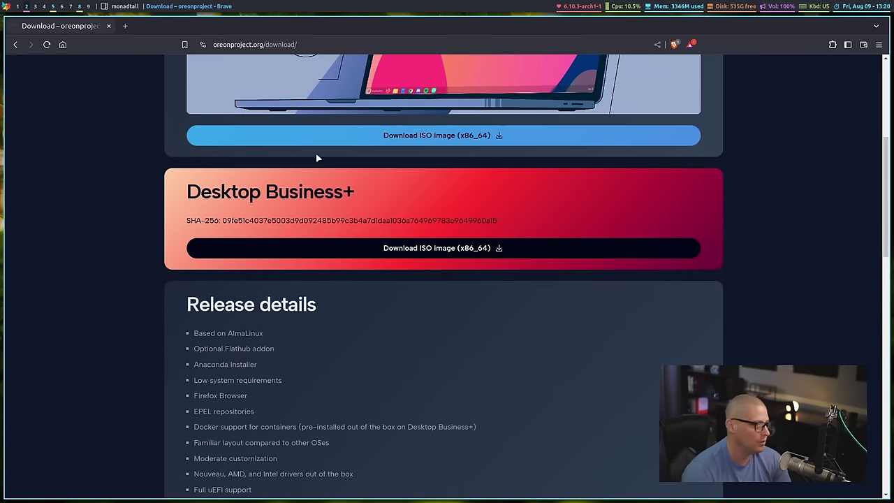
pyautogui.scroll(-5, 681, 316)
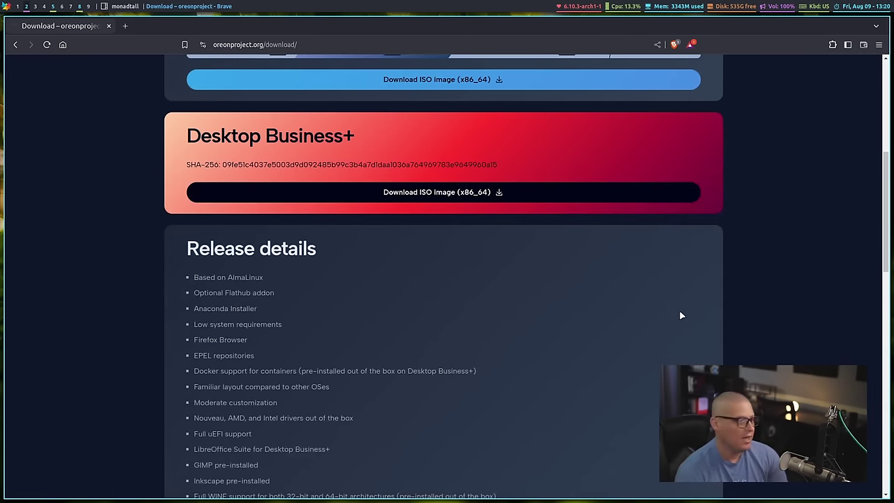
pyautogui.scroll(-7, 682, 316)
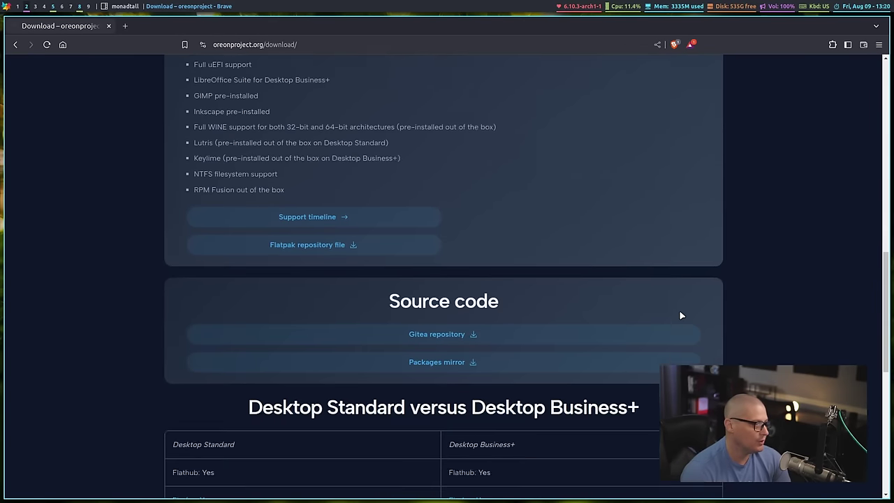
pyautogui.scroll(1, 589, 281)
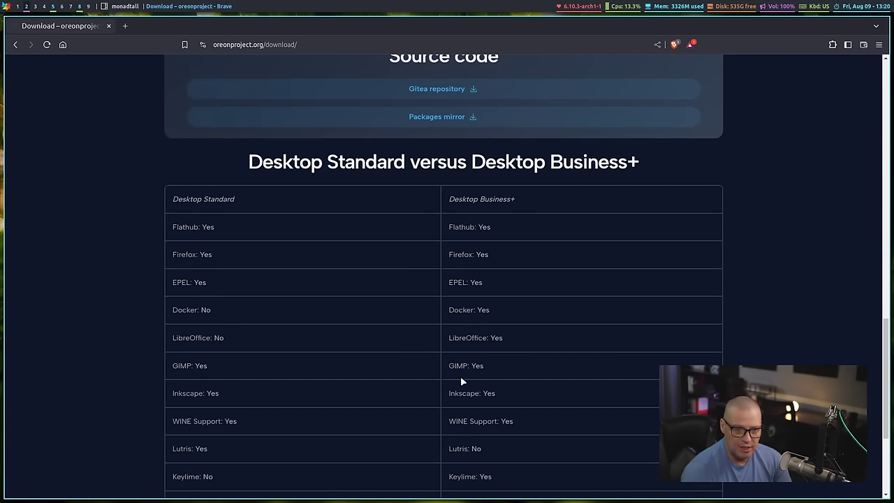
pyautogui.scroll(-1, 468, 356)
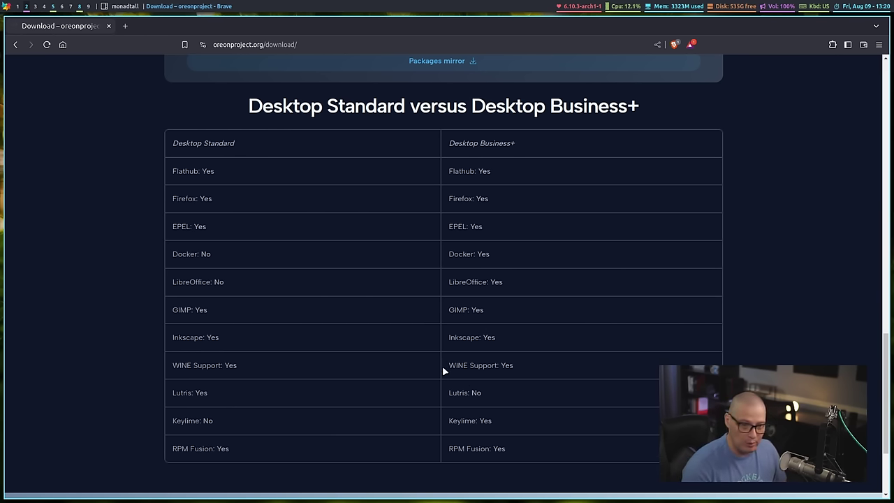
pyautogui.scroll(20, 521, 394)
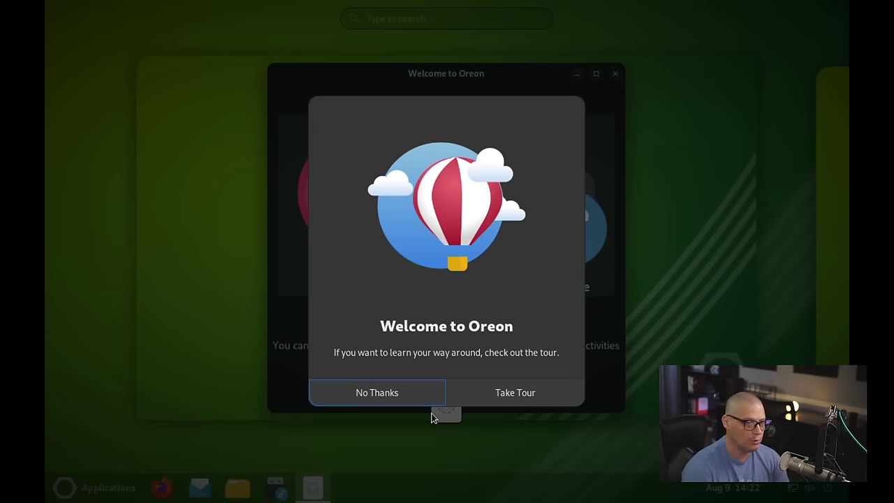
# Step: Take the GNOME Tour through every page, including the workspaces pages, then close it
pyautogui.click(486, 394)
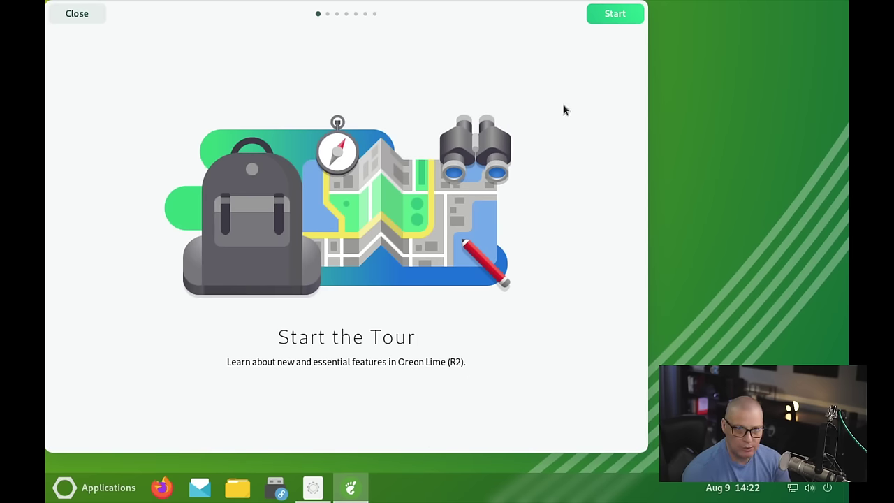
pyautogui.click(612, 17)
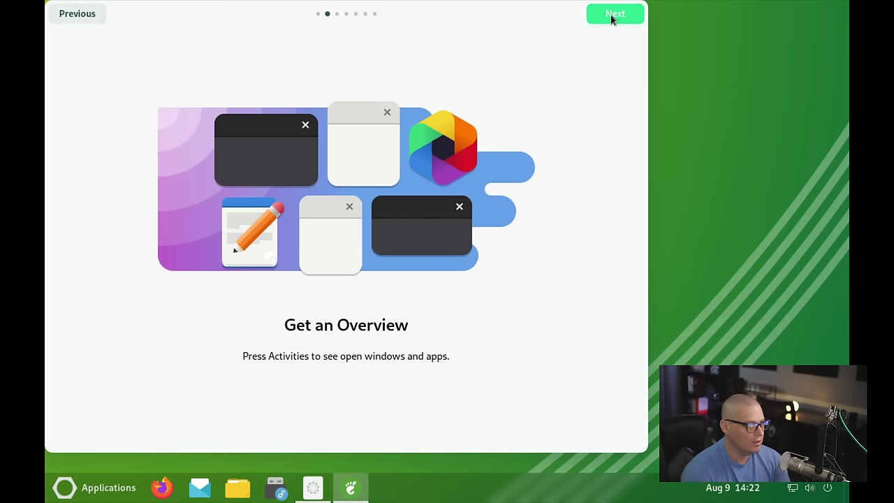
pyautogui.click(612, 17)
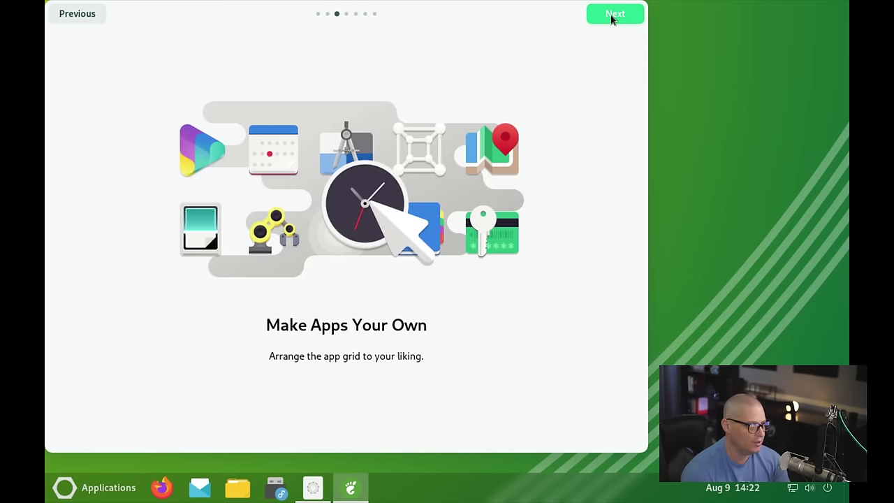
pyautogui.click(612, 19)
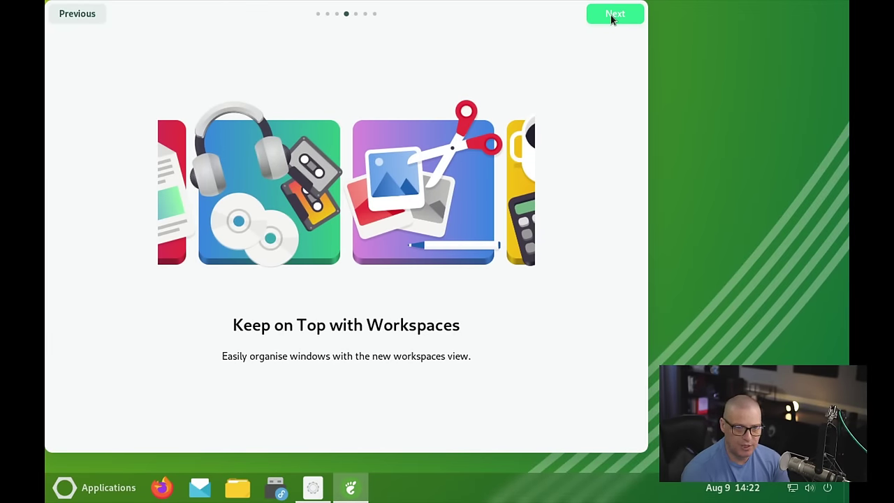
pyautogui.click(612, 20)
pyautogui.click(612, 20)
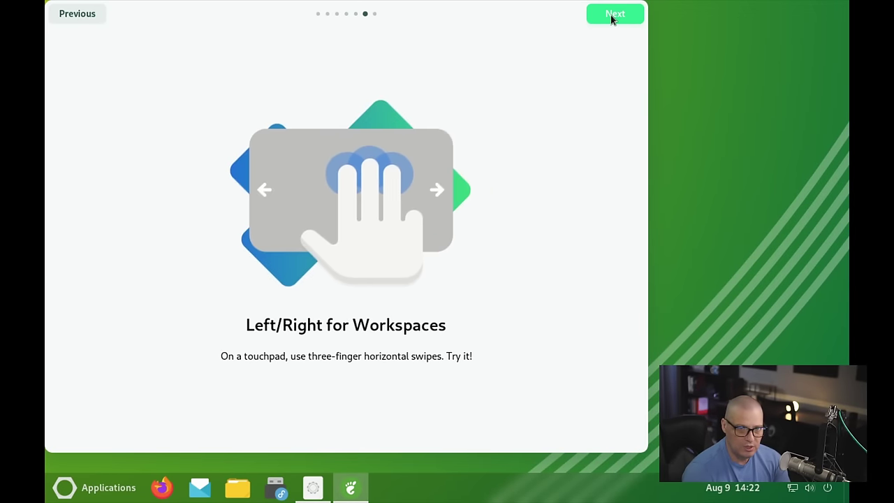
pyautogui.click(612, 16)
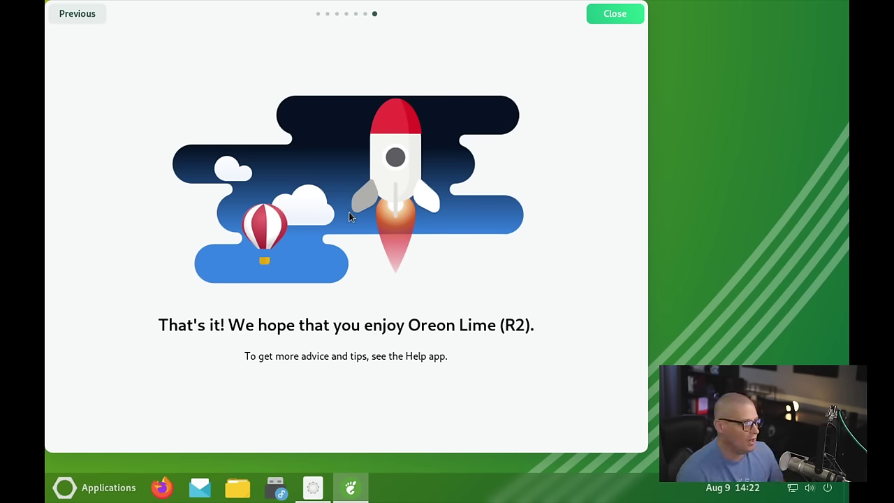
pyautogui.click(608, 19)
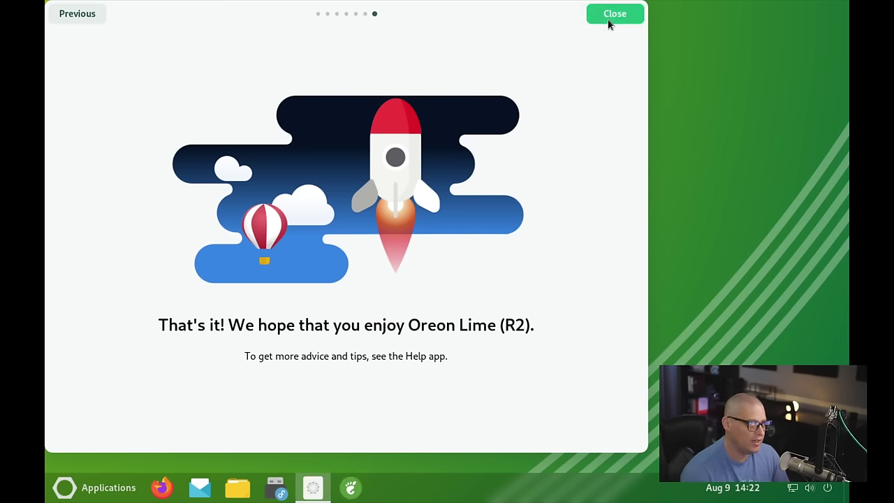
# Step: Center the Welcome to Oreon window and launch Install to Hard Drive
pyautogui.moveTo(261, 52); pyautogui.dragTo(451, 64)
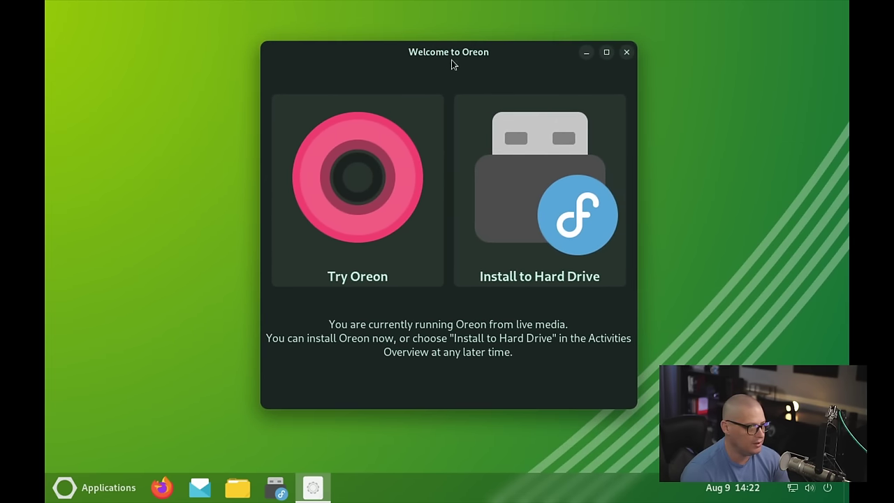
pyautogui.click(559, 231)
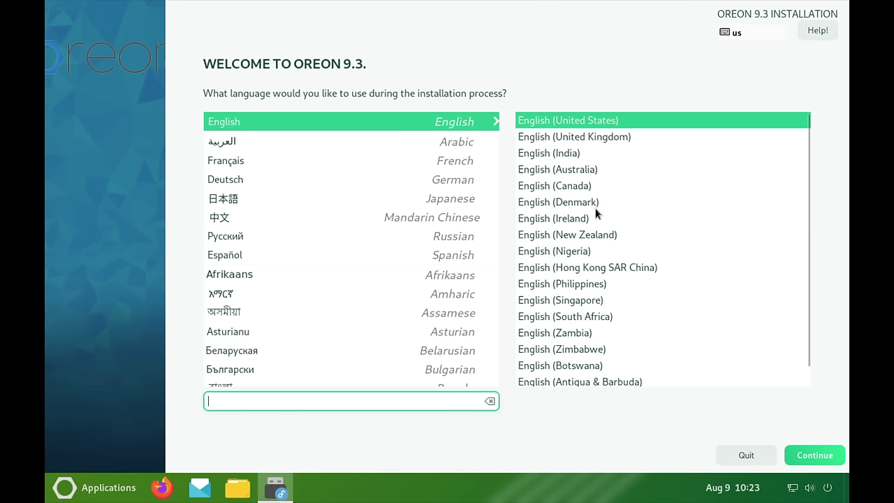
# Step: Accept English (United States) and set the 25 GiB disk as the automatic-partitioning install destination
pyautogui.click(807, 461)
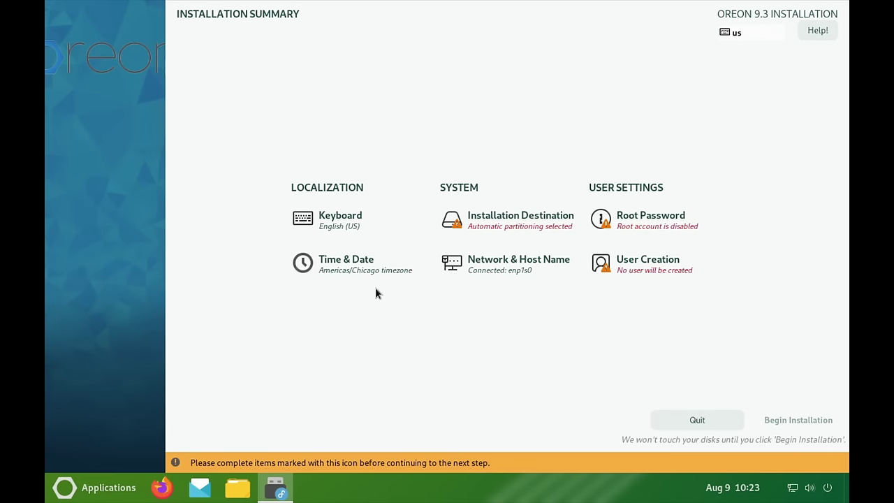
pyautogui.click(489, 225)
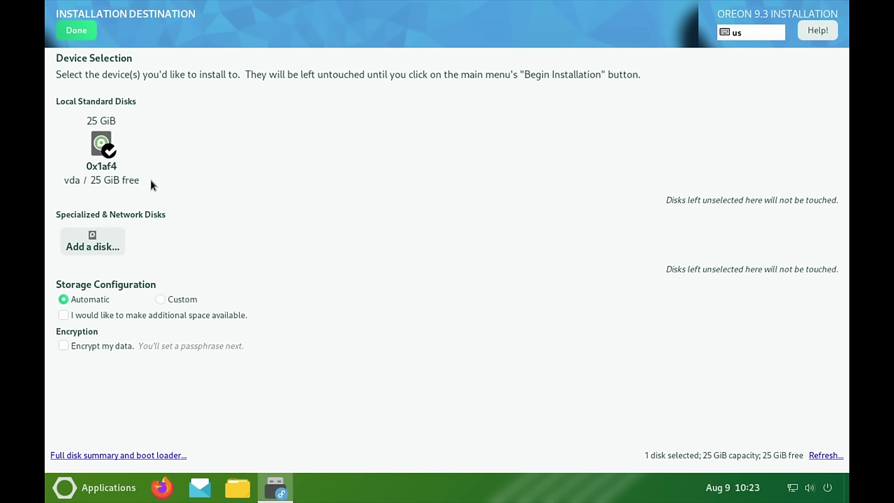
pyautogui.click(110, 156)
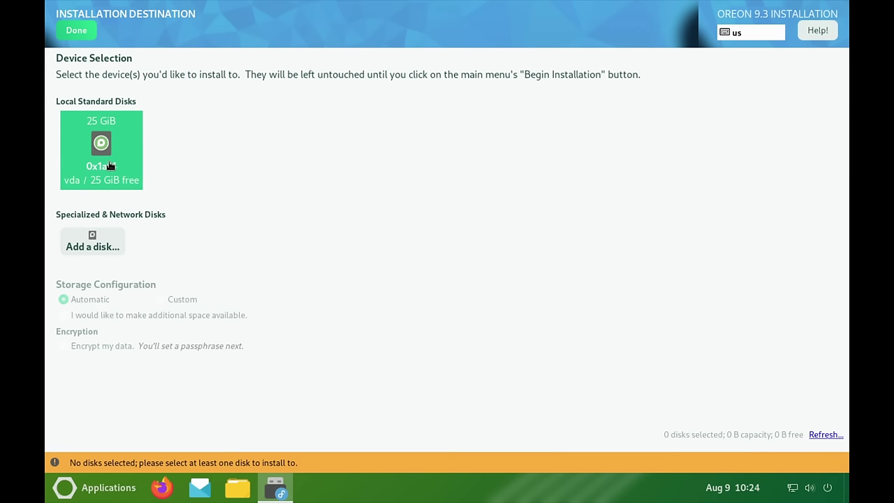
pyautogui.click(116, 170)
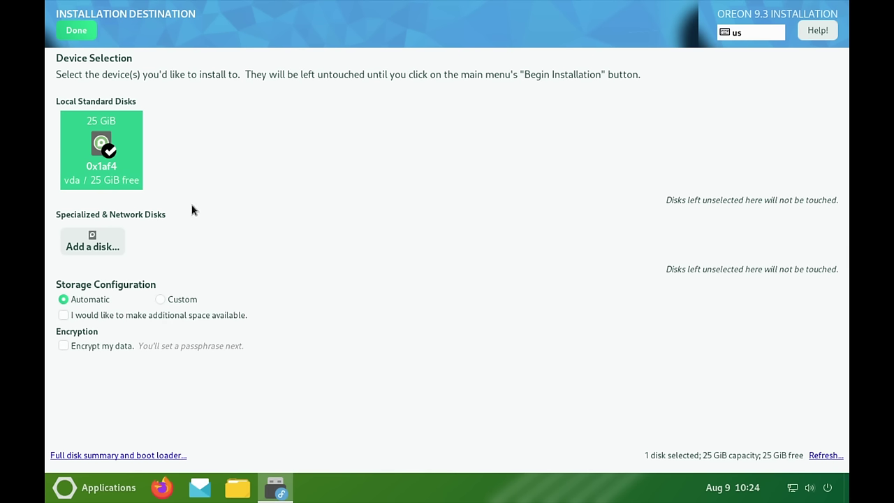
pyautogui.click(77, 31)
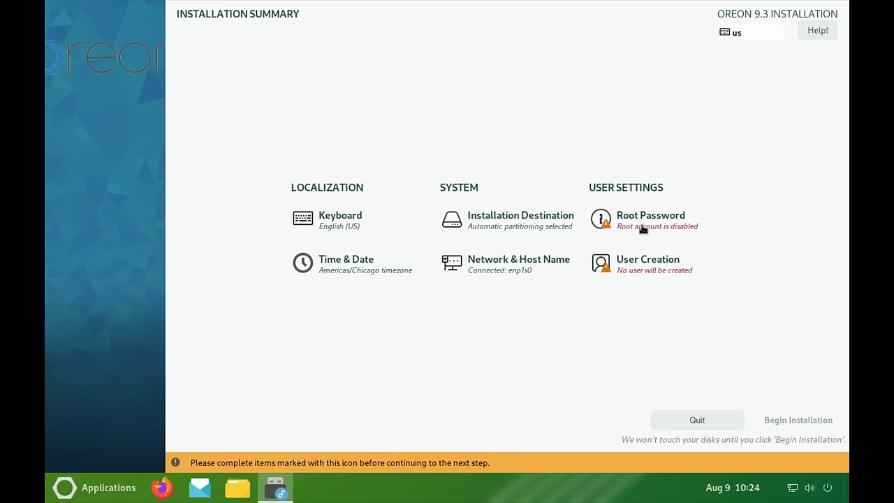
# Step: Enter and confirm a short root password, accepting it despite the Too short warning
pyautogui.click(644, 227)
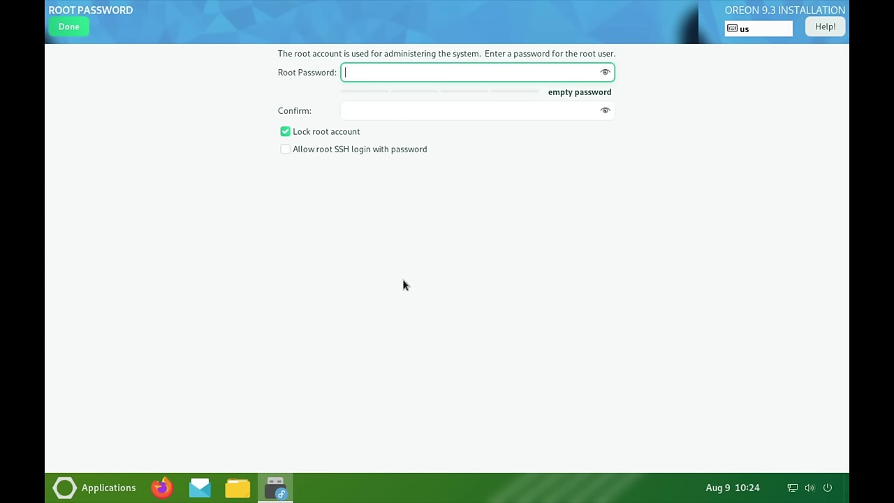
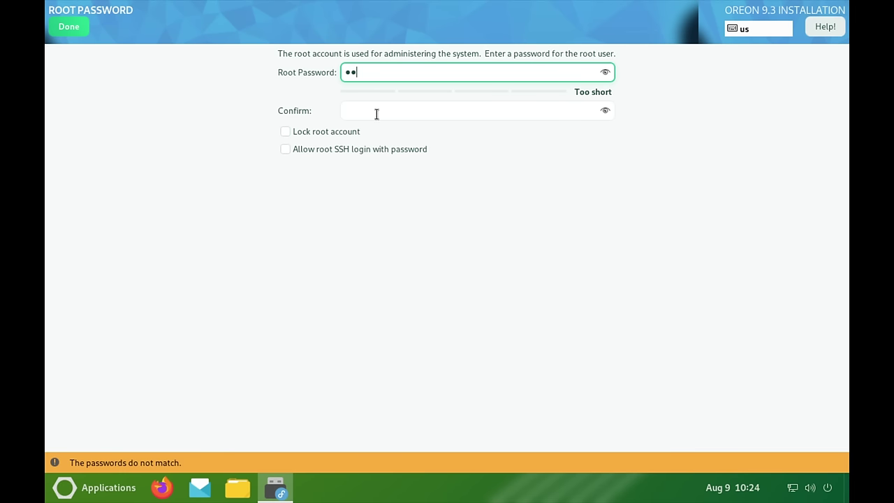
pyautogui.click(375, 114)
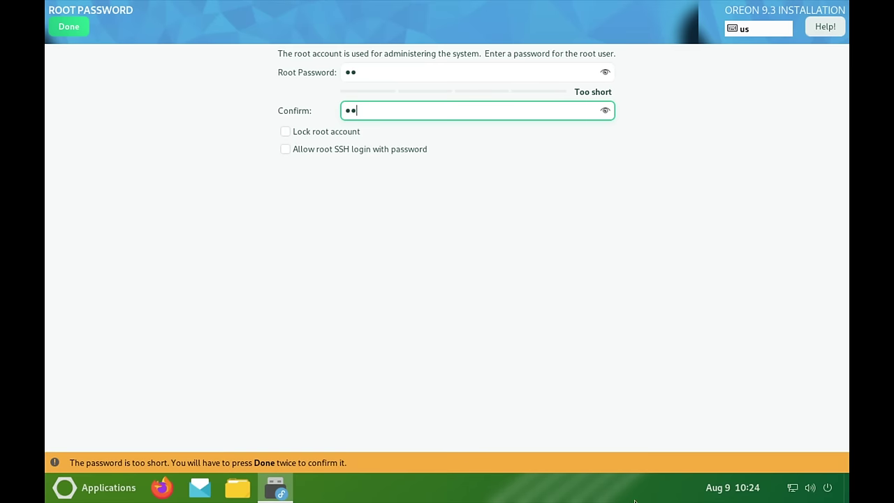
pyautogui.click(73, 31)
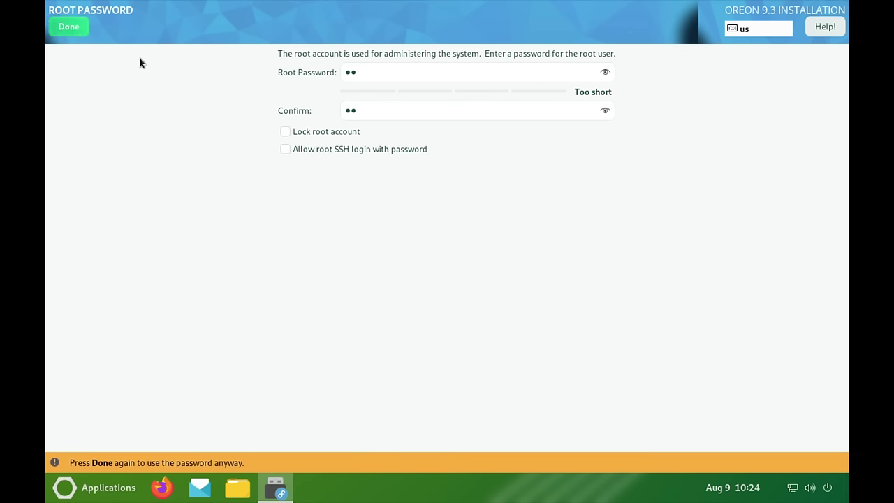
pyautogui.moveTo(45, 1)
pyautogui.click(51, 85)
pyautogui.click(79, 32)
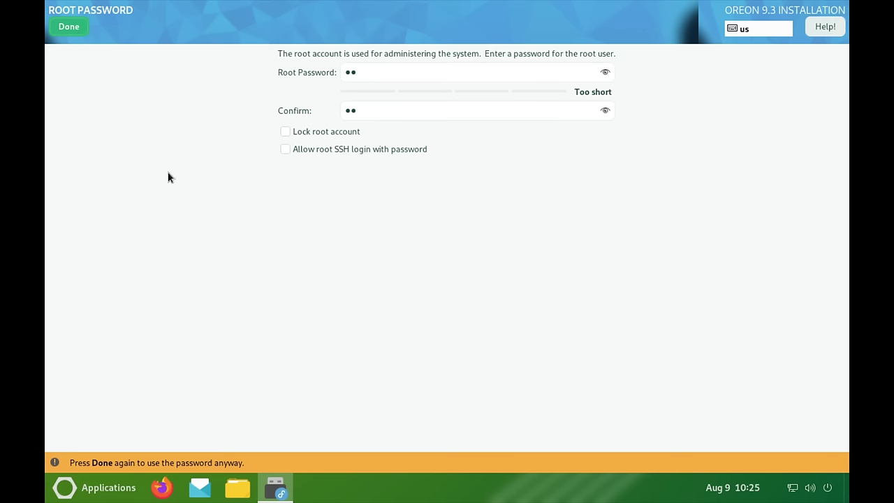
# Step: Create a user account with a full name and matching short password, accepting the warning
pyautogui.click(646, 275)
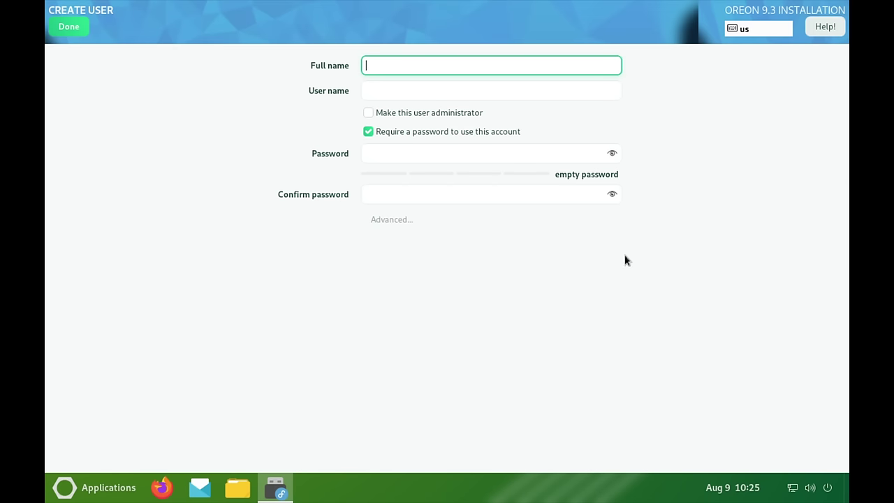
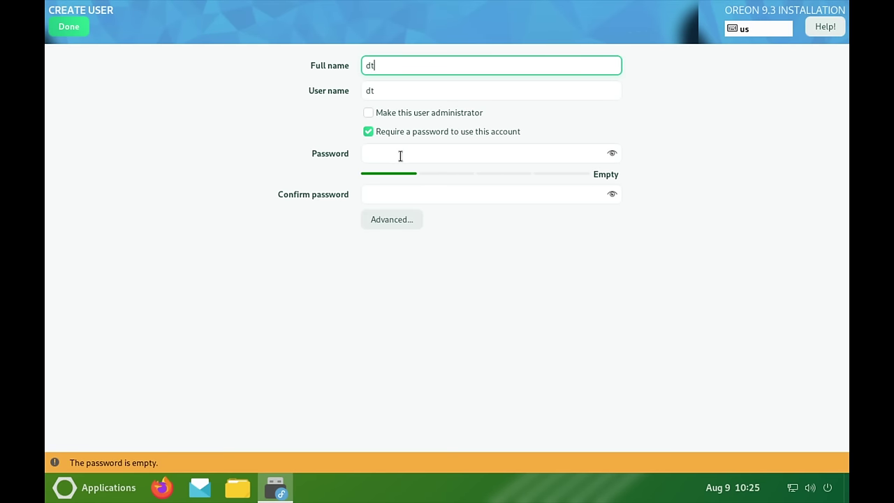
pyautogui.click(394, 155)
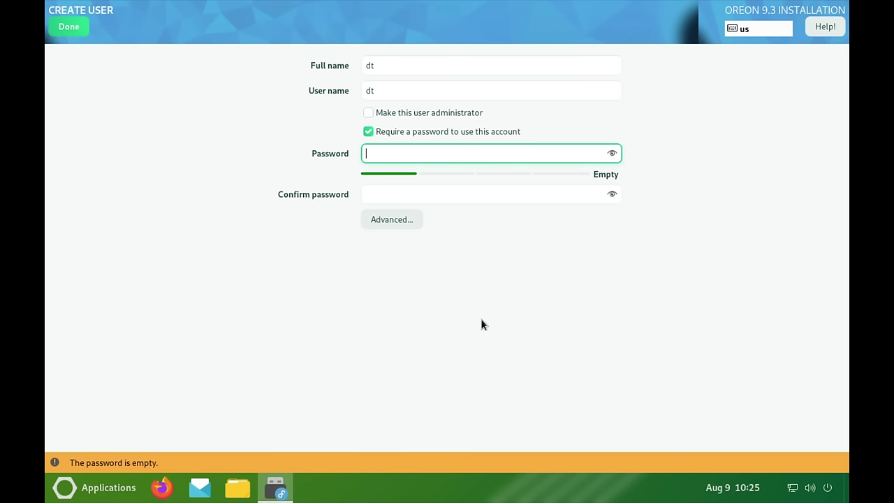
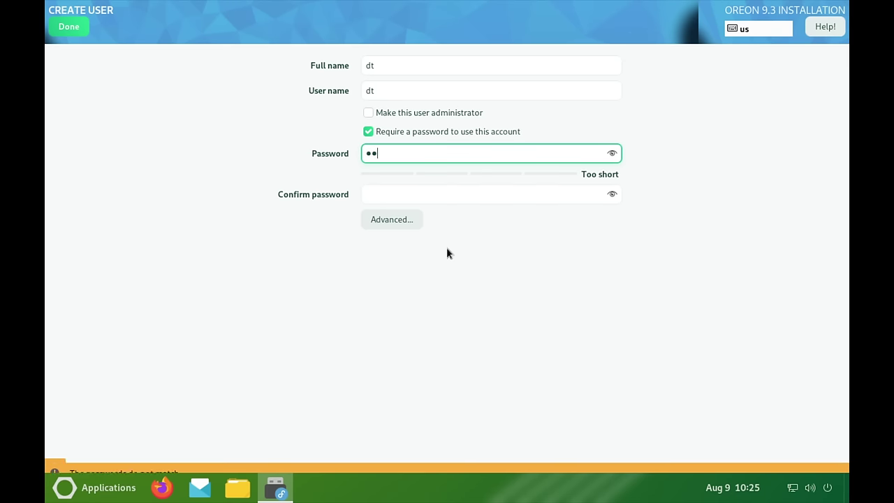
pyautogui.click(396, 193)
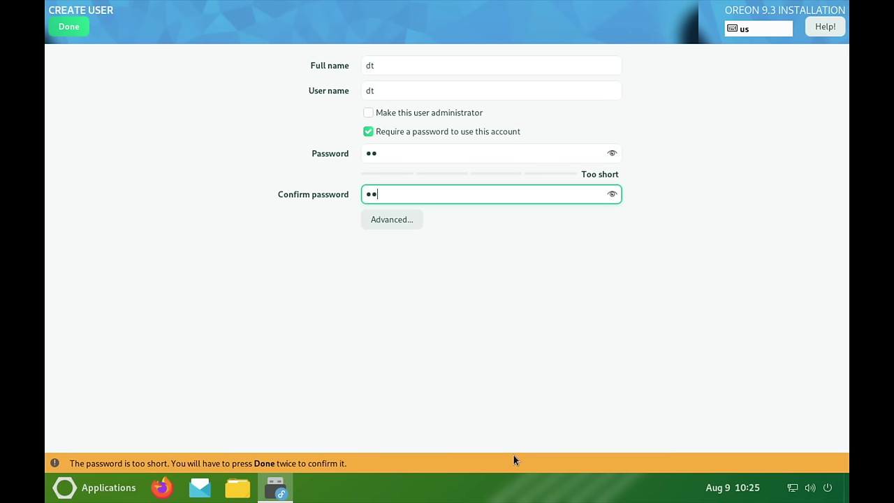
pyautogui.click(82, 26)
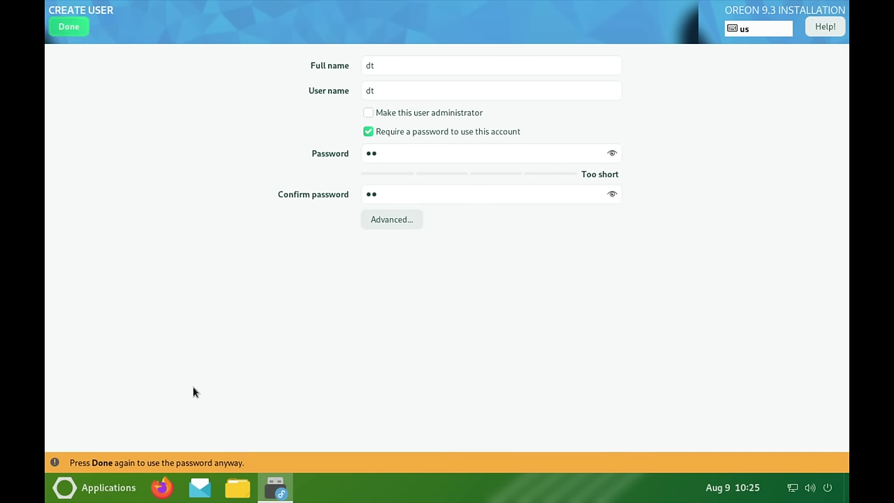
pyautogui.click(74, 29)
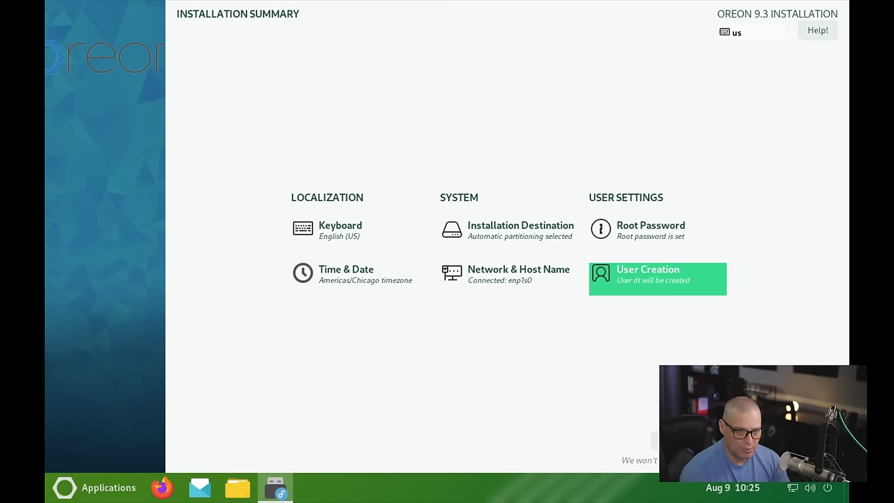
# Step: Begin the Oreon installation and finish it once the progress bar completes
pyautogui.click(786, 438)
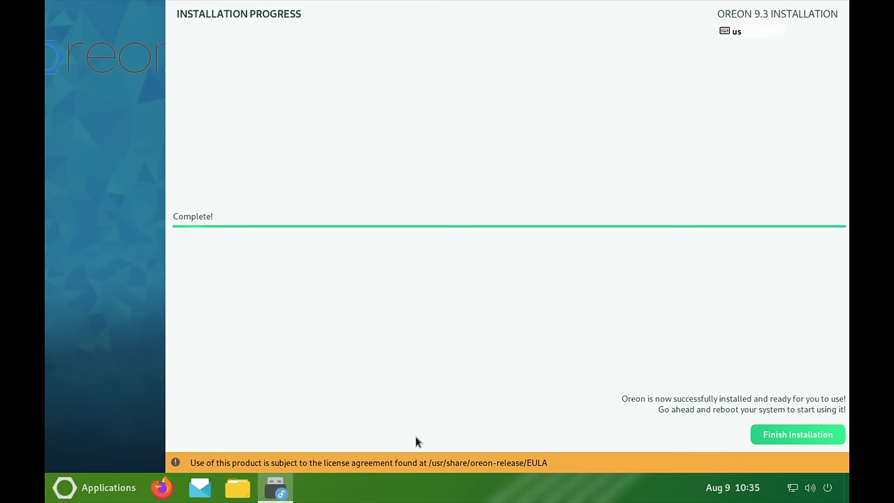
pyautogui.click(782, 432)
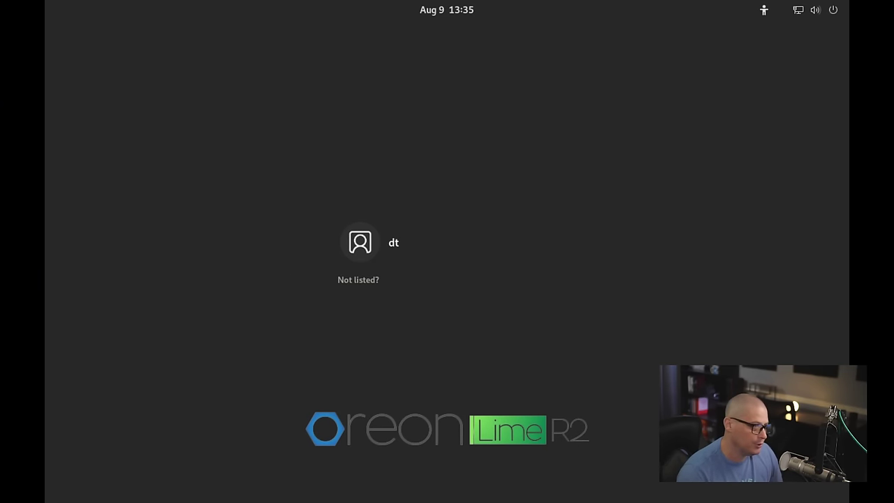
# Step: Log in as the new user with the account password and decline the Welcome to Oreon tour
pyautogui.click(400, 241)
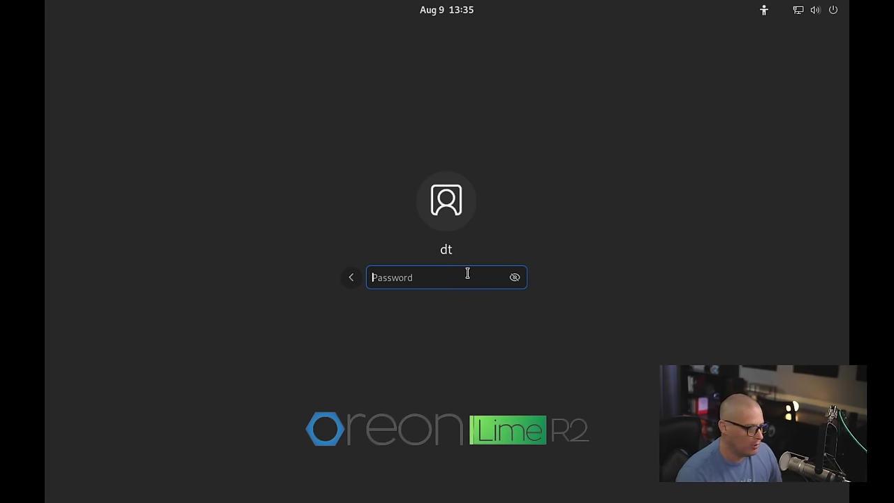
pyautogui.write('••')
pyautogui.press('Return')
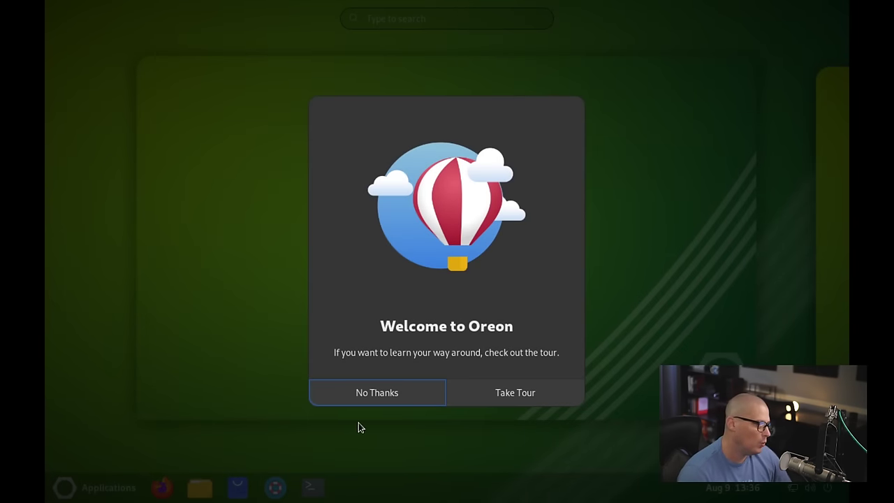
pyautogui.click(355, 403)
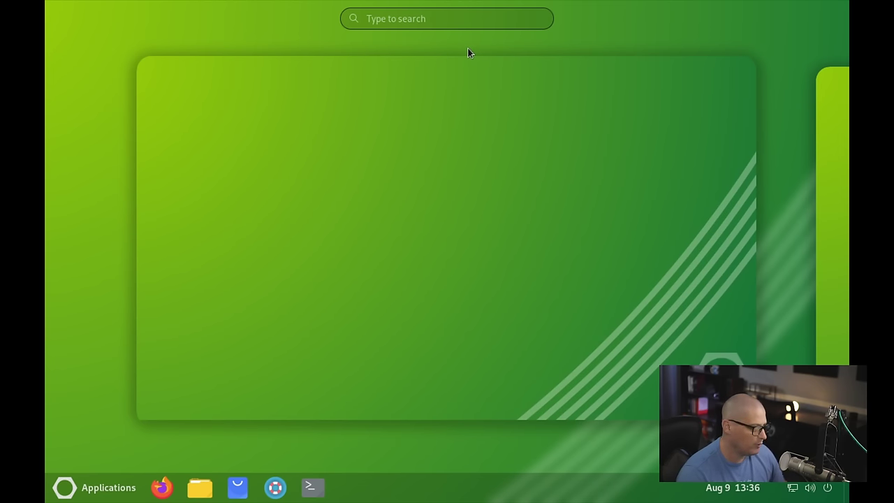
# Step: Set the screen resolution to 1920 × 1080 in Displays, keep the change, and close Settings
pyautogui.click(455, 18)
pyautogui.write('display')
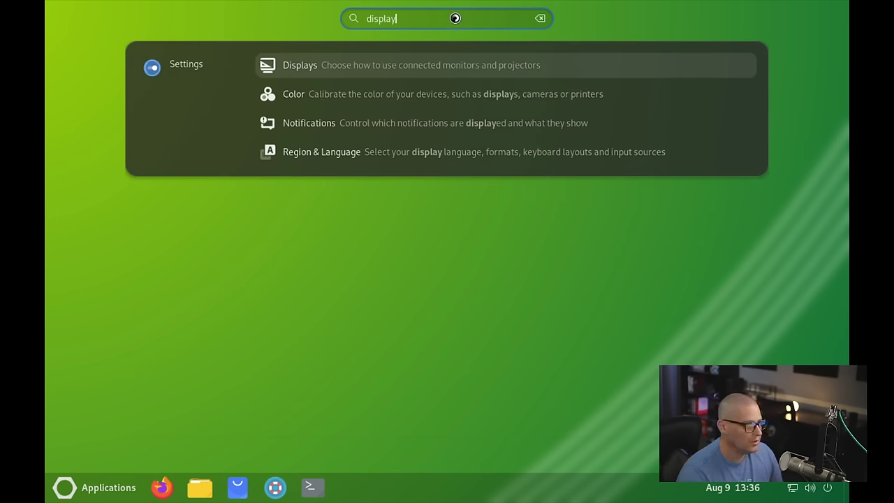
pyautogui.press('Return')
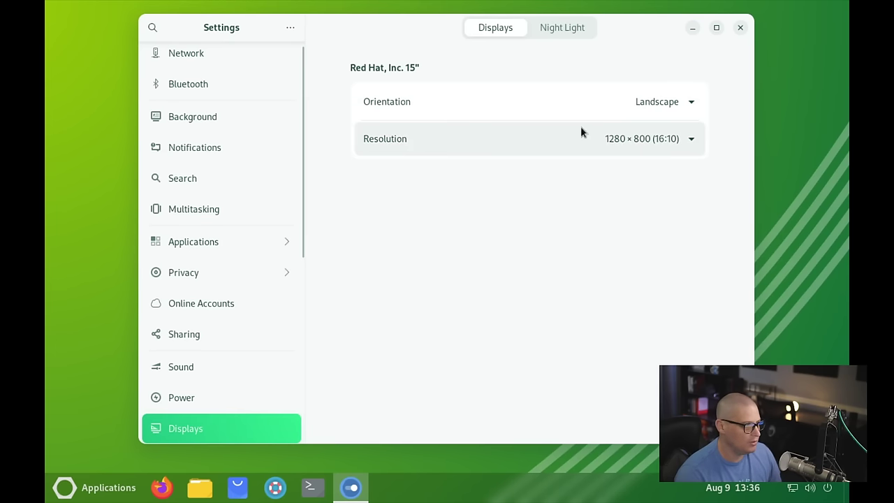
pyautogui.click(659, 140)
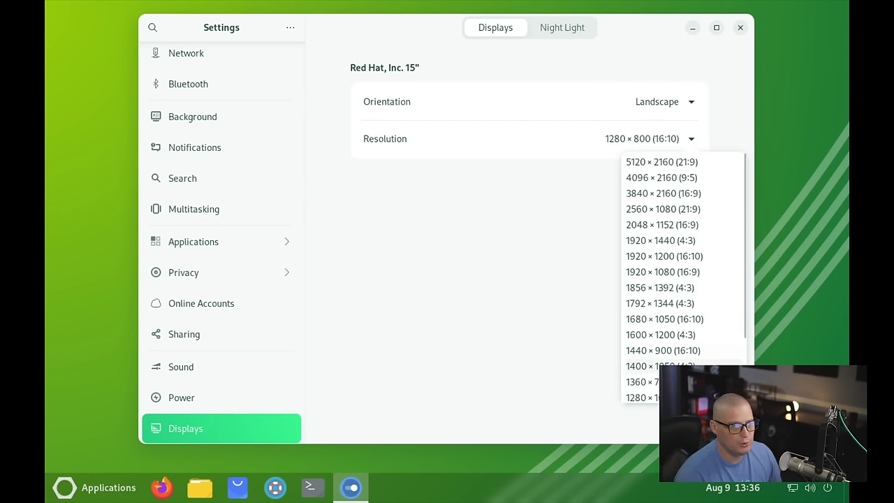
pyautogui.click(695, 278)
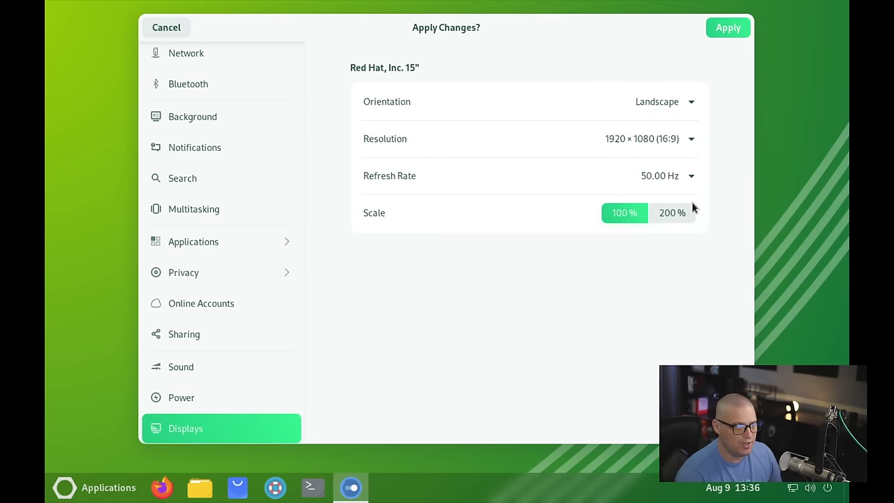
pyautogui.click(733, 27)
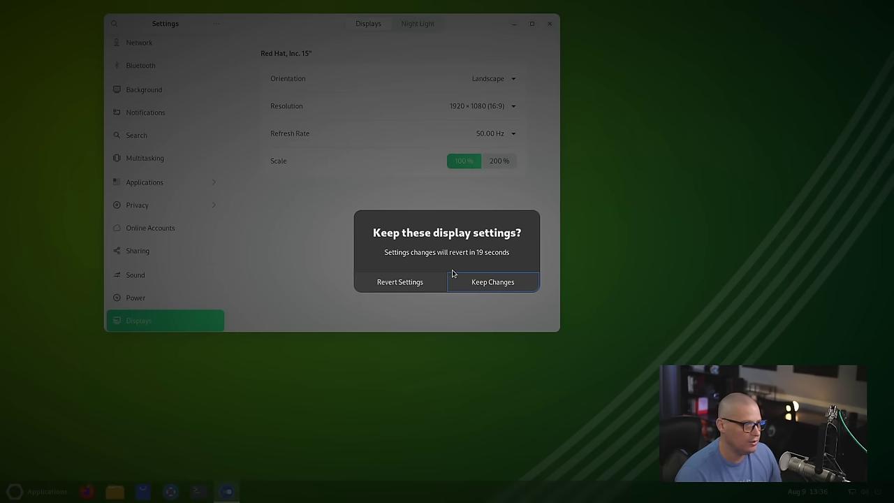
pyautogui.click(482, 283)
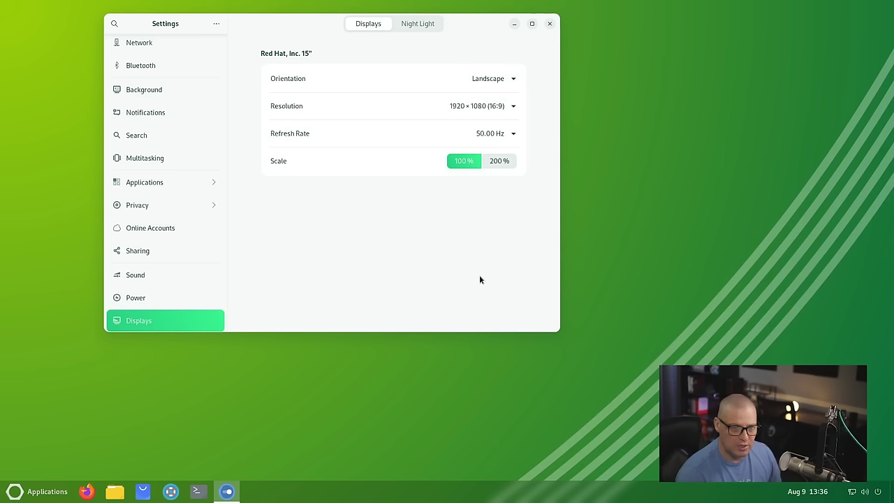
pyautogui.click(550, 24)
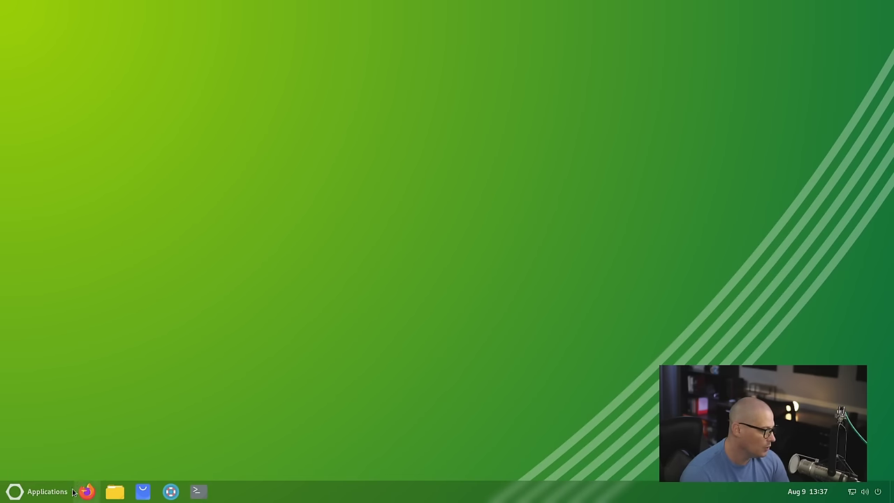
pyautogui.click(29, 497)
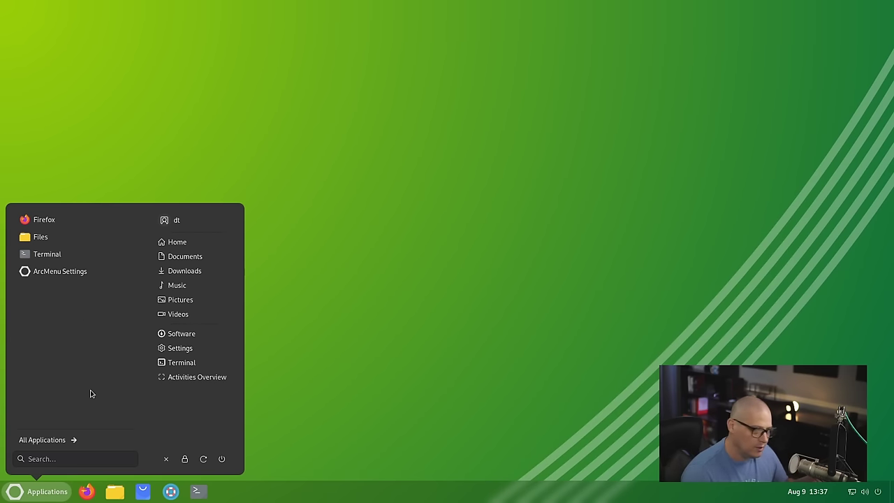
pyautogui.click(468, 375)
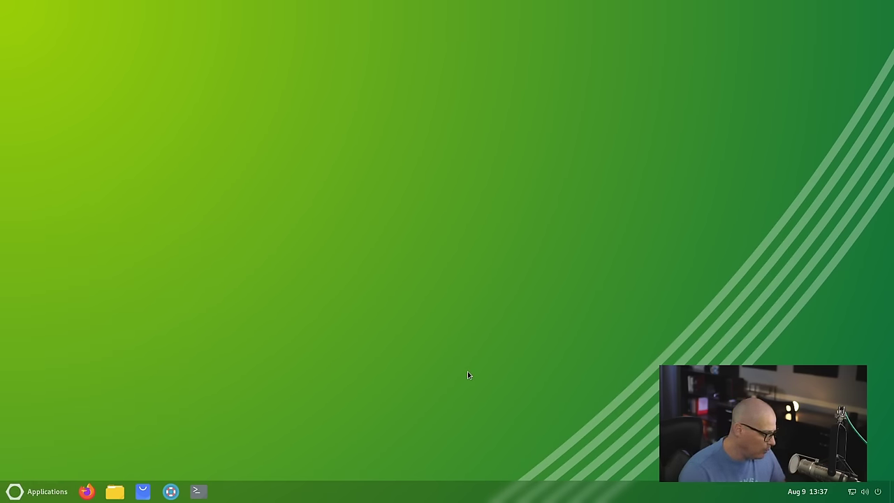
# Step: Try and clear a search in the Activities overview, return to the desktop, then open the applications menu
pyautogui.press('super')
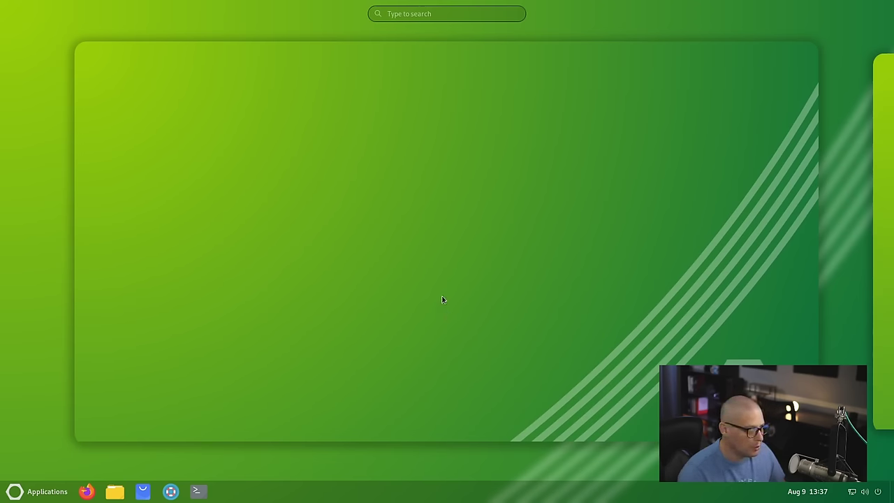
pyautogui.click(435, 14)
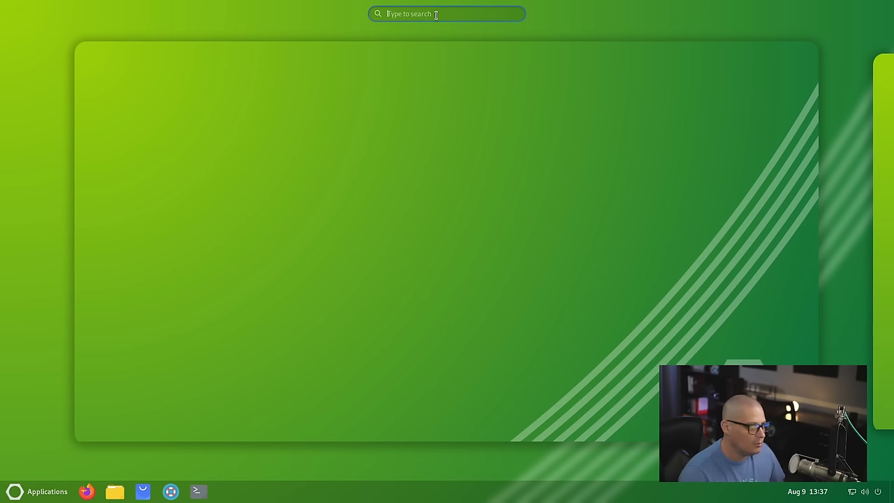
pyautogui.write('a')
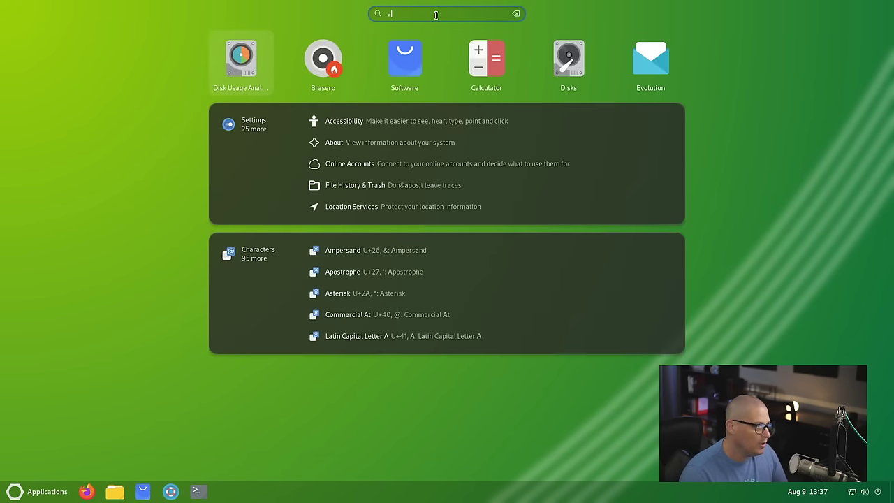
pyautogui.press('BackSpace')
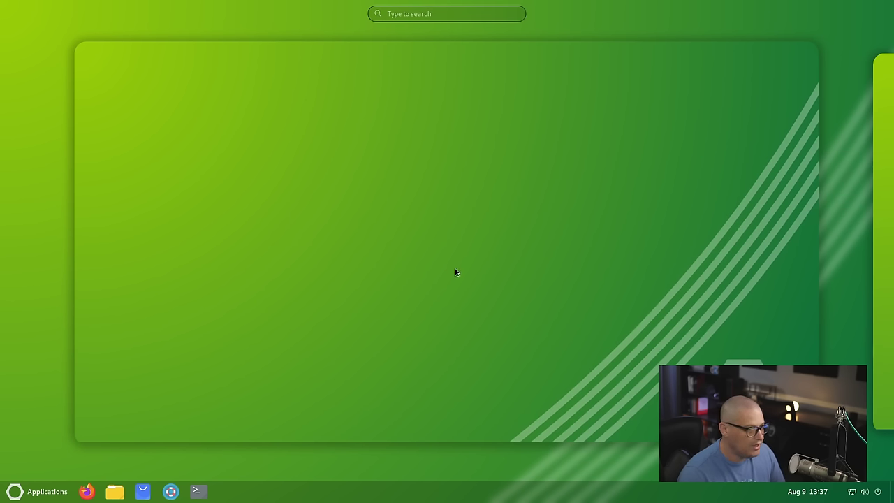
pyautogui.click(399, 273)
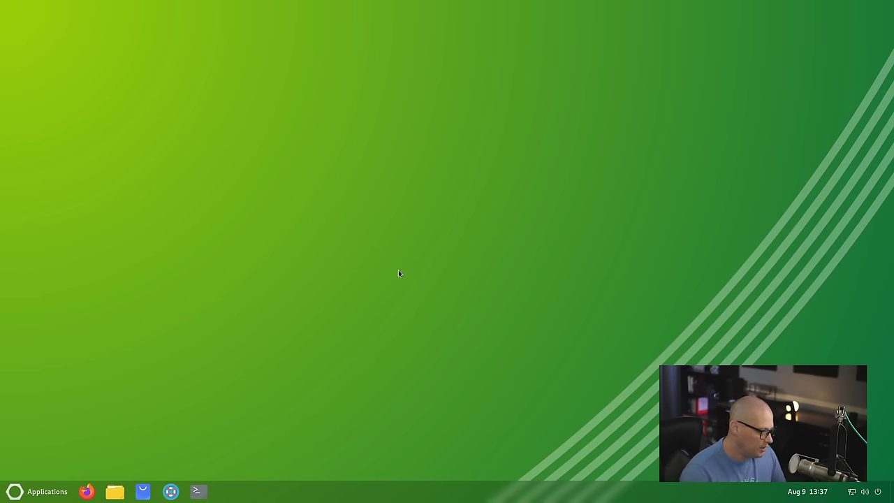
pyautogui.click(46, 490)
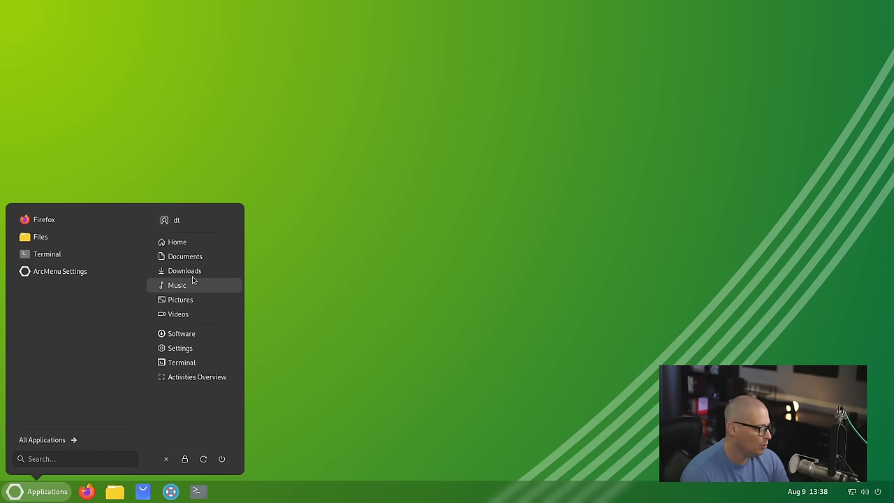
# Step: Open Files from the Accessories category, then close the Files window
pyautogui.click(37, 441)
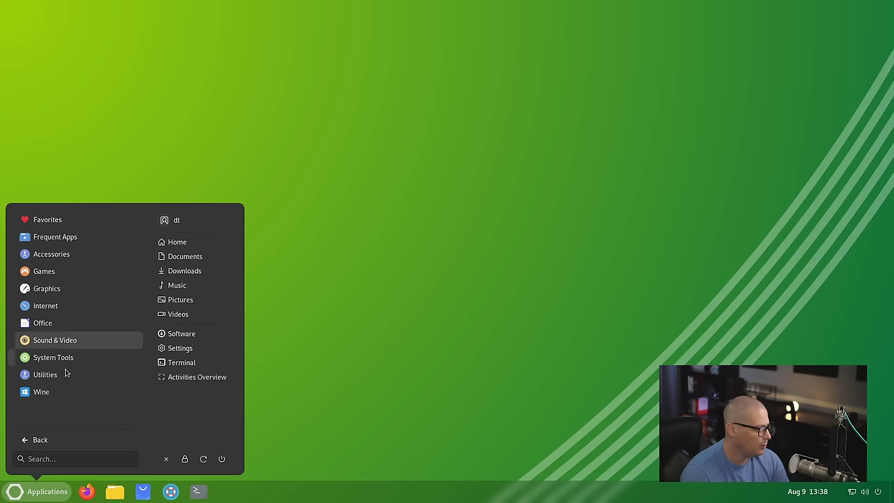
pyautogui.click(60, 254)
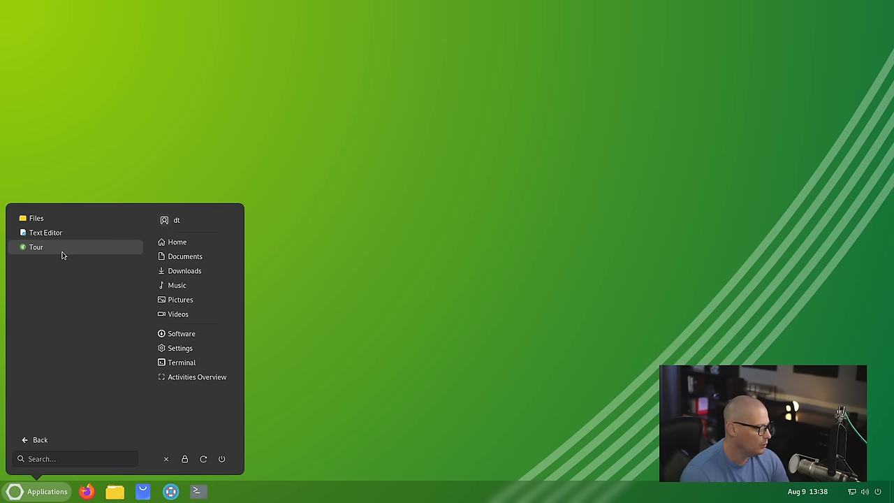
pyautogui.click(52, 219)
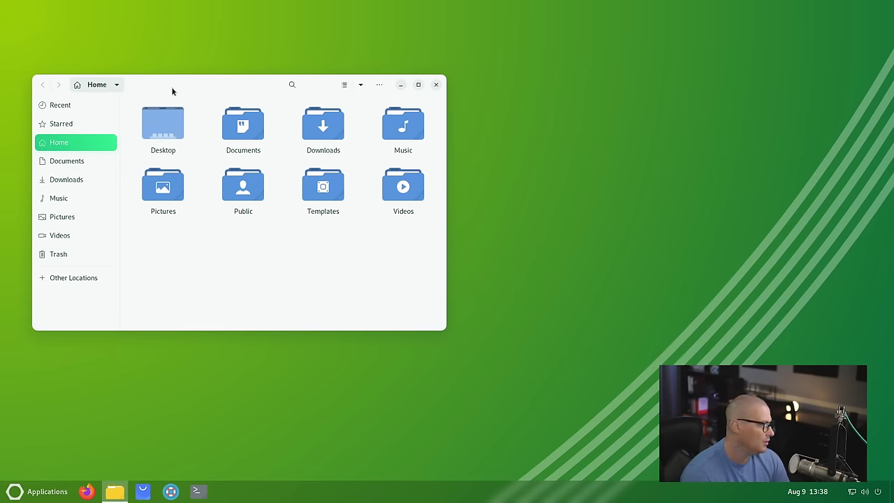
pyautogui.moveTo(173, 91); pyautogui.dragTo(403, 98)
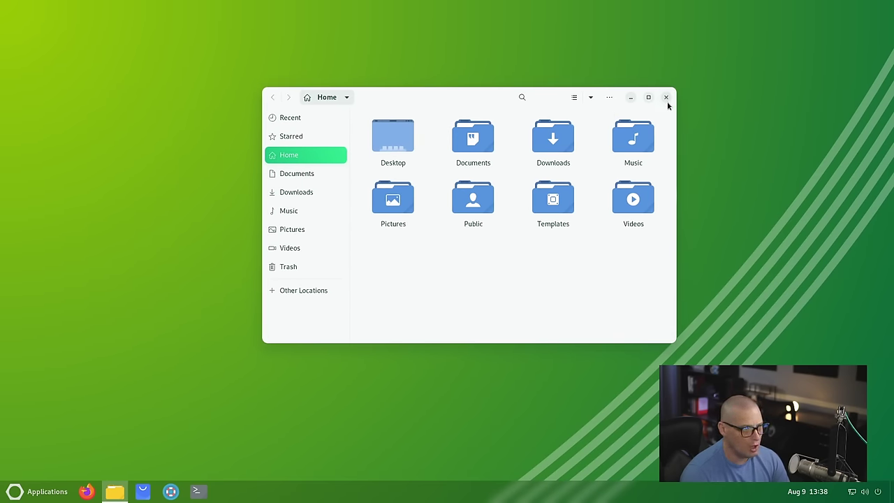
pyautogui.click(666, 97)
# Step: Open ArcMenu Settings from the applications menu and close it again
pyautogui.click(18, 492)
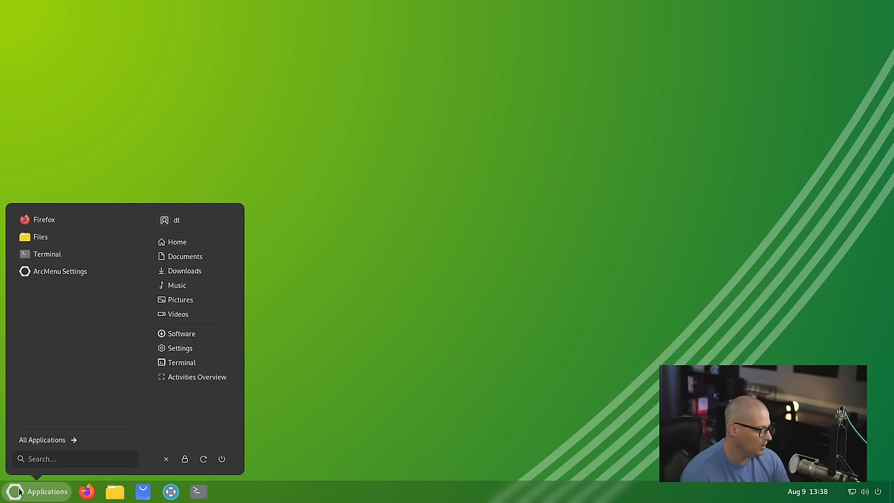
pyautogui.click(95, 273)
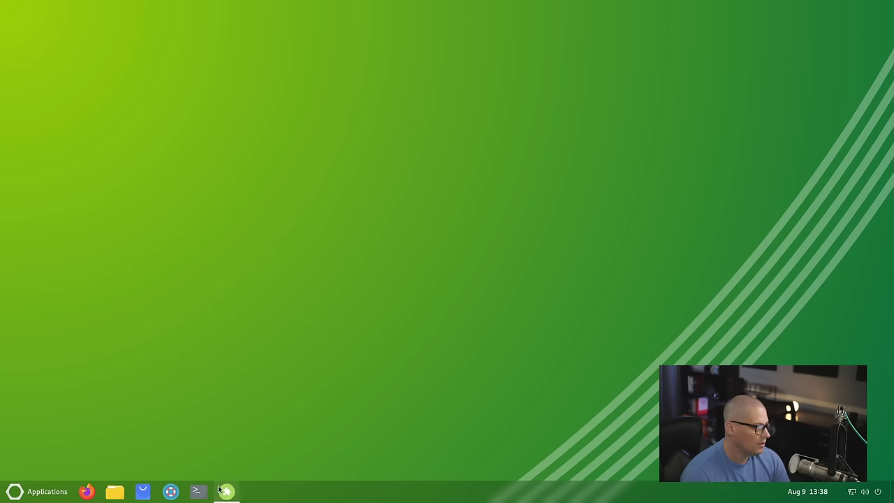
pyautogui.click(225, 491)
pyautogui.click(437, 59)
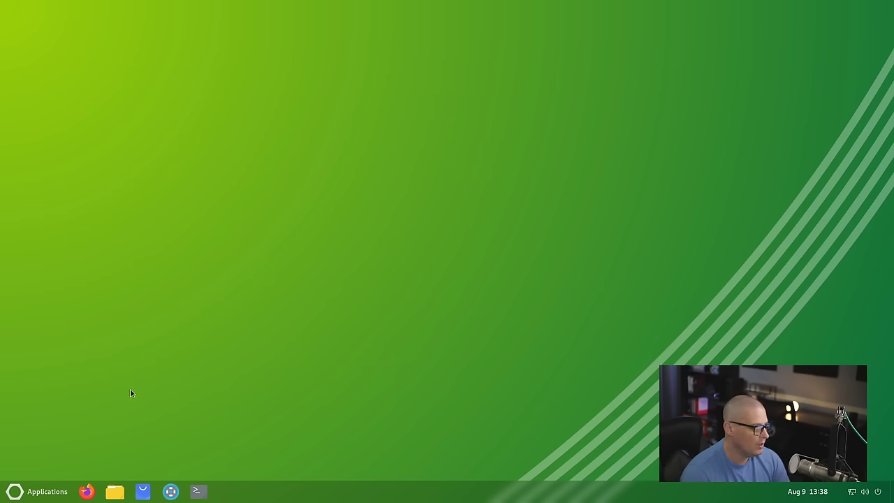
# Step: Reopen All Applications and show the Accessories apps: Files, Text Editor and Tour
pyautogui.click(44, 488)
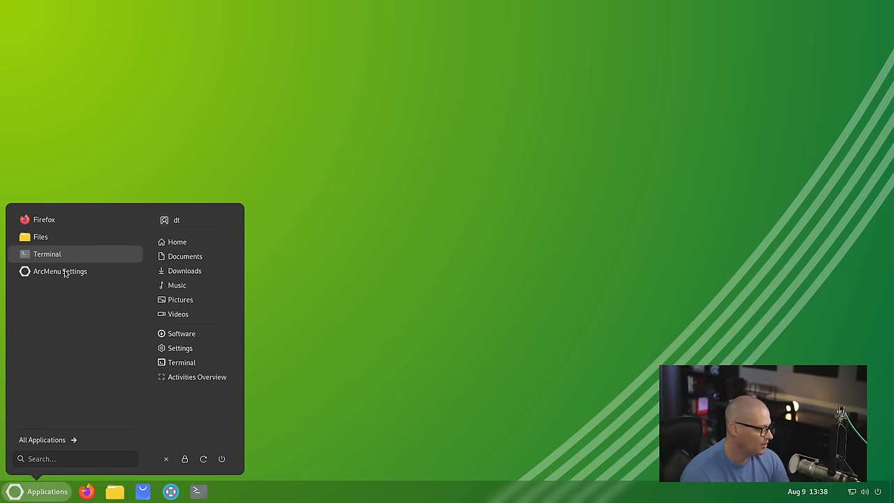
pyautogui.click(63, 440)
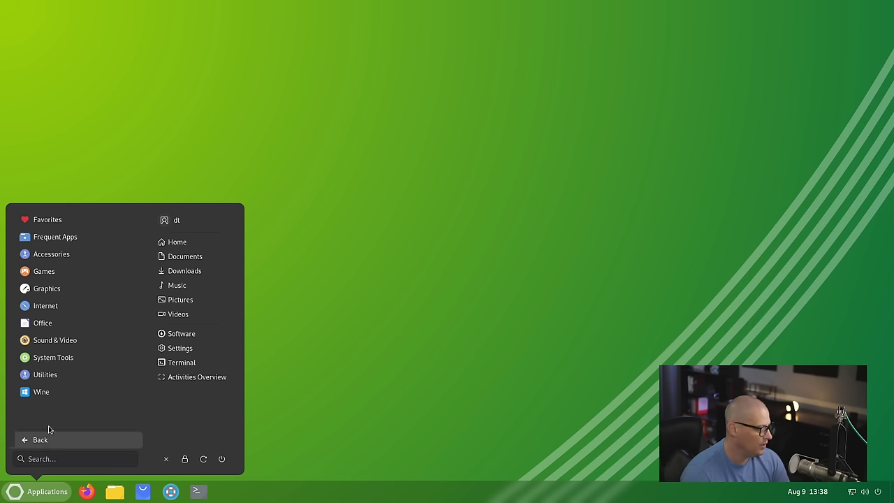
pyautogui.click(39, 440)
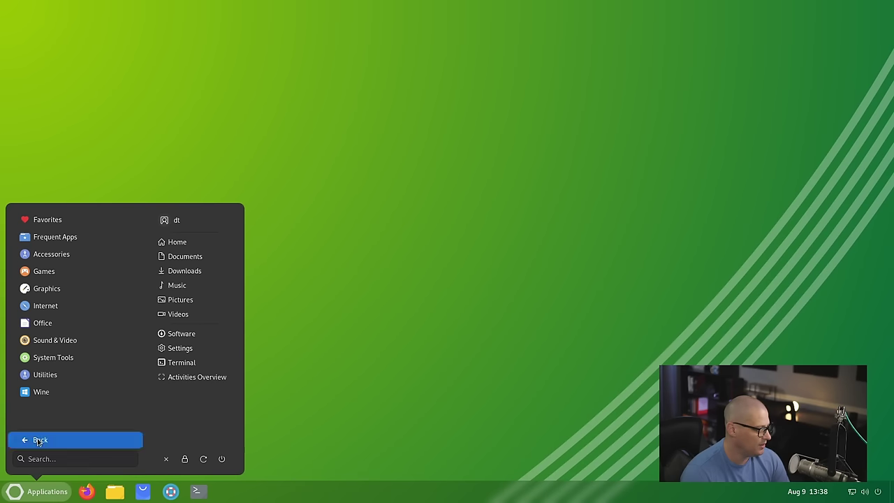
pyautogui.click(38, 440)
pyautogui.click(49, 440)
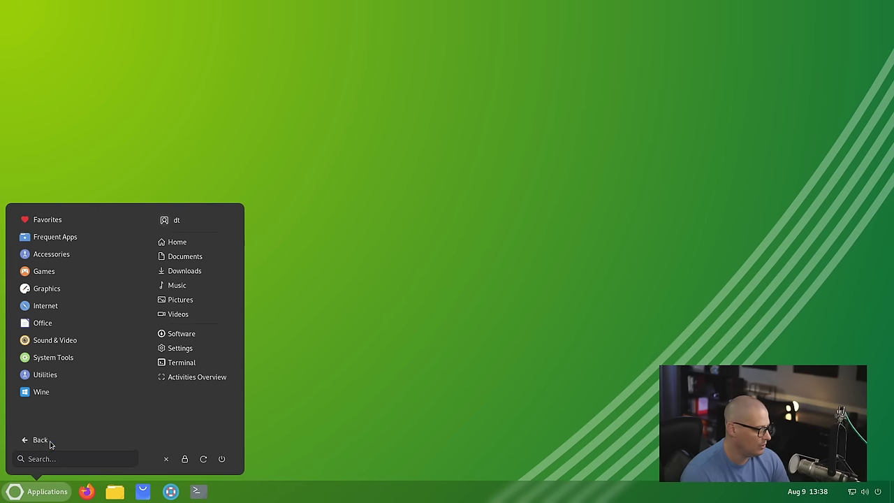
pyautogui.click(61, 255)
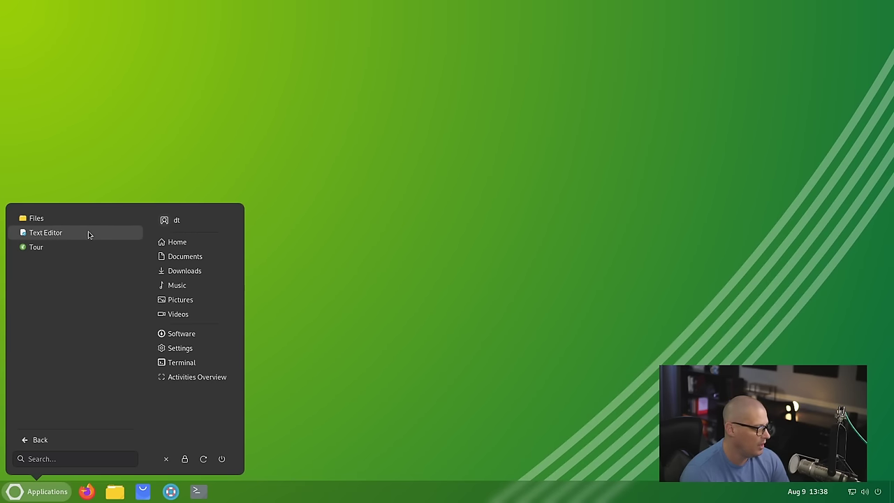
# Step: Launch Text Editor, view the gedit help guide, then close the help and Untitled Document 1
pyautogui.click(88, 233)
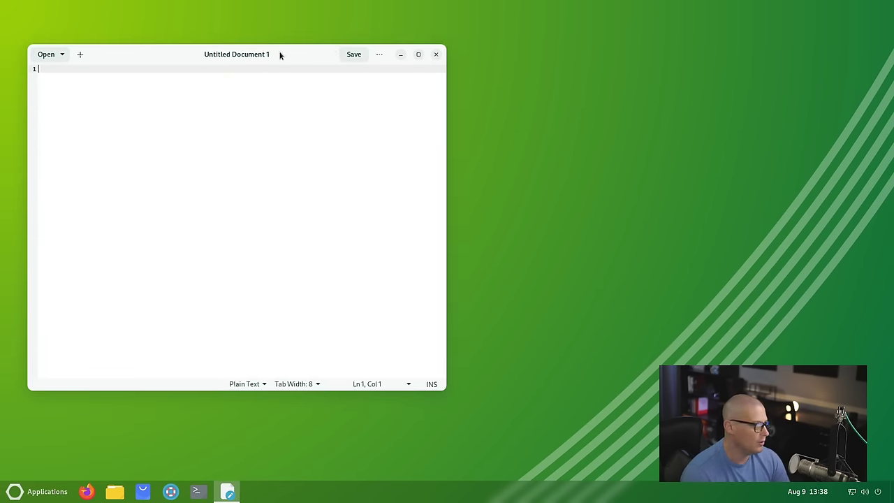
pyautogui.moveTo(280, 55); pyautogui.dragTo(341, 76)
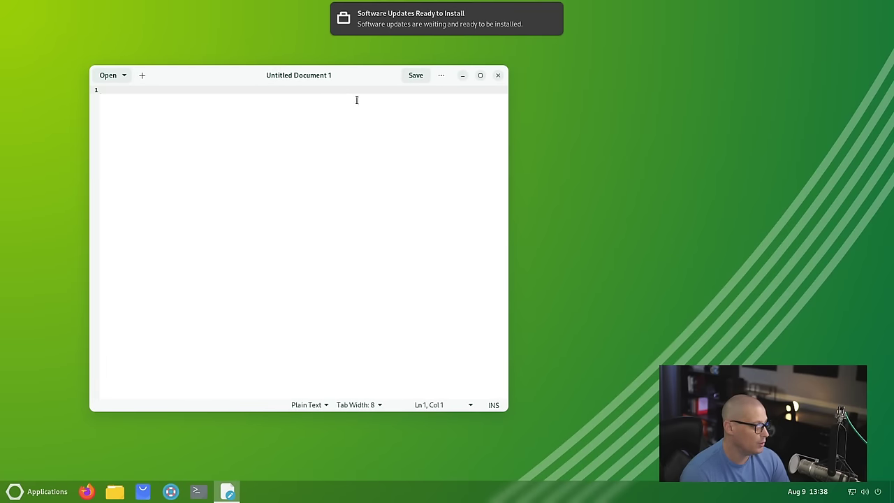
pyautogui.click(441, 75)
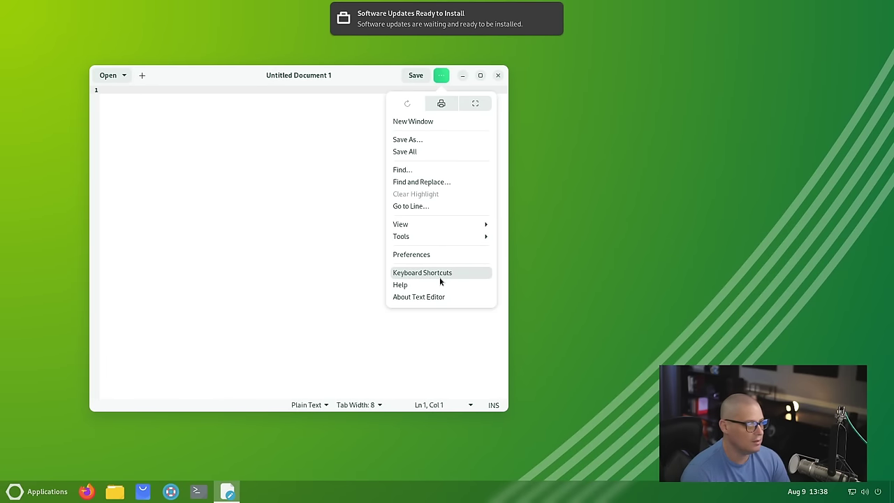
pyautogui.click(420, 285)
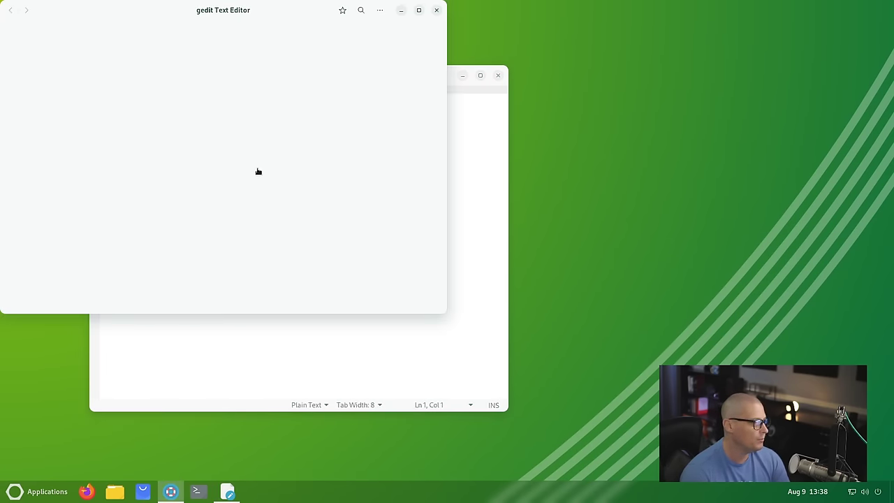
pyautogui.moveTo(173, 14); pyautogui.dragTo(242, 59)
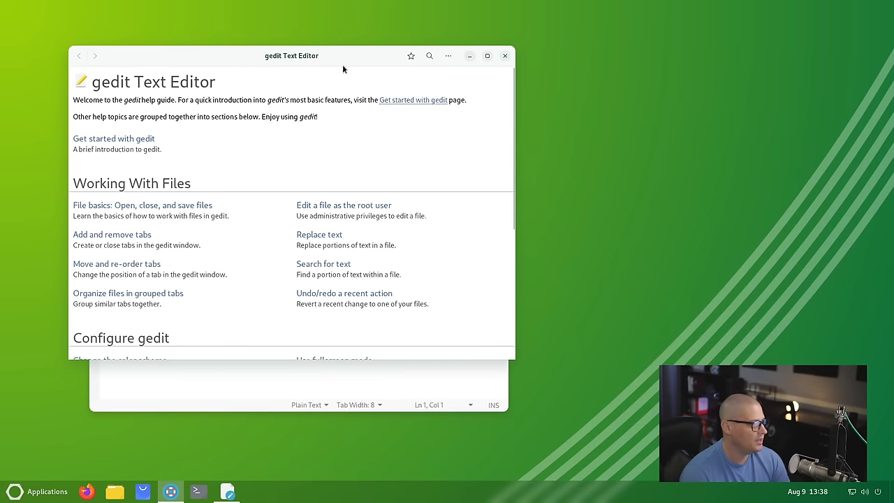
pyautogui.click(504, 56)
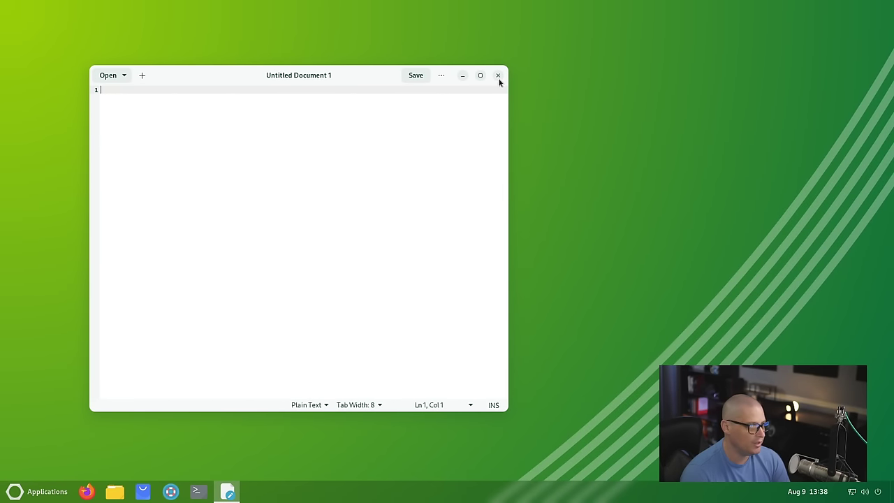
pyautogui.click(498, 76)
# Step: Launch Lutris from the Games category, let its welcome screen finish loading, then close it
pyautogui.click(42, 491)
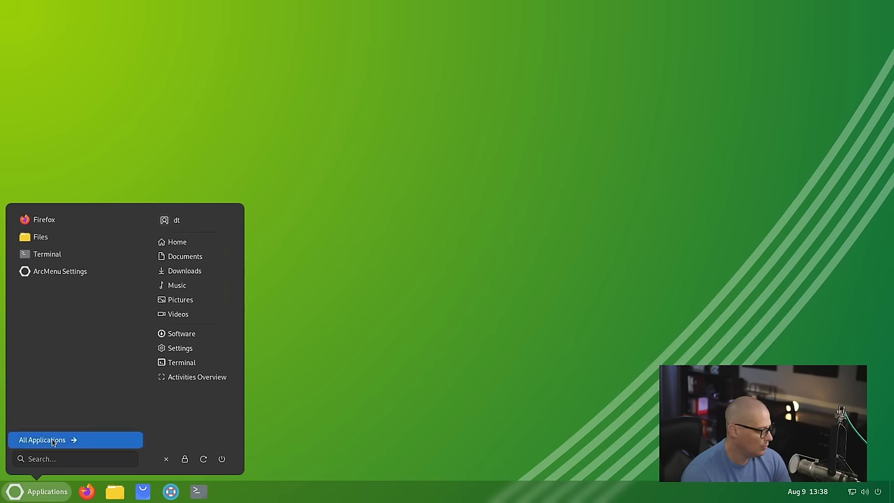
pyautogui.click(53, 440)
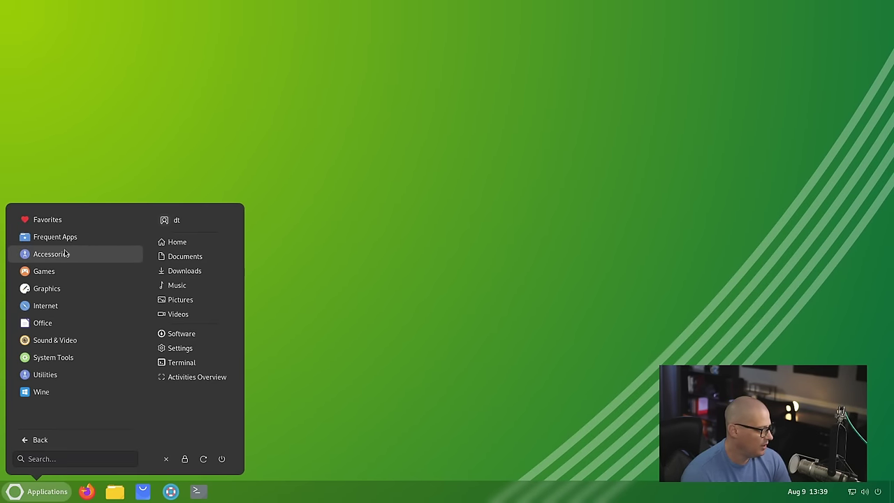
pyautogui.click(61, 272)
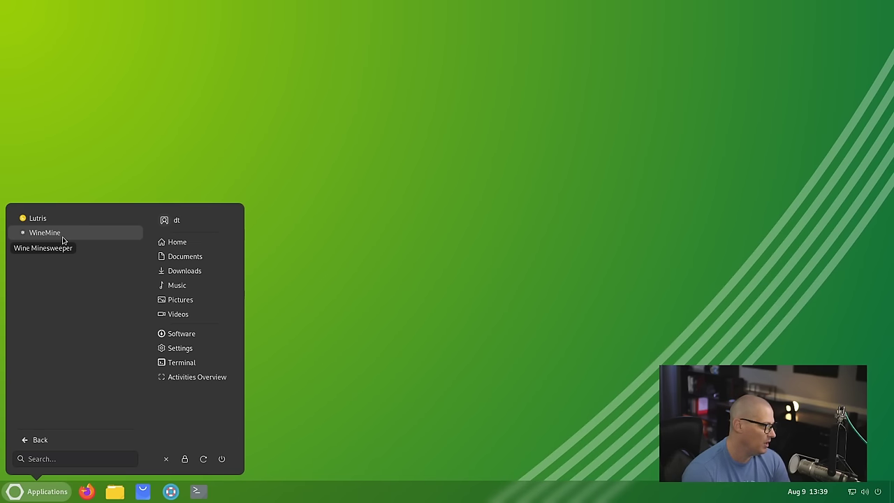
pyautogui.click(60, 218)
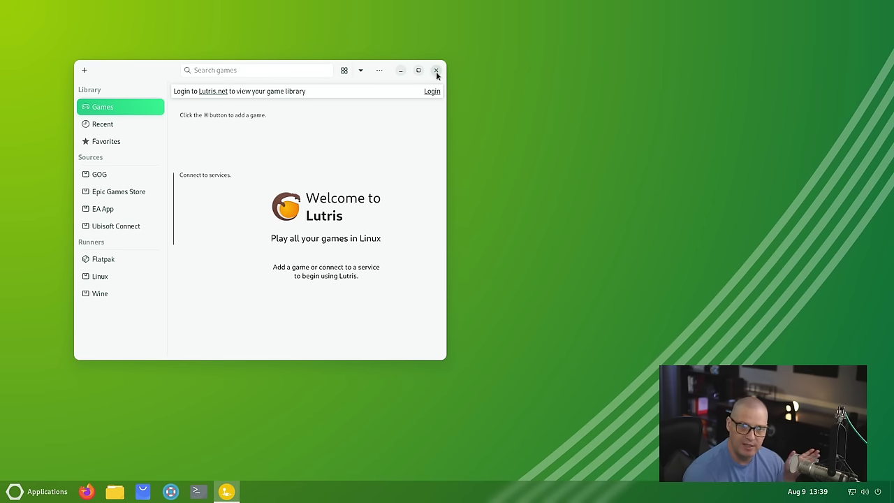
pyautogui.click(436, 70)
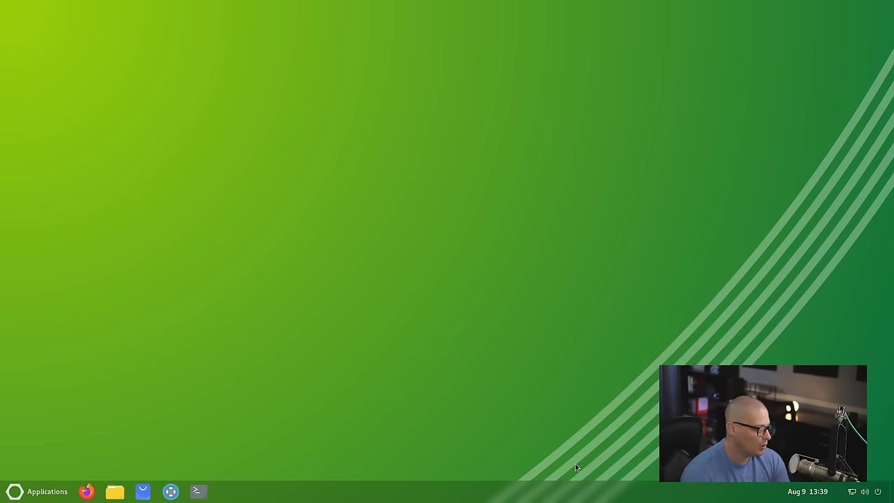
# Step: Launch Inkscape from Graphics, start a new document, and view then close About Inkscape 1.1
pyautogui.click(38, 491)
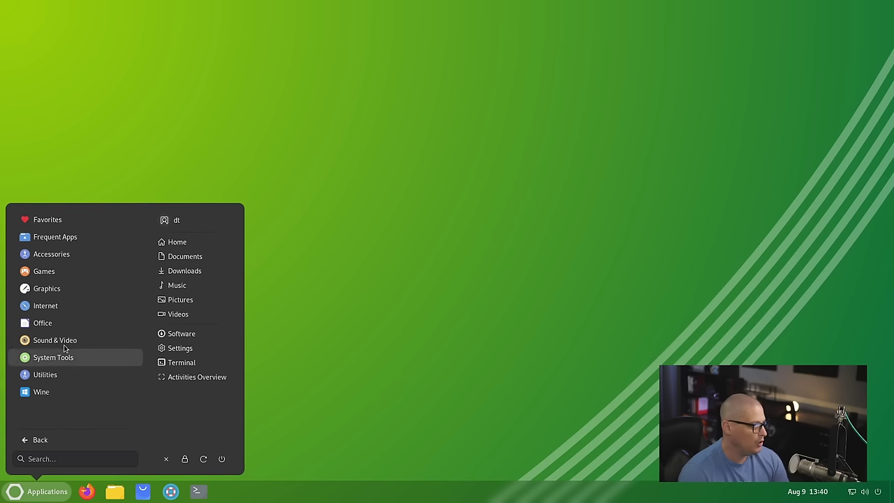
pyautogui.click(68, 293)
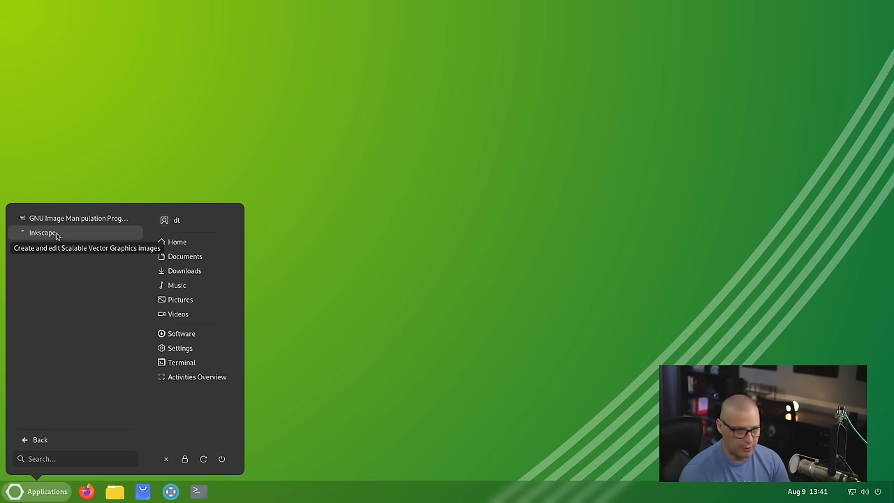
pyautogui.click(57, 235)
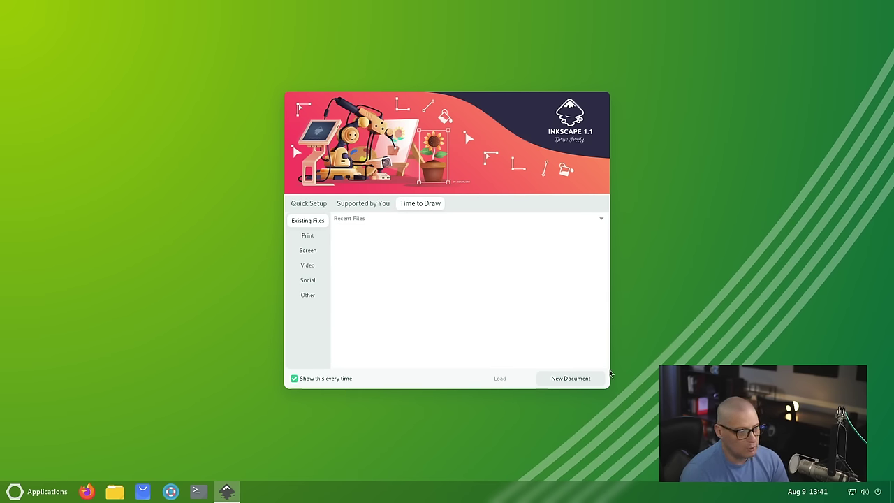
pyautogui.click(583, 379)
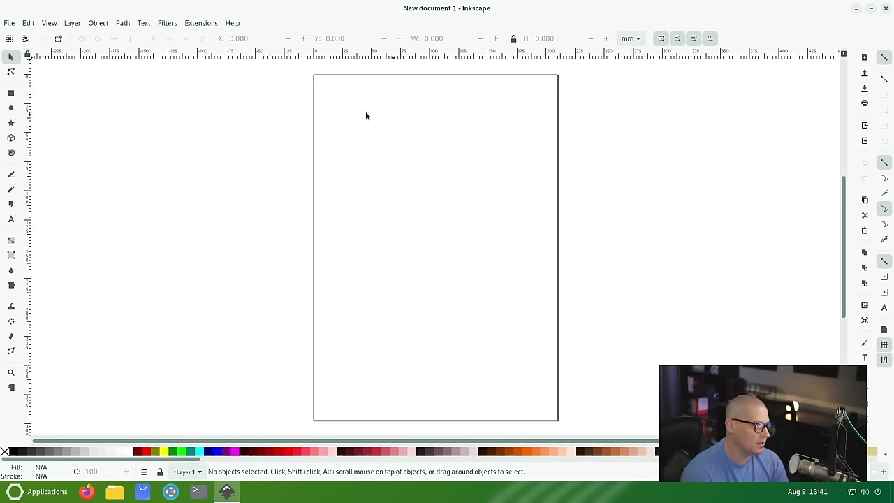
pyautogui.click(232, 22)
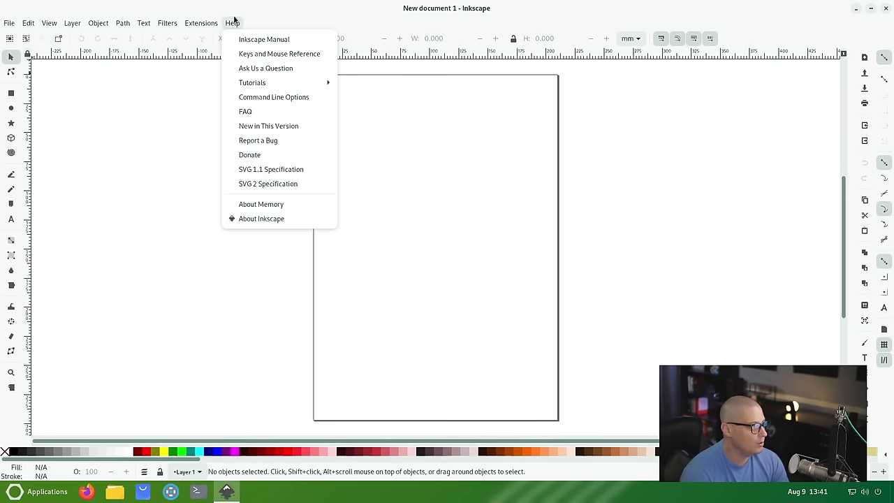
pyautogui.click(274, 218)
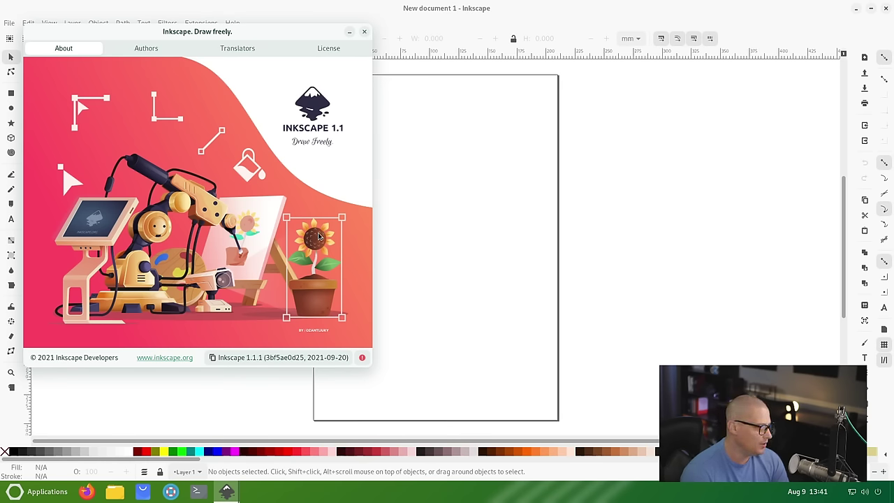
pyautogui.click(364, 32)
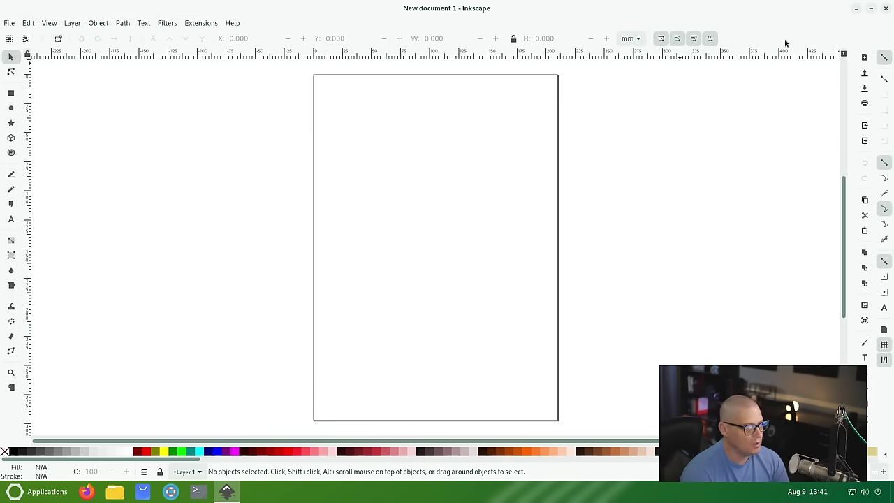
pyautogui.click(886, 8)
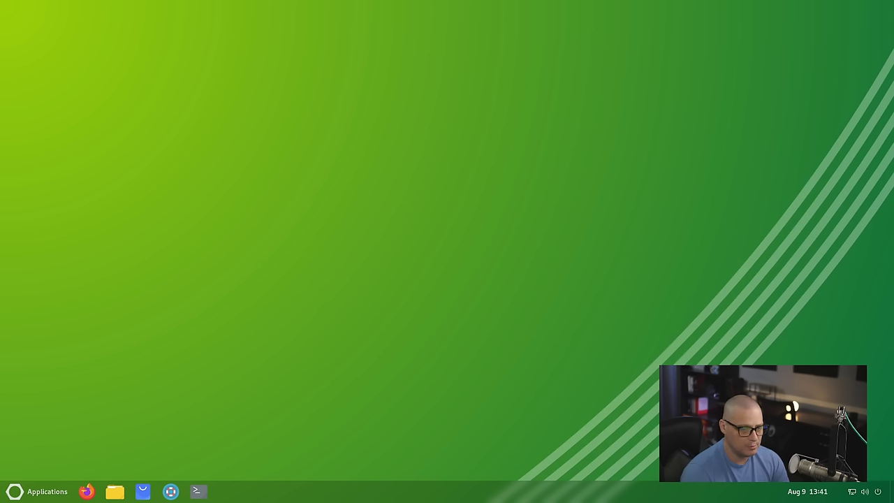
pyautogui.click(36, 491)
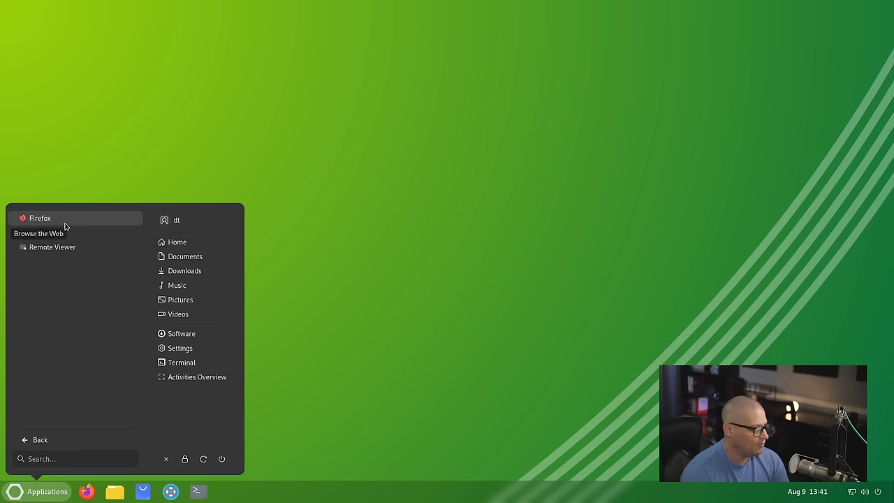
pyautogui.click(94, 219)
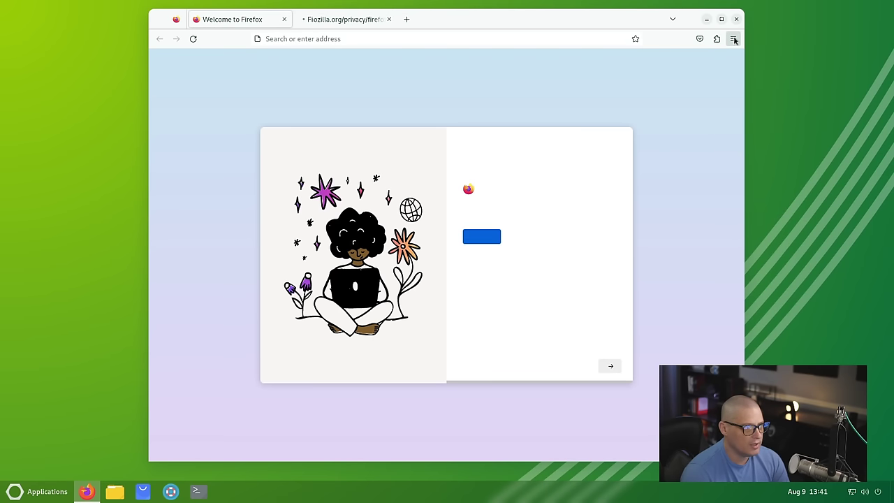
pyautogui.click(735, 39)
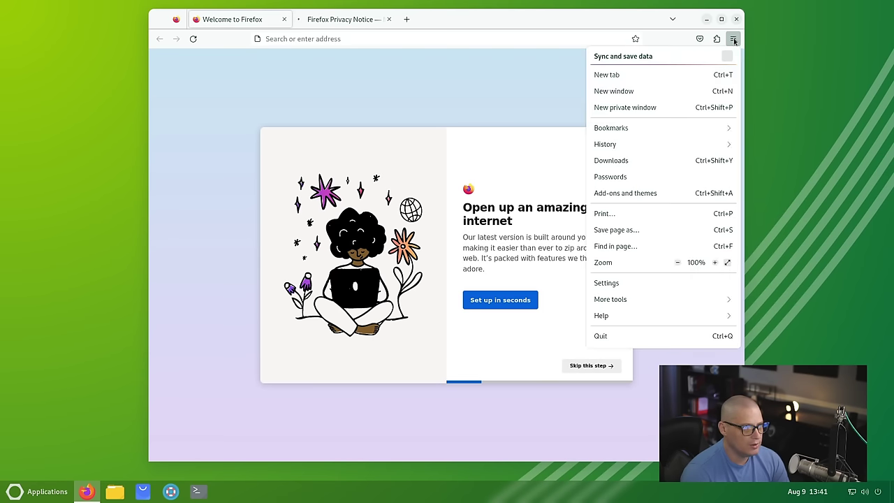
pyautogui.click(622, 316)
pyautogui.click(637, 195)
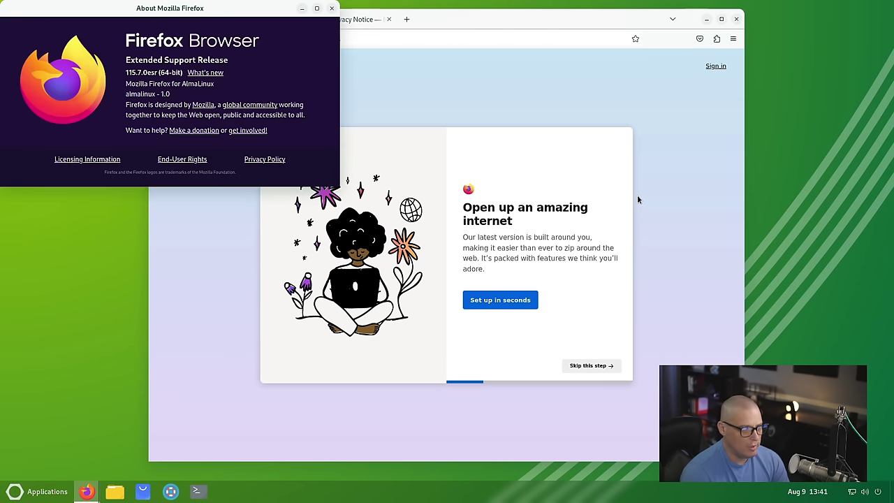
pyautogui.moveTo(132, 14); pyautogui.dragTo(198, 69)
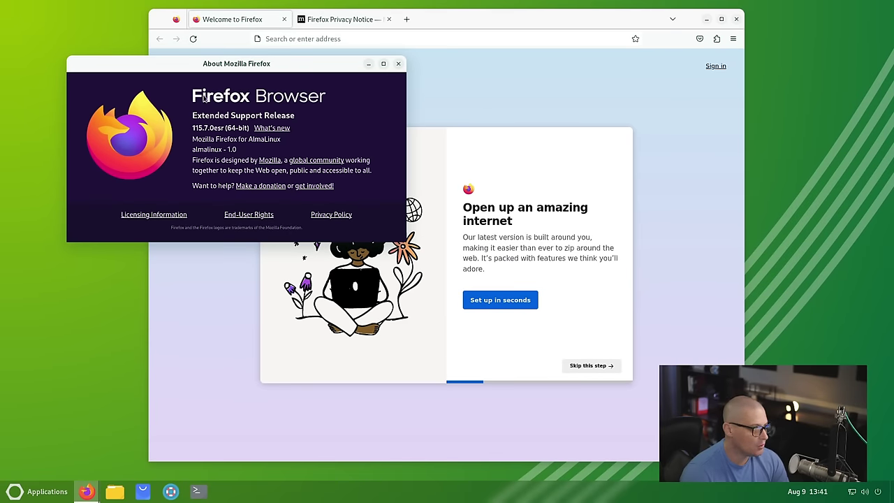
pyautogui.click(399, 63)
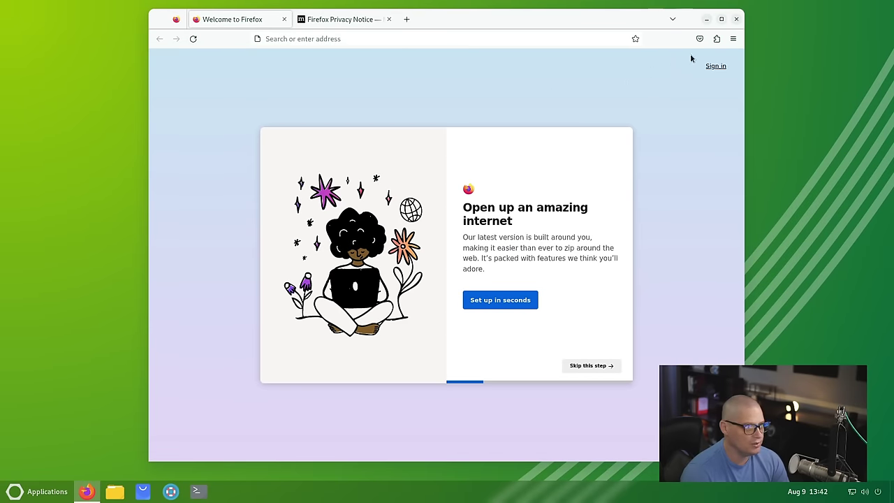
pyautogui.click(737, 20)
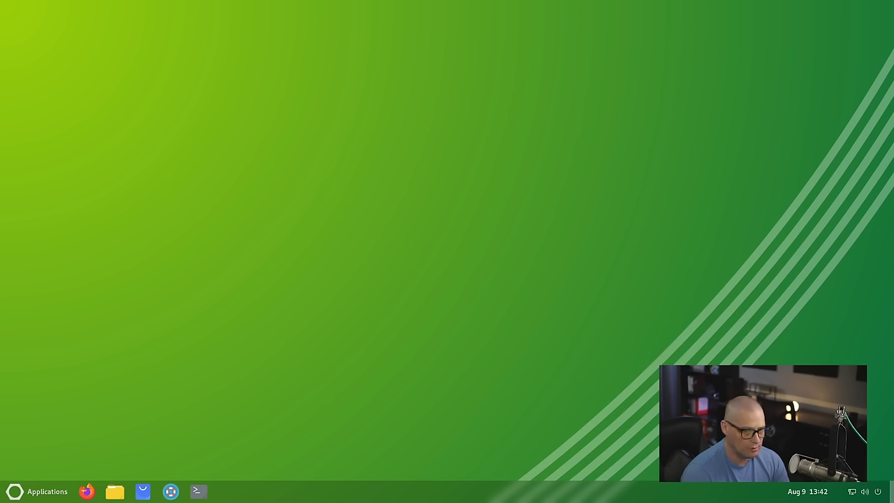
pyautogui.click(42, 491)
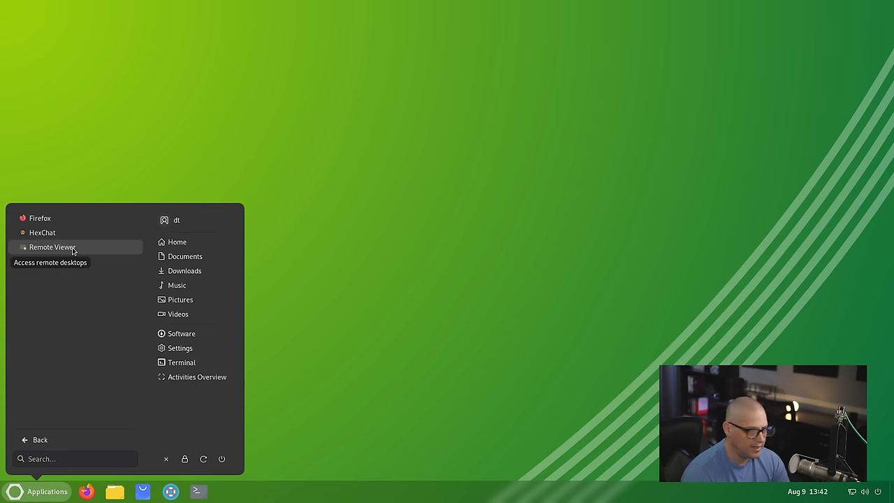
# Step: Look at the Office apps, then show Sound & Video: Brasero, Cheese and Videos
pyautogui.click(41, 440)
pyautogui.click(83, 327)
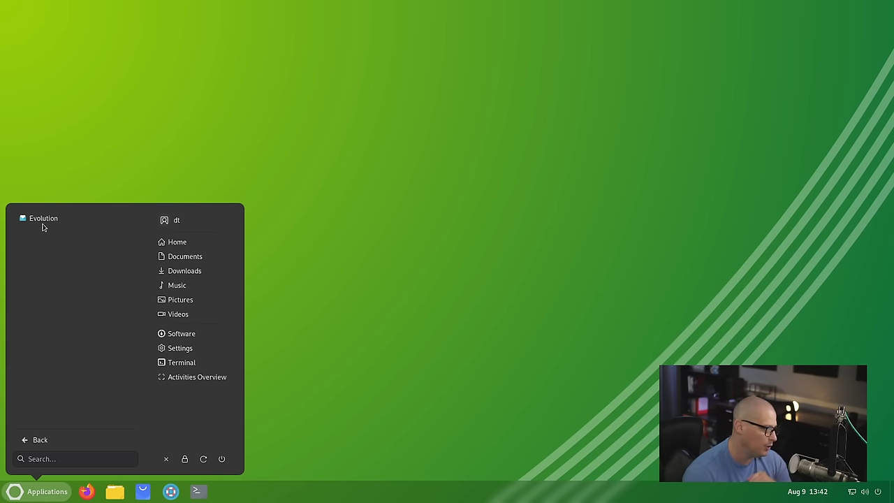
pyautogui.click(40, 440)
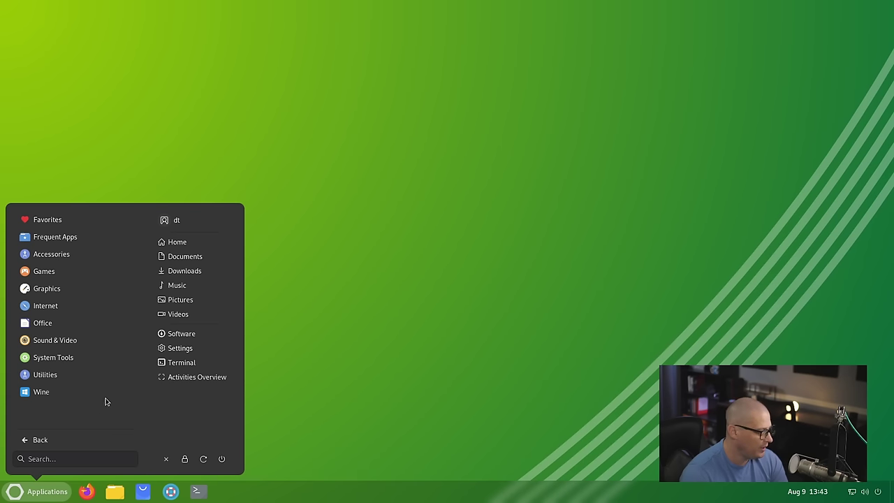
pyautogui.click(87, 346)
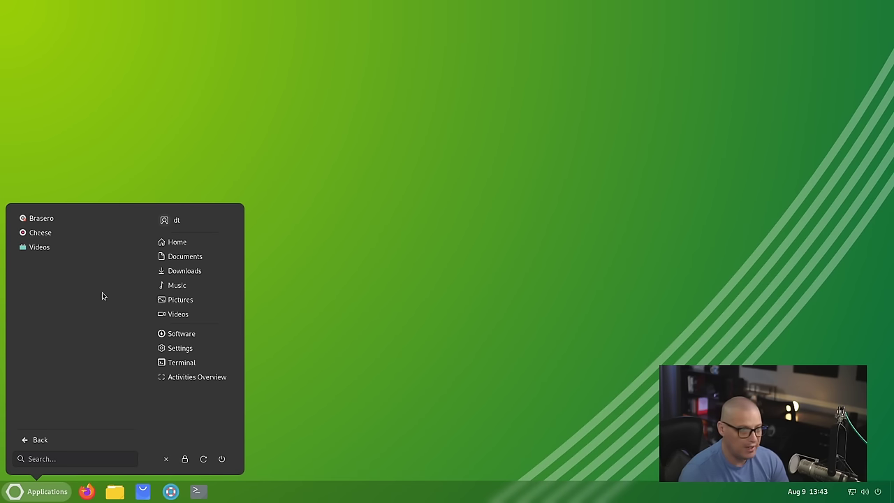
# Step: Launch Videos, view its help page, then close the help window
pyautogui.click(71, 248)
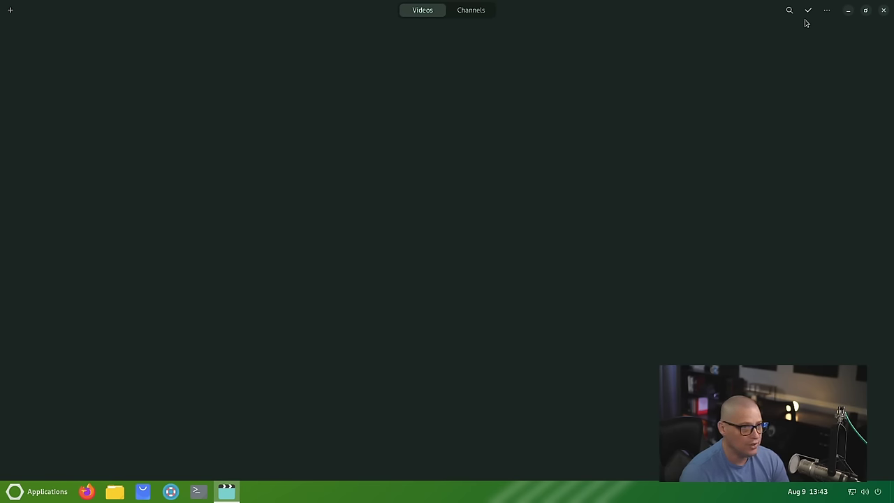
pyautogui.click(827, 10)
pyautogui.click(826, 62)
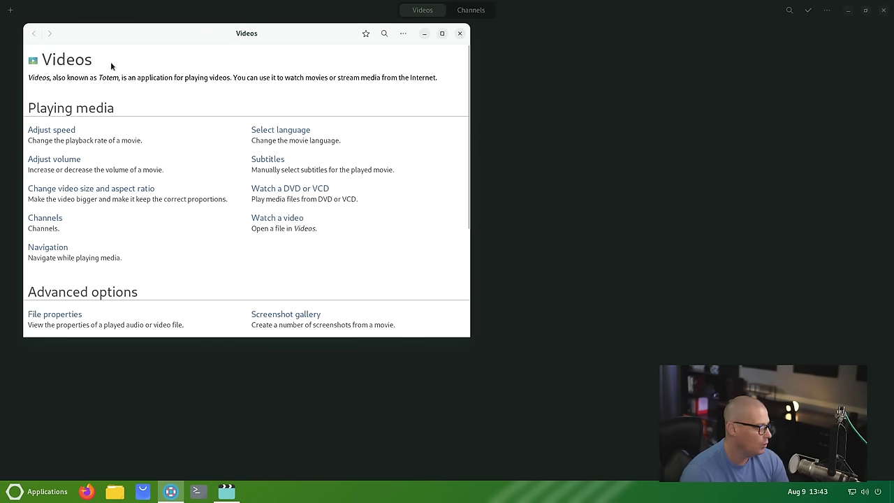
pyautogui.moveTo(110, 34); pyautogui.dragTo(167, 74)
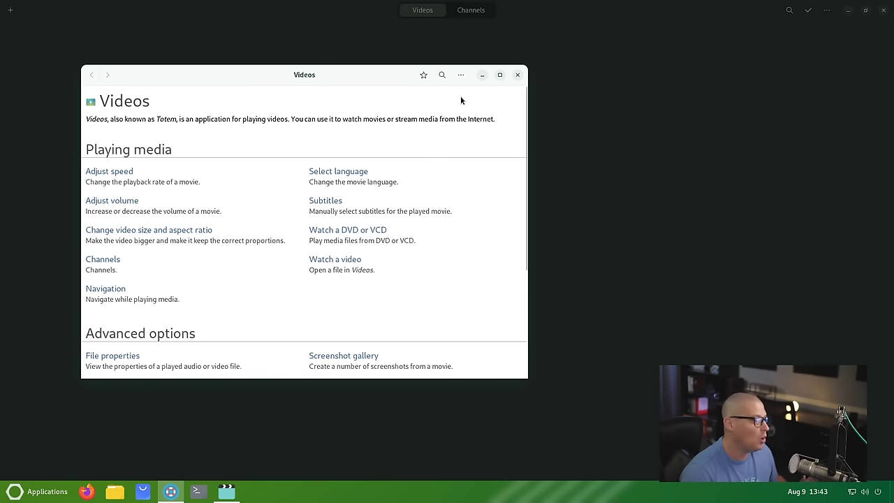
pyautogui.click(518, 75)
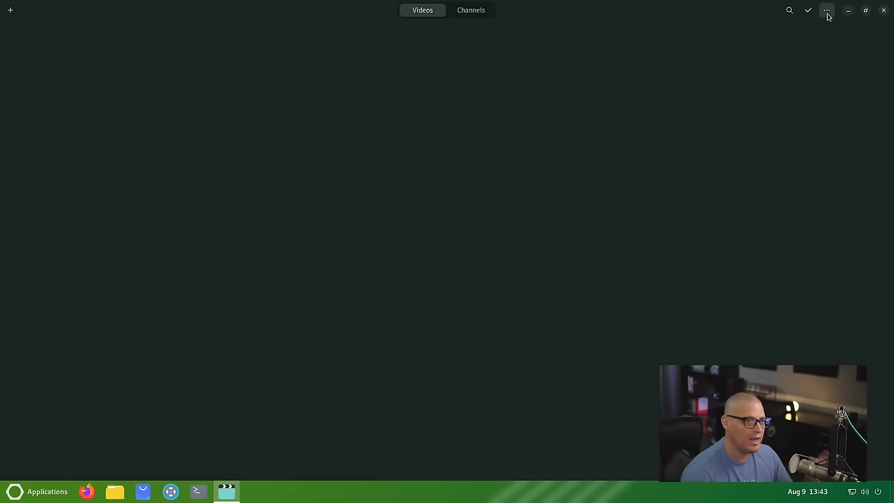
pyautogui.click(882, 11)
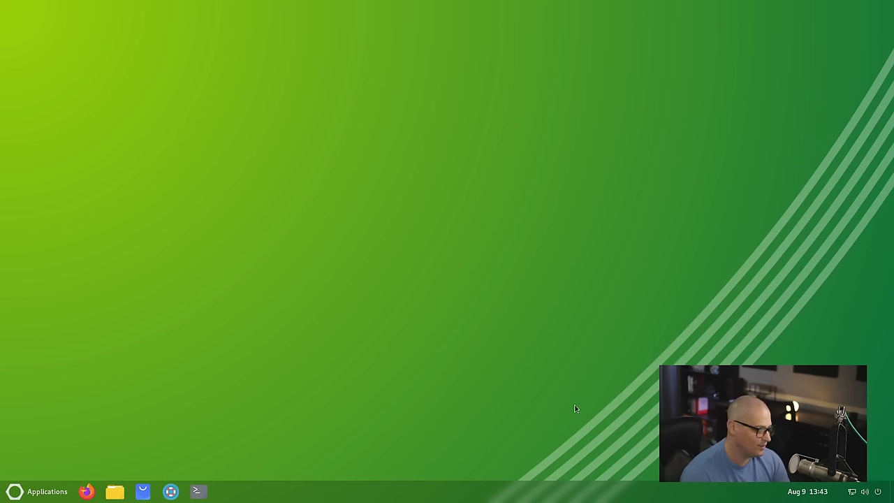
pyautogui.press('super')
pyautogui.click(86, 359)
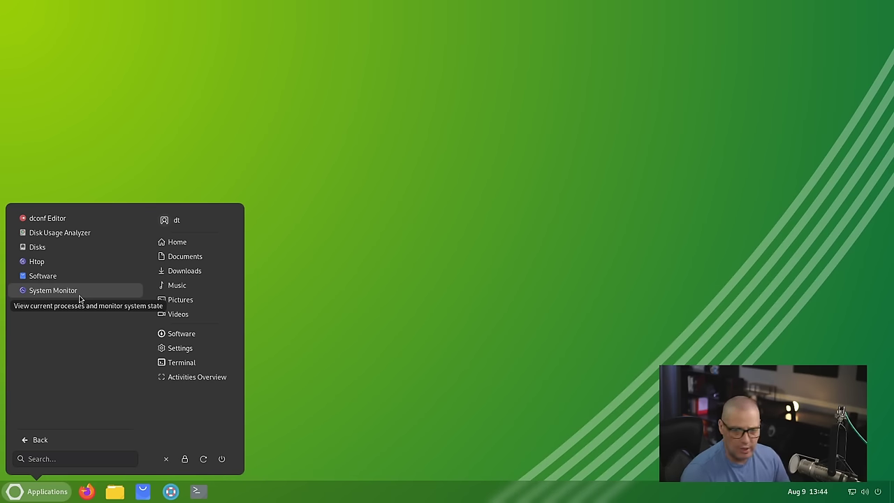
pyautogui.click(92, 261)
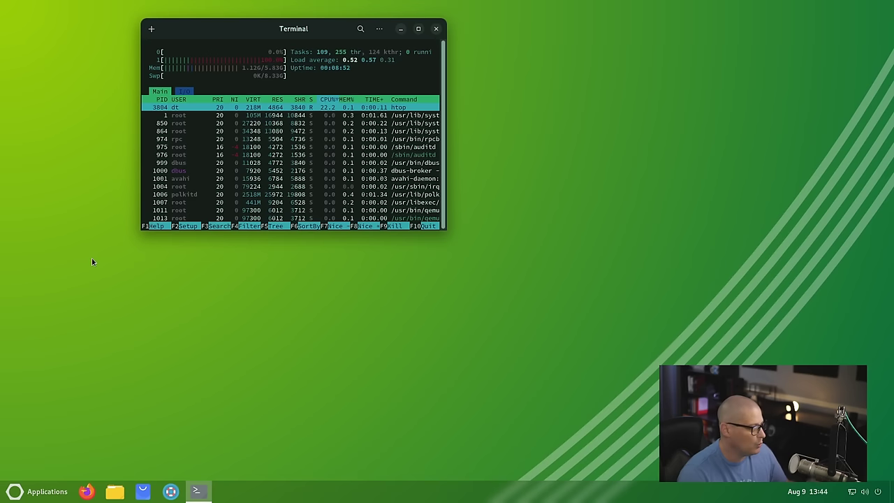
pyautogui.moveTo(315, 32); pyautogui.dragTo(427, 38)
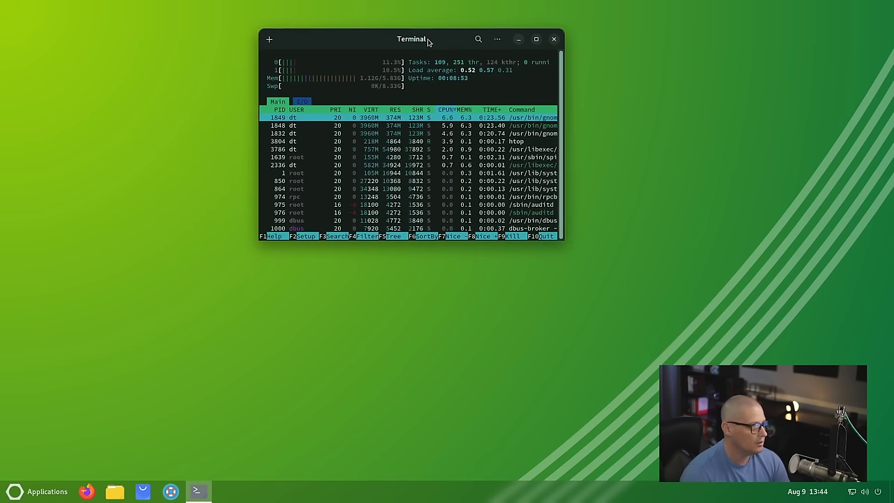
pyautogui.doubleClick(427, 37)
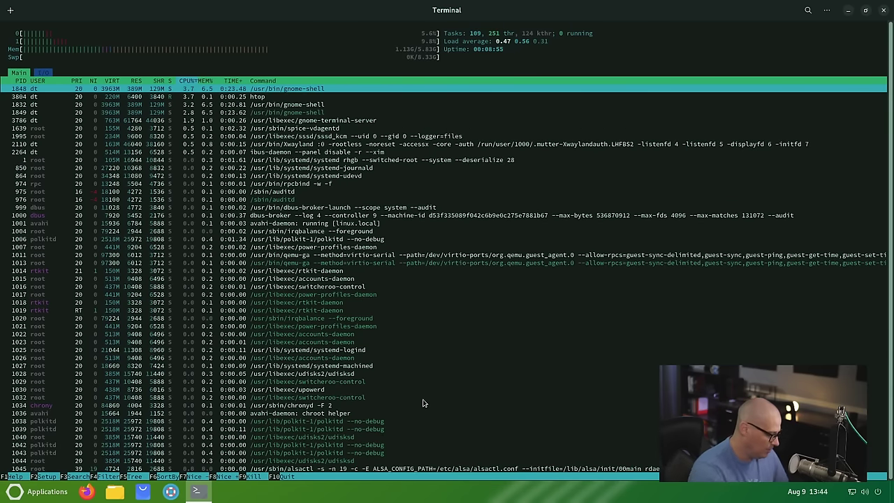
pyautogui.hotkey('ctrl', '+')
pyautogui.hotkey('ctrl', '+')
pyautogui.hotkey('ctrl', '+')
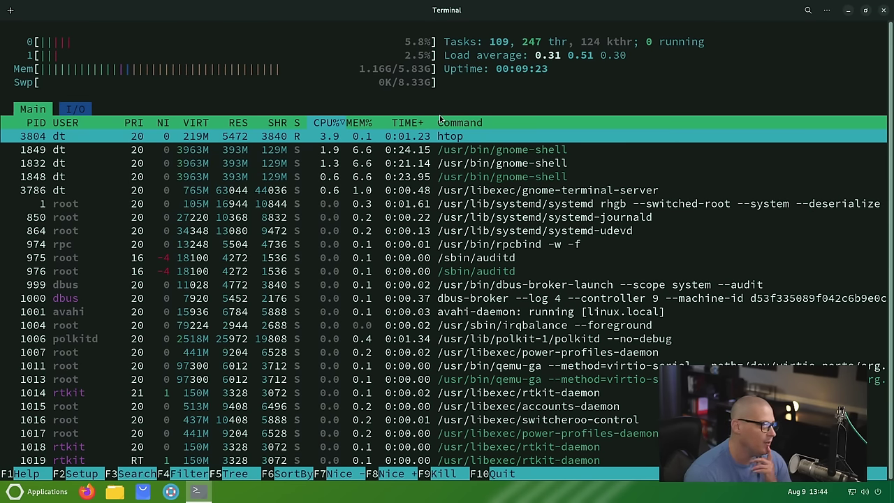
pyautogui.click(883, 10)
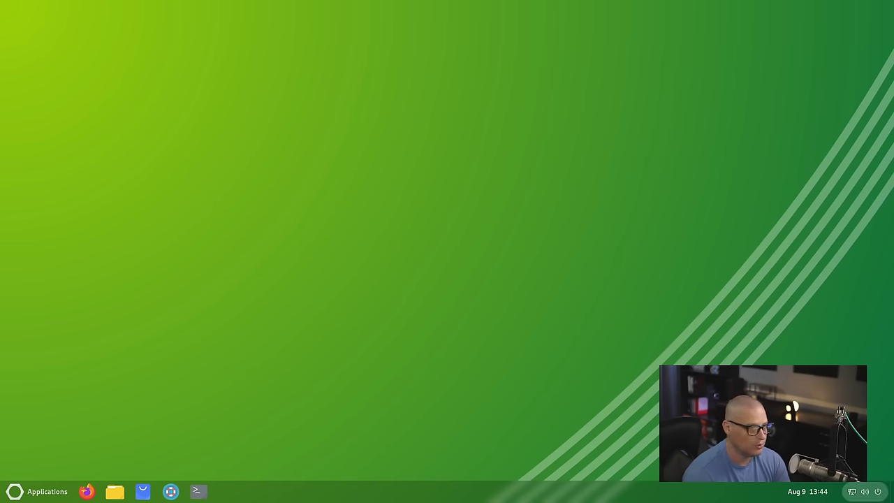
pyautogui.click(38, 491)
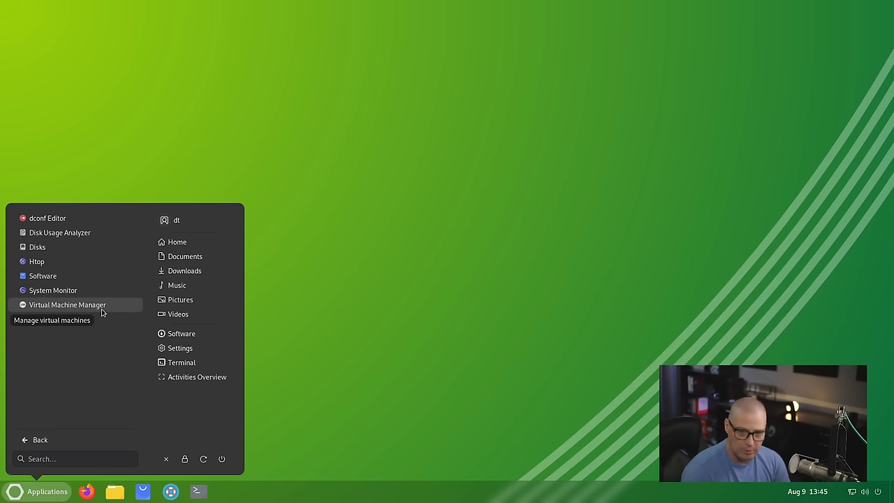
pyautogui.click(52, 440)
pyautogui.click(81, 377)
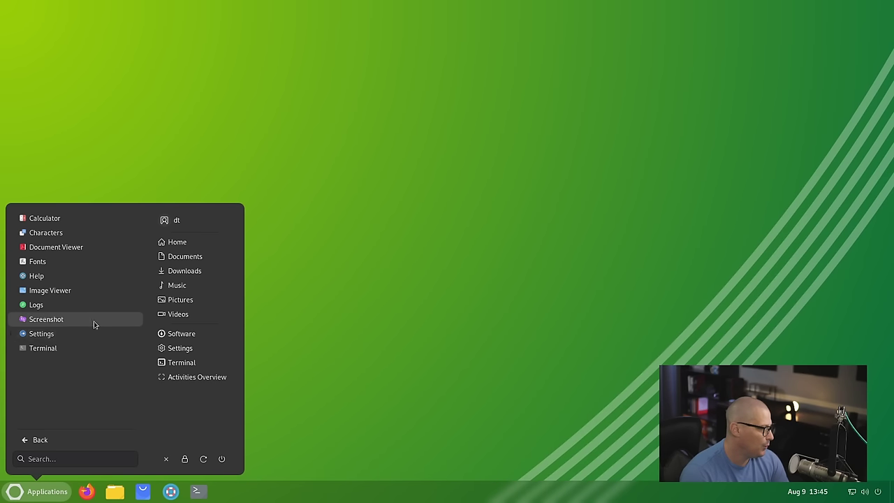
pyautogui.click(46, 319)
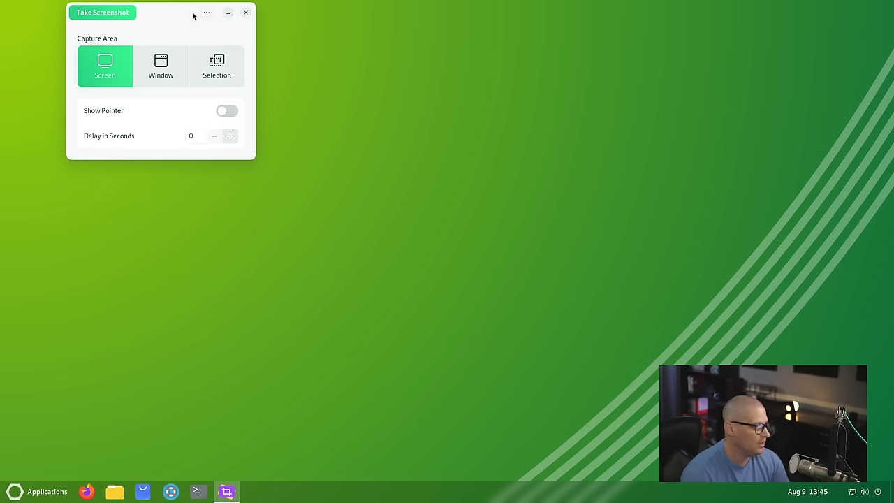
pyautogui.moveTo(192, 16); pyautogui.dragTo(547, 74)
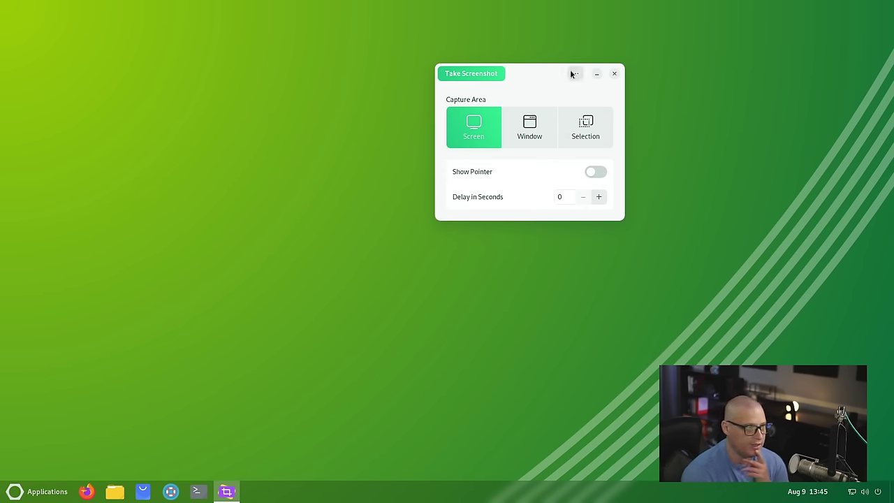
pyautogui.click(572, 73)
pyautogui.click(583, 114)
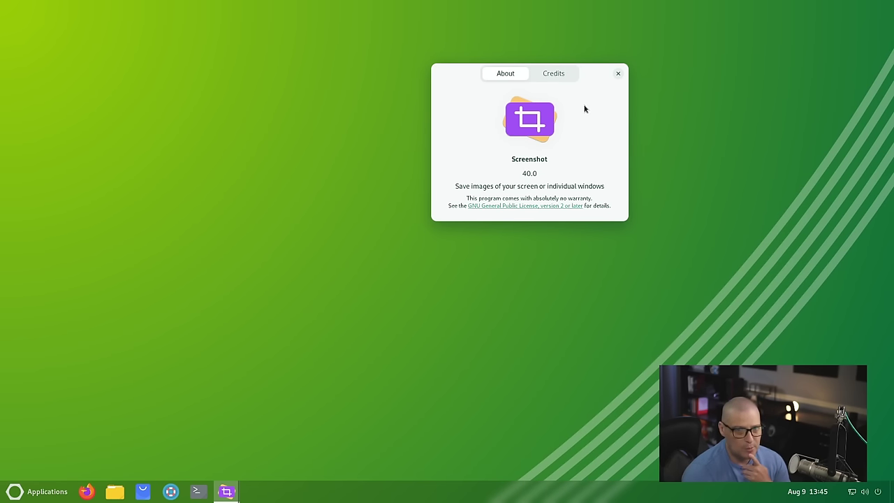
pyautogui.click(618, 73)
pyautogui.click(614, 74)
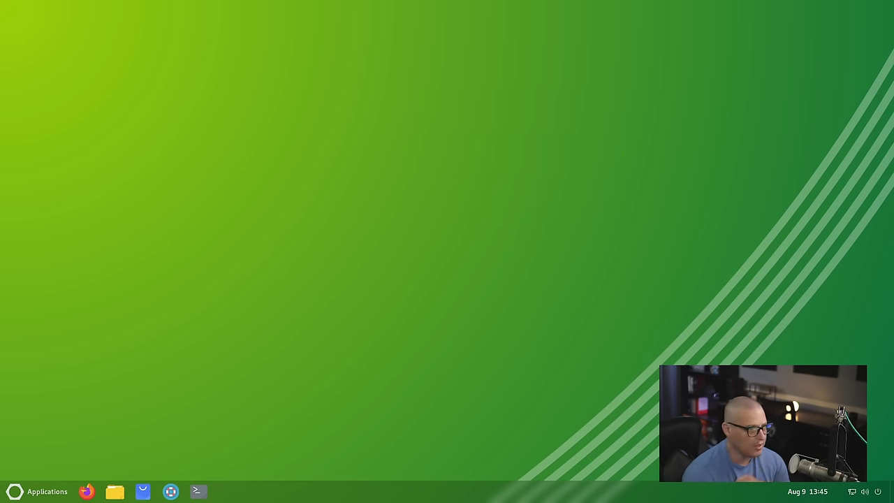
pyautogui.click(35, 492)
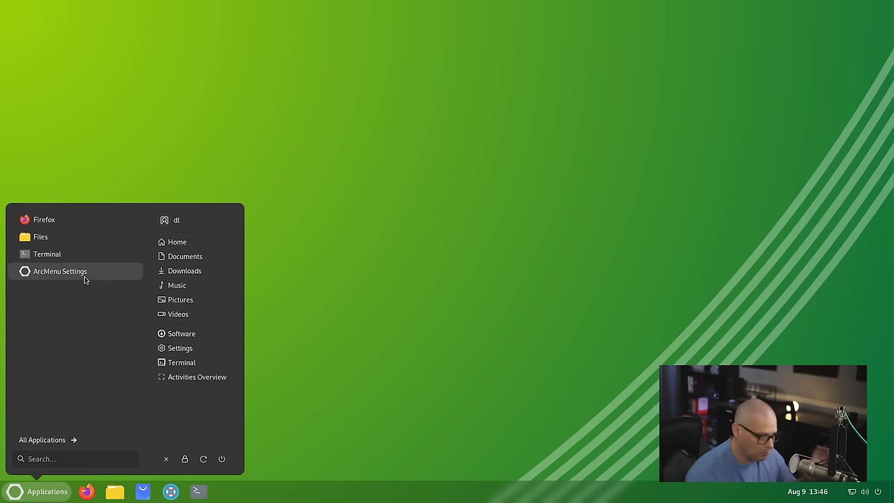
# Step: Launch ArcMenu Settings on its General options, then close the window
pyautogui.click(84, 277)
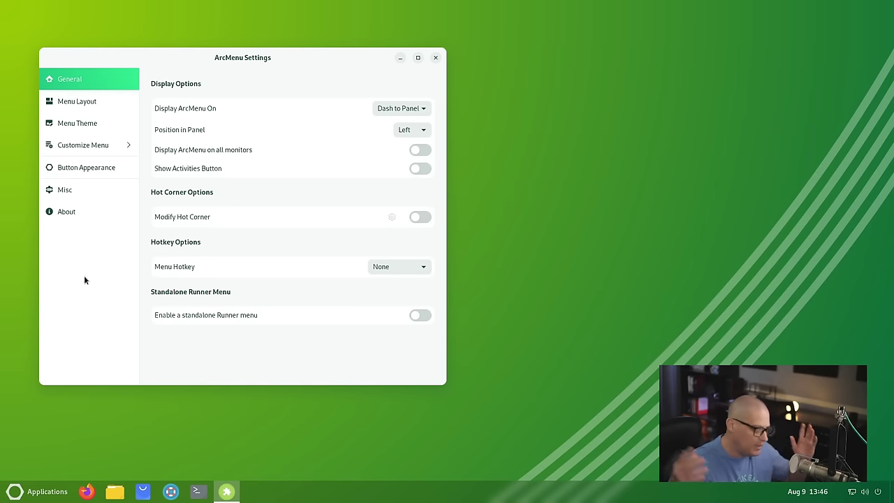
pyautogui.moveTo(176, 59); pyautogui.dragTo(289, 64)
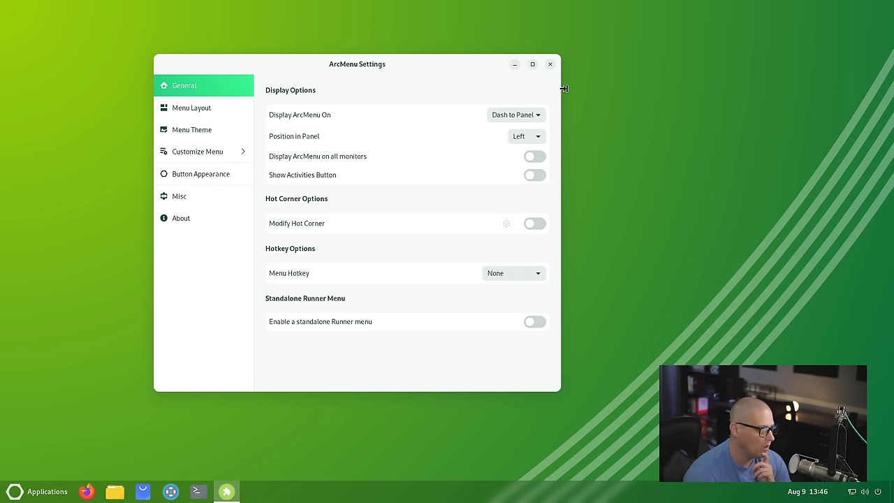
pyautogui.click(550, 63)
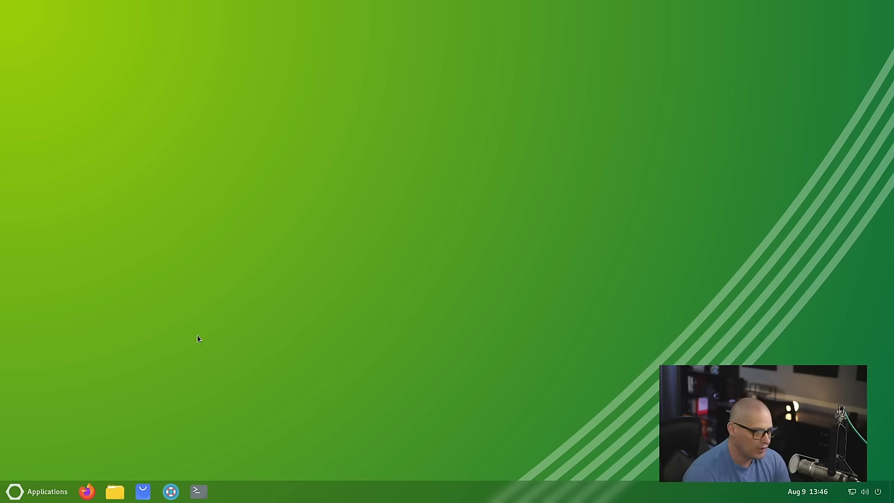
# Step: Open GNOME Software, browse the Work category apps, and return to the Explore page
pyautogui.click(141, 491)
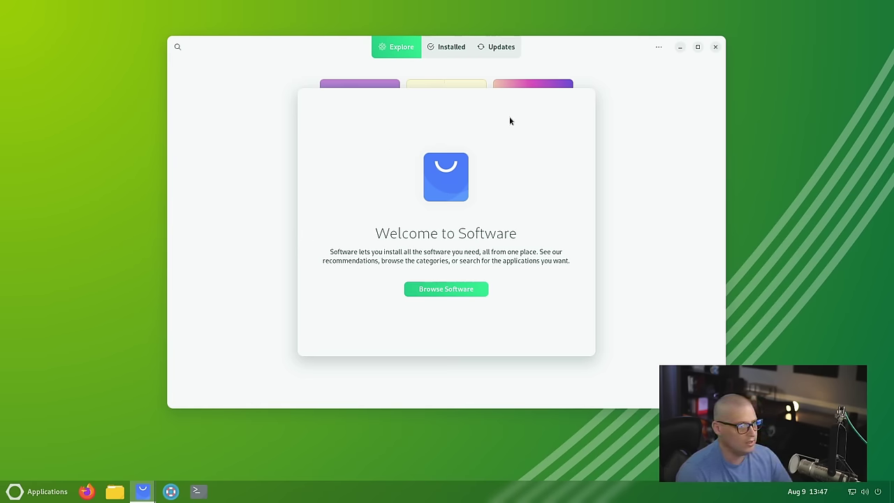
pyautogui.click(442, 287)
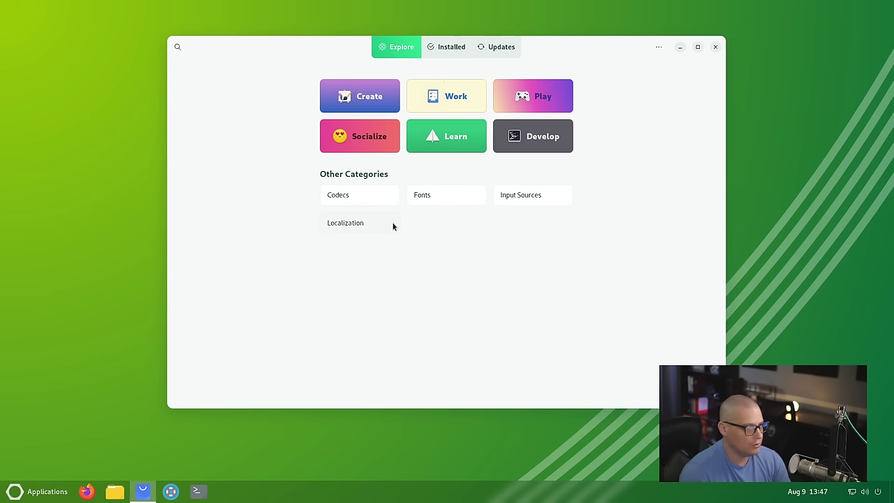
pyautogui.moveTo(578, 50); pyautogui.dragTo(624, 75)
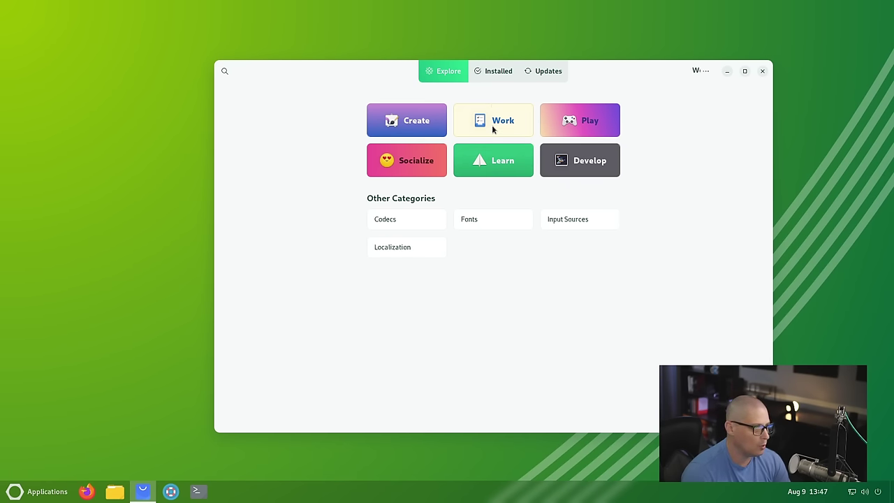
pyautogui.click(492, 124)
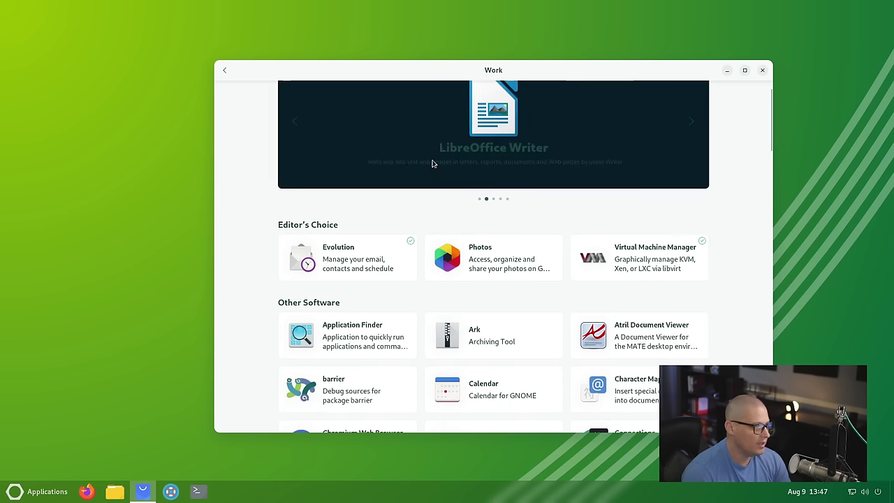
pyautogui.scroll(-4, 441, 178)
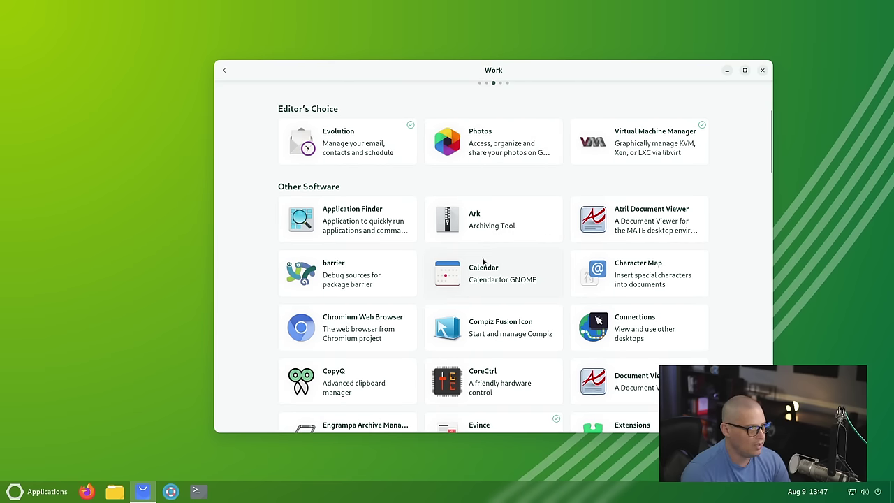
pyautogui.scroll(-4, 482, 262)
pyautogui.scroll(-5, 548, 290)
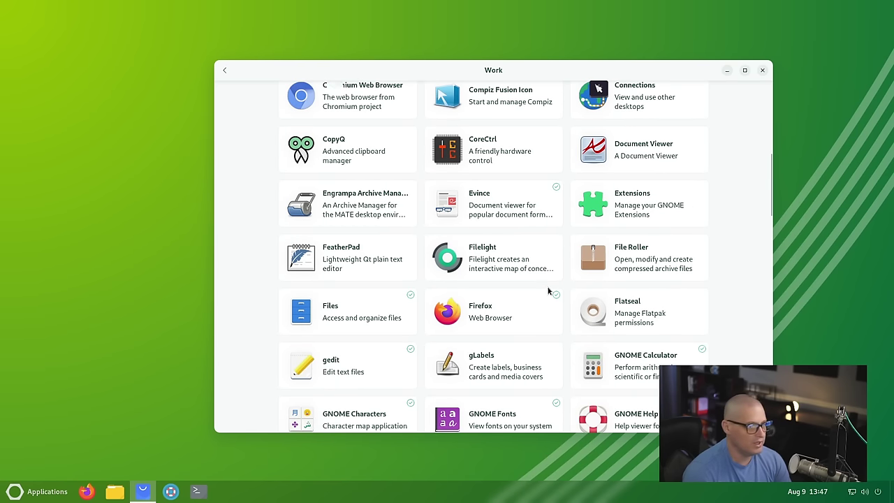
pyautogui.scroll(12, 539, 244)
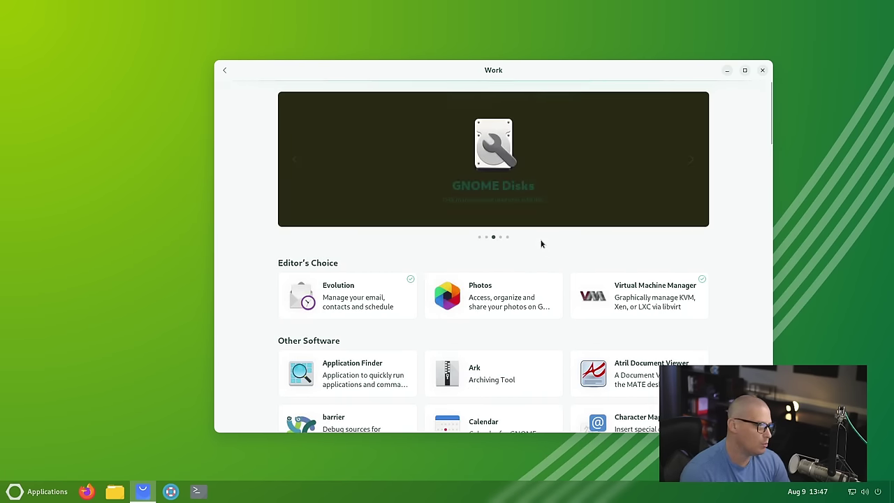
pyautogui.click(222, 72)
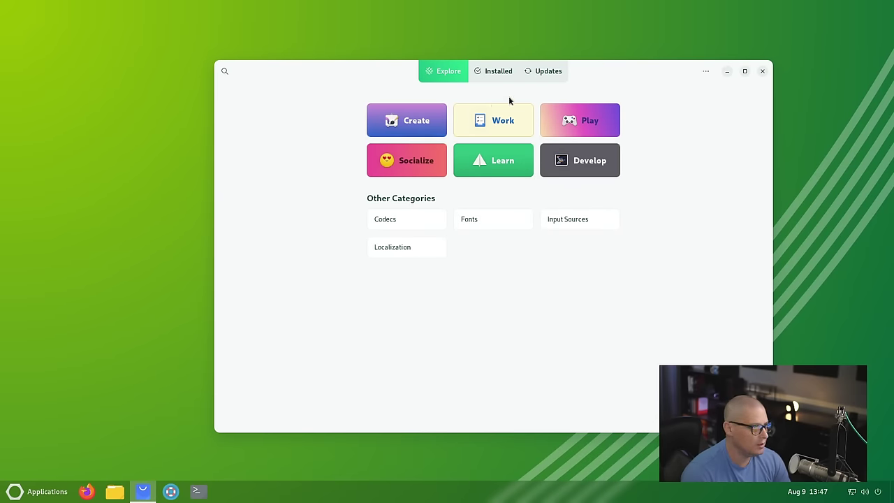
# Step: Search GNOME Software for discord, then zoom, both finding nothing, and clear the search
pyautogui.click(225, 72)
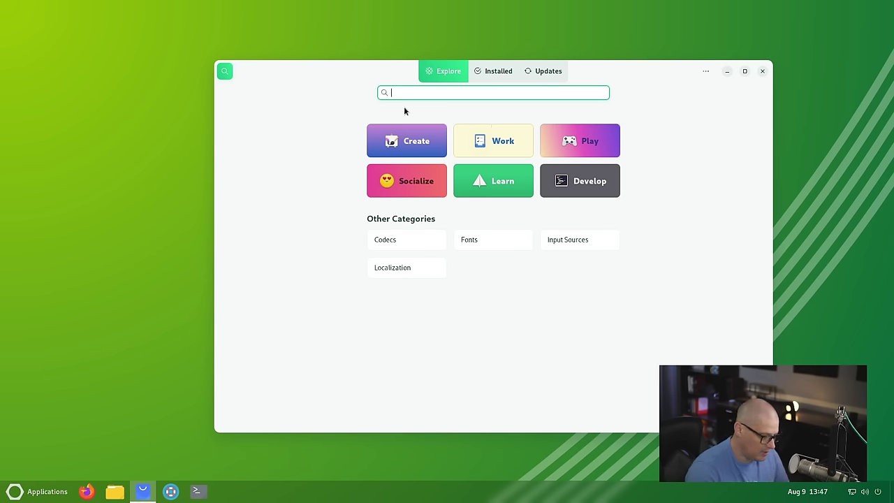
pyautogui.write('discord')
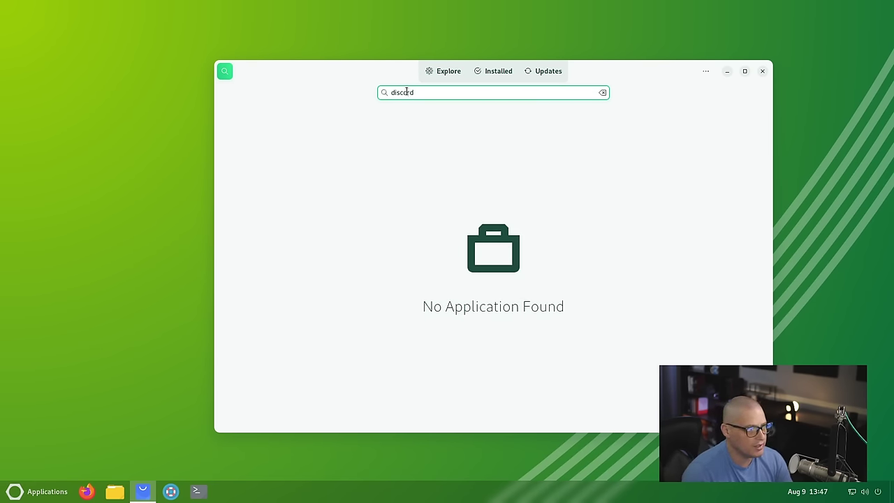
pyautogui.hotkey('ctrl', 'a')
pyautogui.write('zoo')
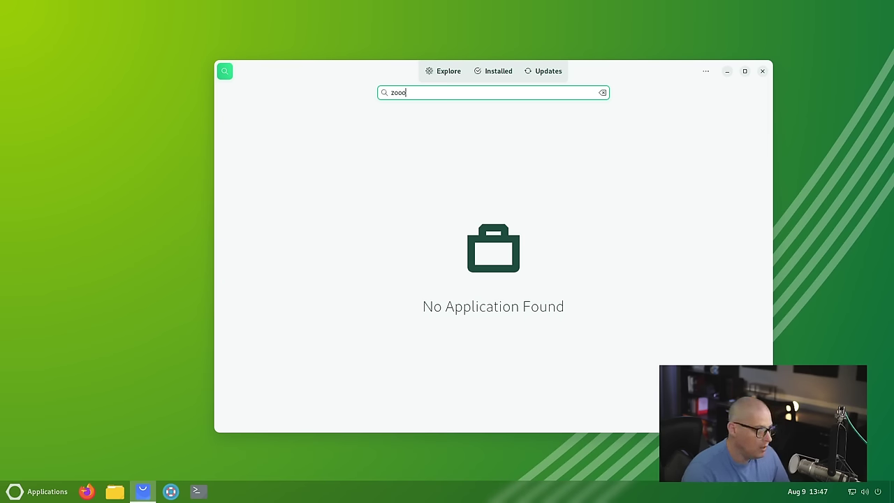
pyautogui.write('m')
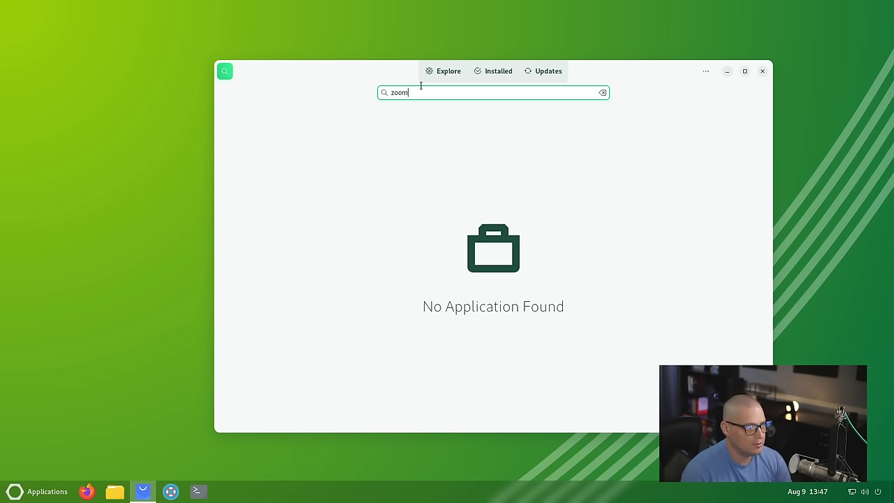
pyautogui.click(602, 93)
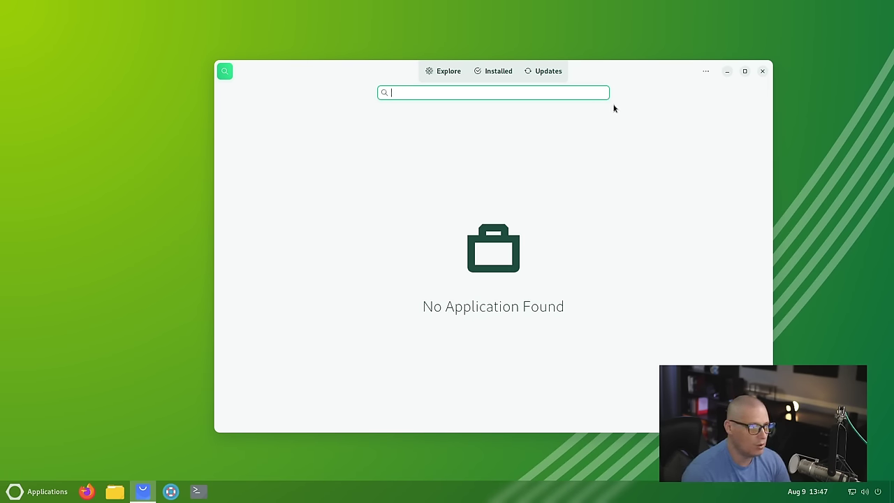
pyautogui.click(704, 71)
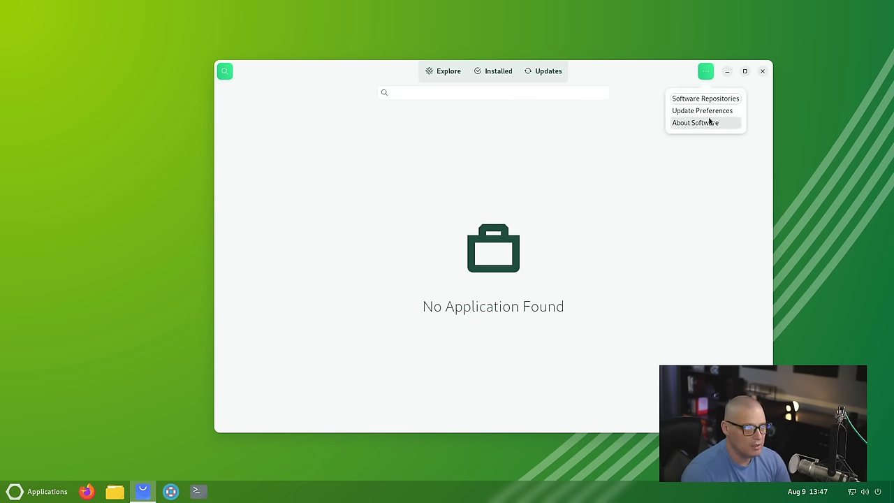
# Step: Review Software Repositories (Docker CE, EPEL, Oreon, RPM Fusion), then close the list
pyautogui.click(693, 100)
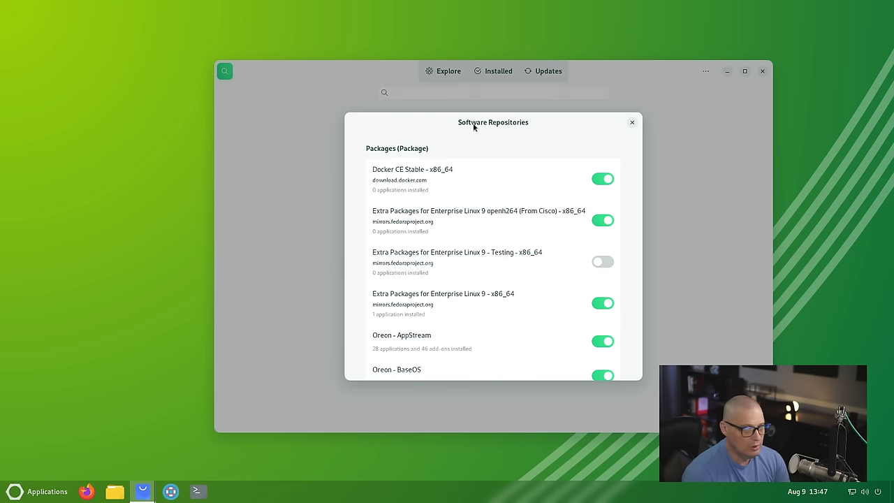
pyautogui.moveTo(474, 126)
pyautogui.mouseDown()
pyautogui.moveTo(563, 119)
pyautogui.moveTo(472, 99)
pyautogui.moveTo(474, 110)
pyautogui.mouseUp()
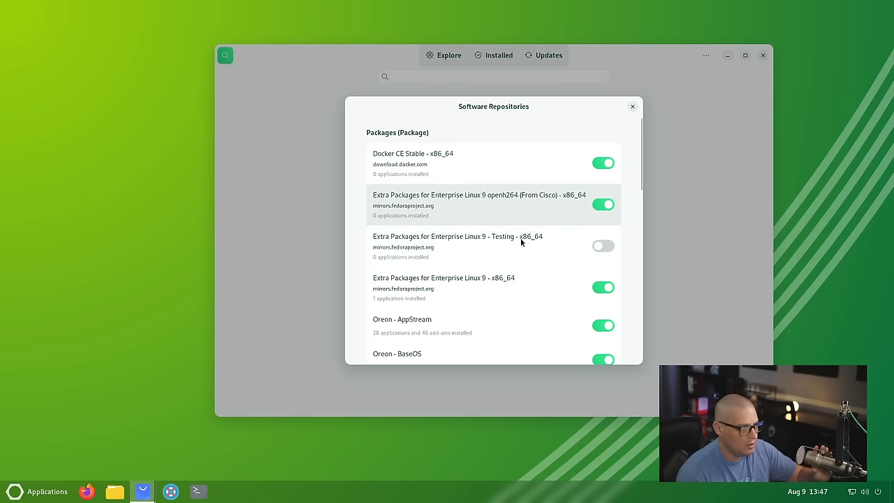
pyautogui.scroll(-3, 574, 263)
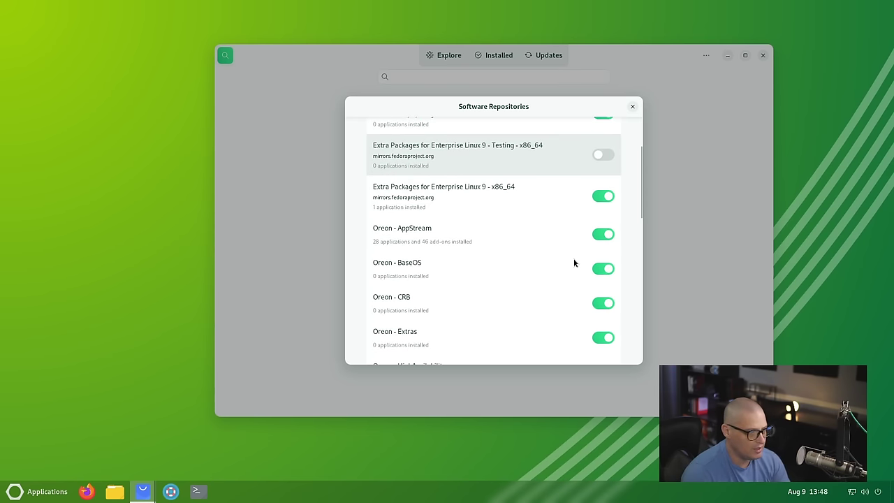
pyautogui.scroll(-3, 600, 280)
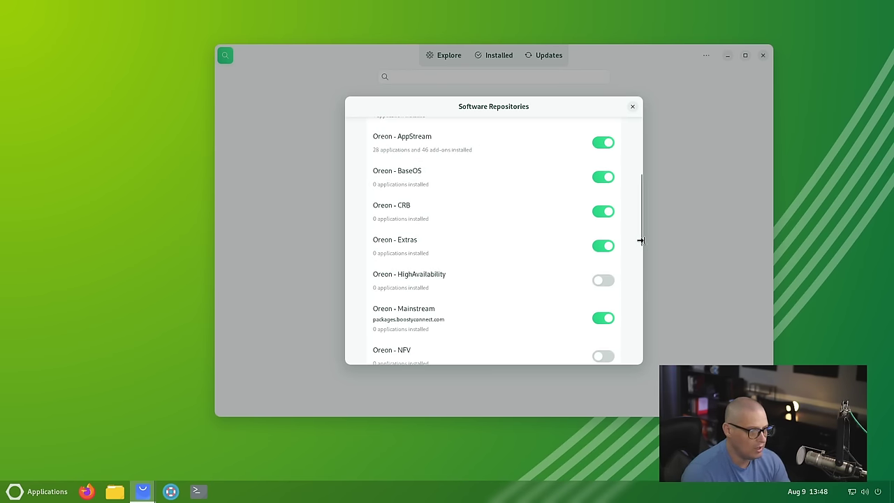
pyautogui.moveTo(641, 240); pyautogui.dragTo(637, 343)
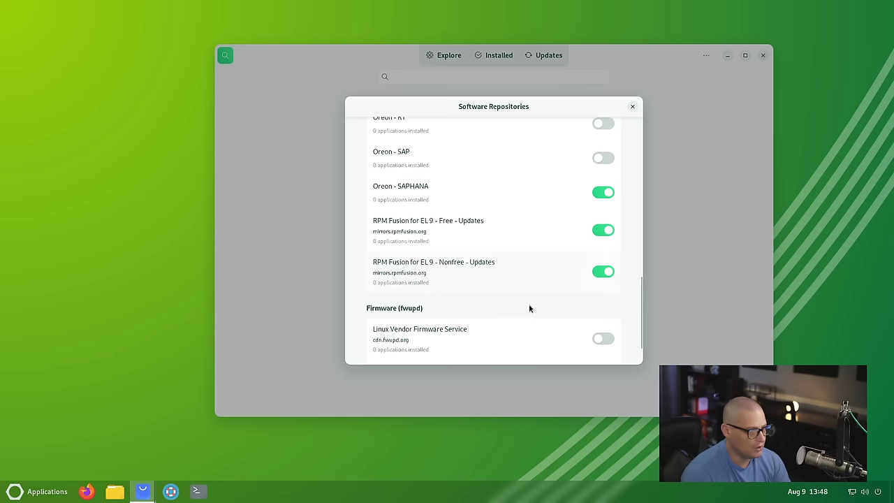
pyautogui.scroll(-2, 528, 307)
pyautogui.moveTo(641, 327); pyautogui.dragTo(643, 144)
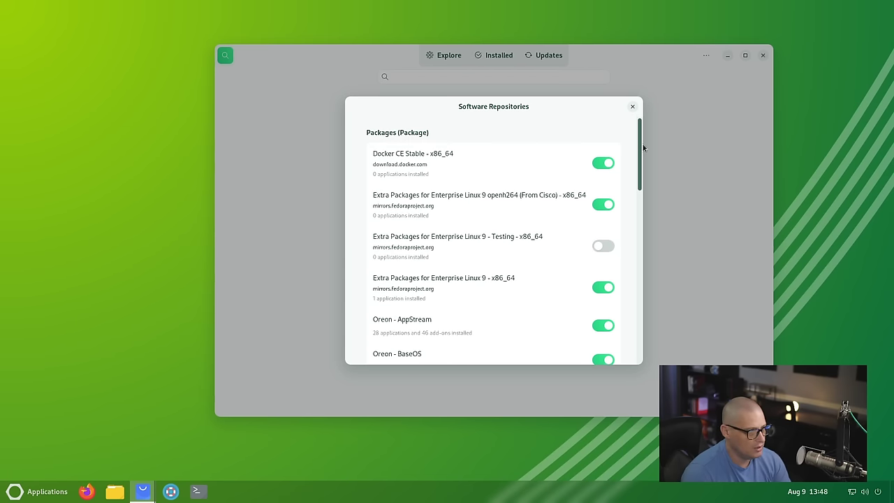
pyautogui.click(633, 107)
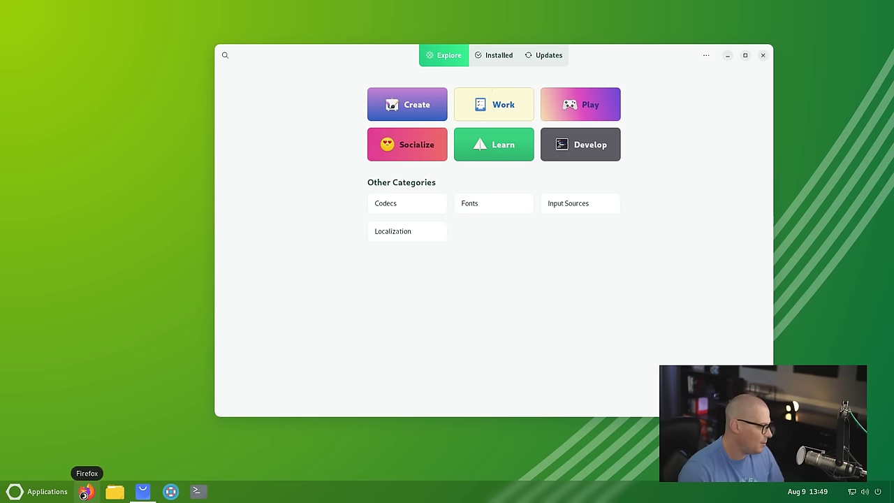
# Step: Launch Firefox maximized and load the oreonproject.org website
pyautogui.click(85, 492)
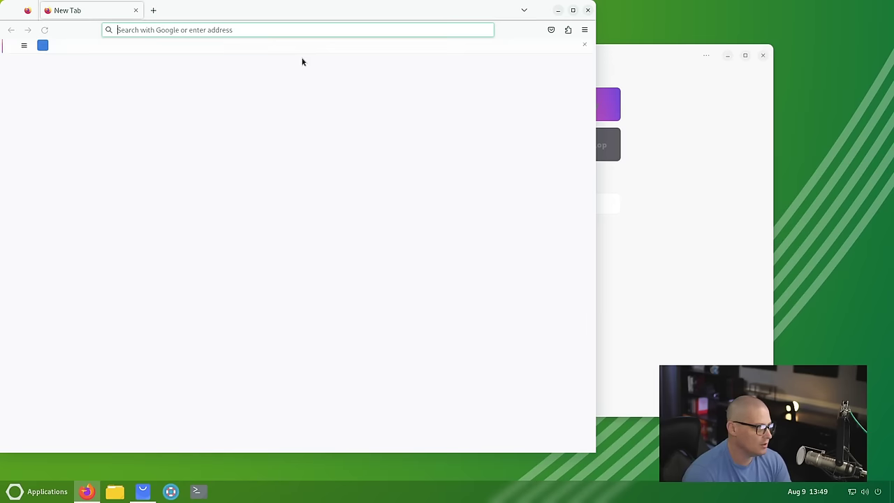
pyautogui.doubleClick(306, 11)
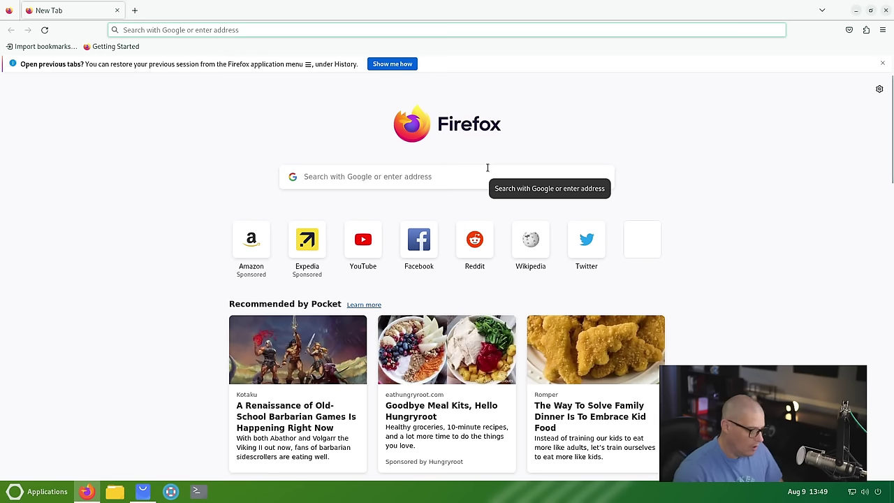
pyautogui.click(290, 31)
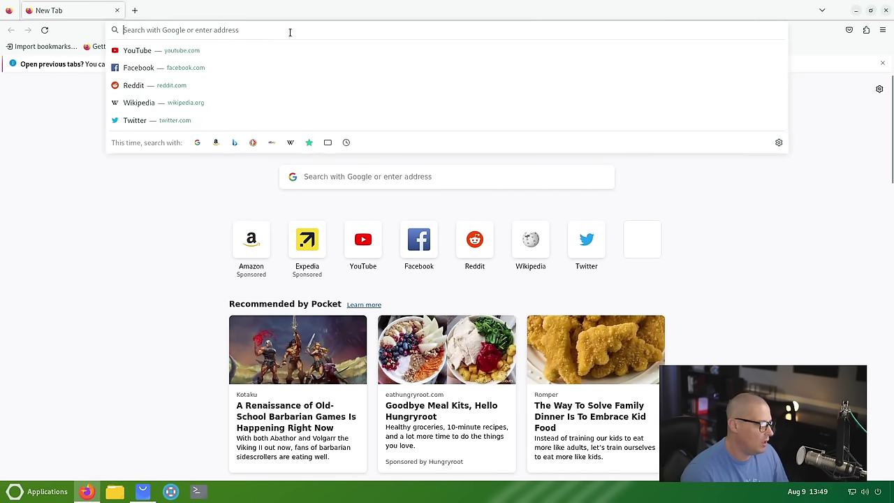
pyautogui.write('oreonpr')
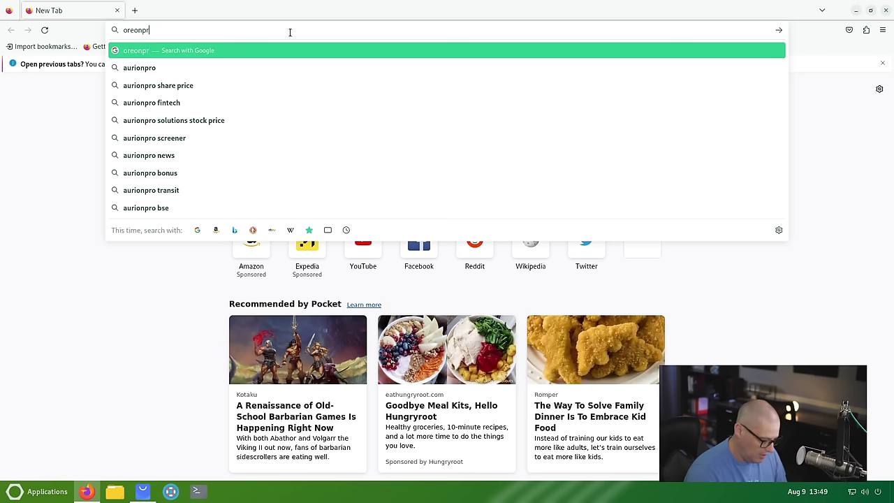
pyautogui.write('oject.')
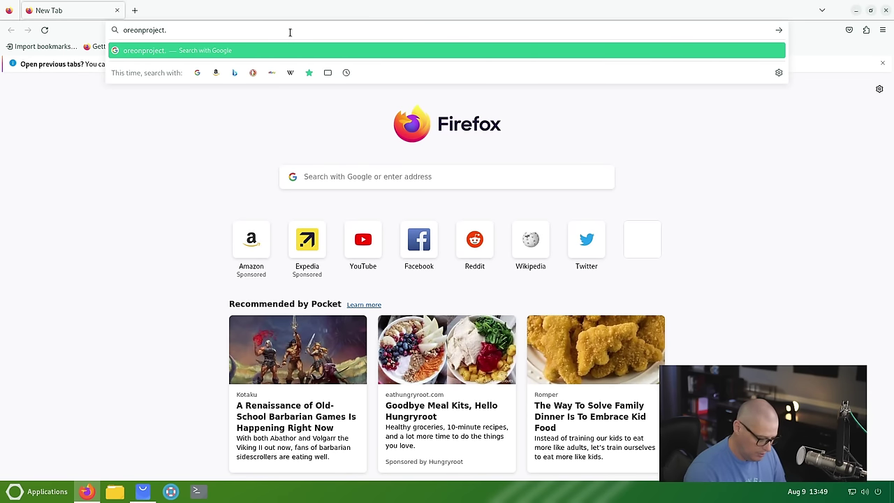
pyautogui.write('org')
pyautogui.press('Return')
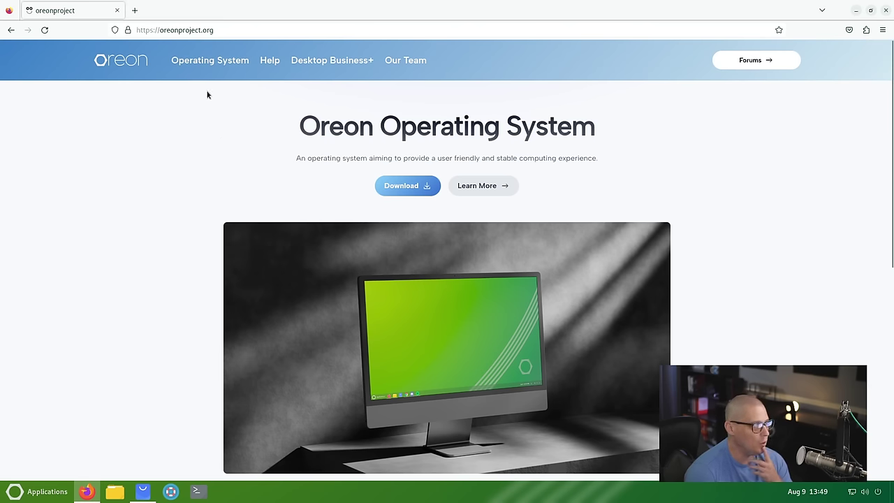
# Step: Open the Oreon Help documentation page and scroll through it
pyautogui.click(271, 61)
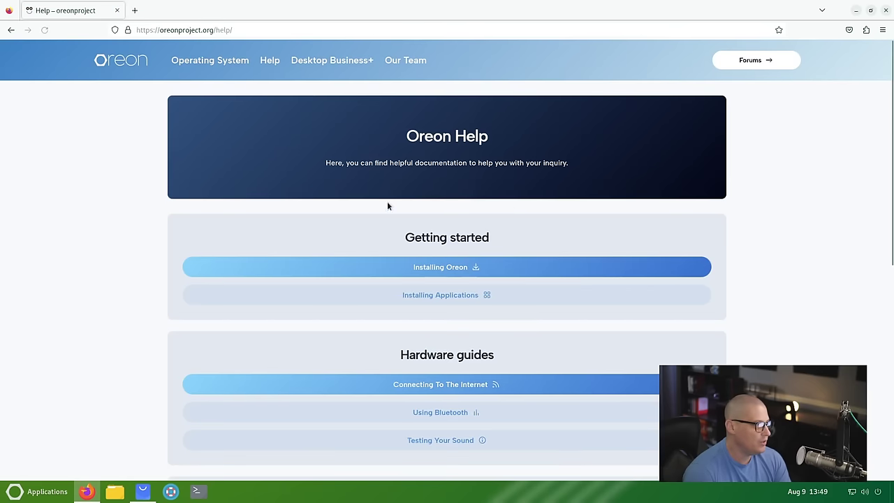
pyautogui.scroll(-3, 732, 186)
pyautogui.scroll(3, 653, 247)
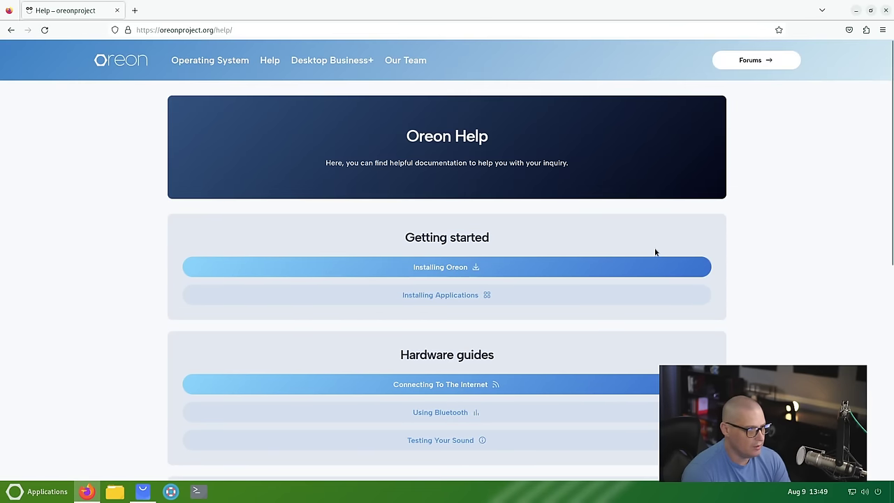
pyautogui.scroll(-5, 588, 328)
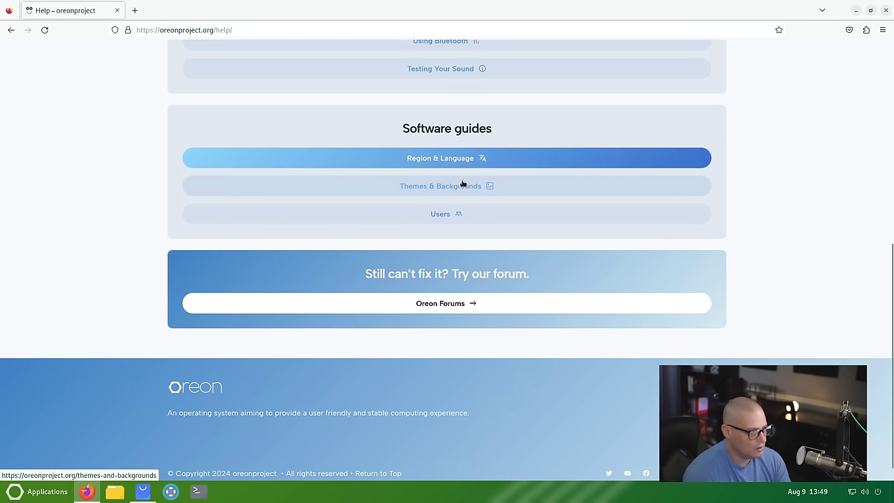
pyautogui.scroll(2, 457, 183)
pyautogui.scroll(3, 500, 176)
pyautogui.scroll(1, 503, 179)
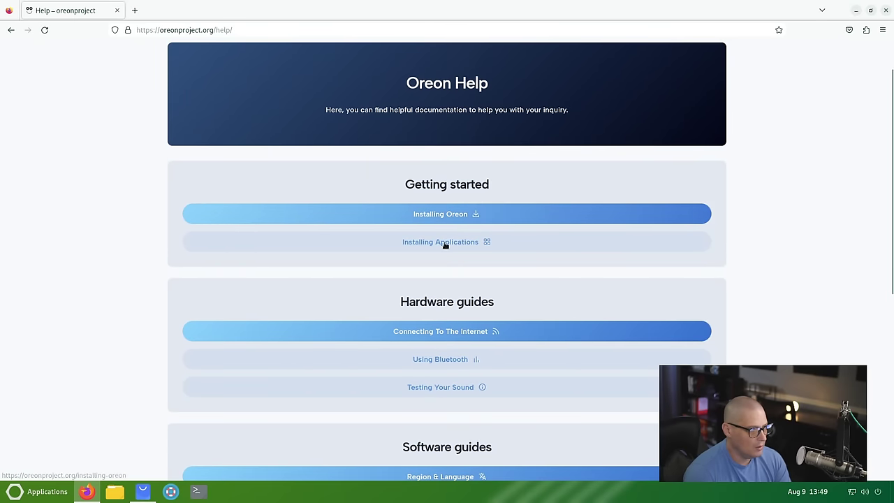
# Step: Open the Installing Applications guide and download flathub.flatpakrepo (3.9 KB)
pyautogui.click(445, 243)
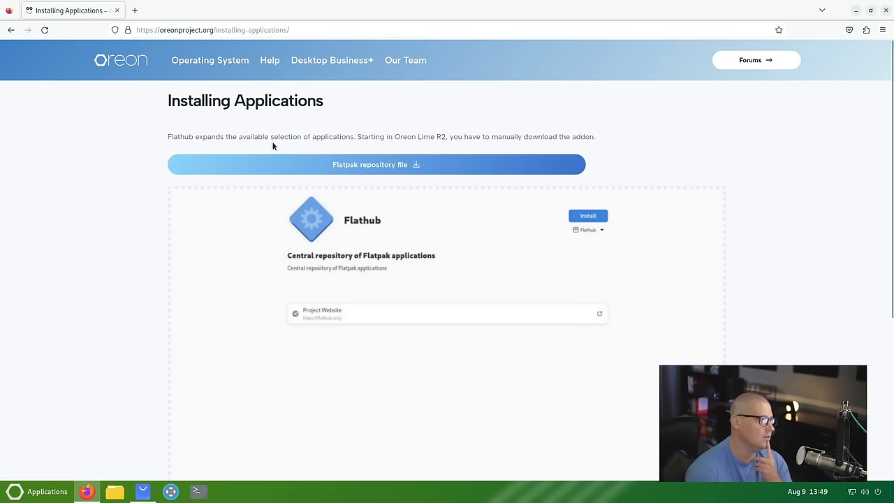
pyautogui.scroll(-3, 454, 172)
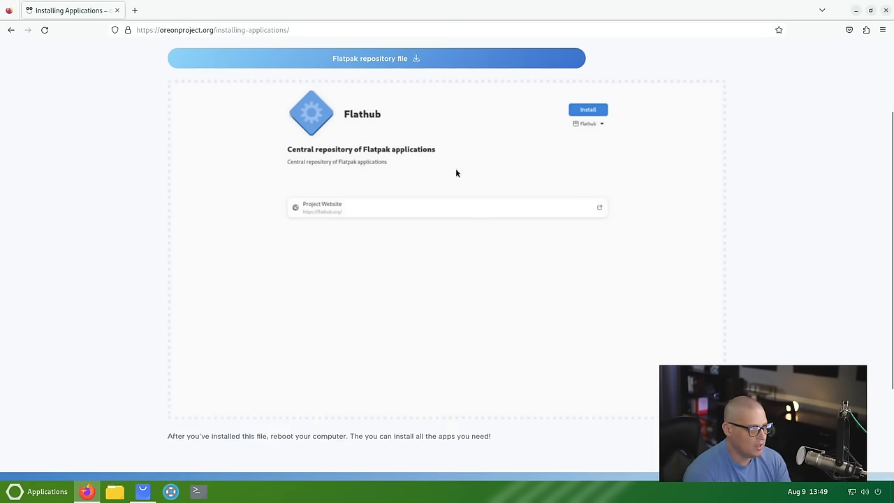
pyautogui.scroll(3, 419, 126)
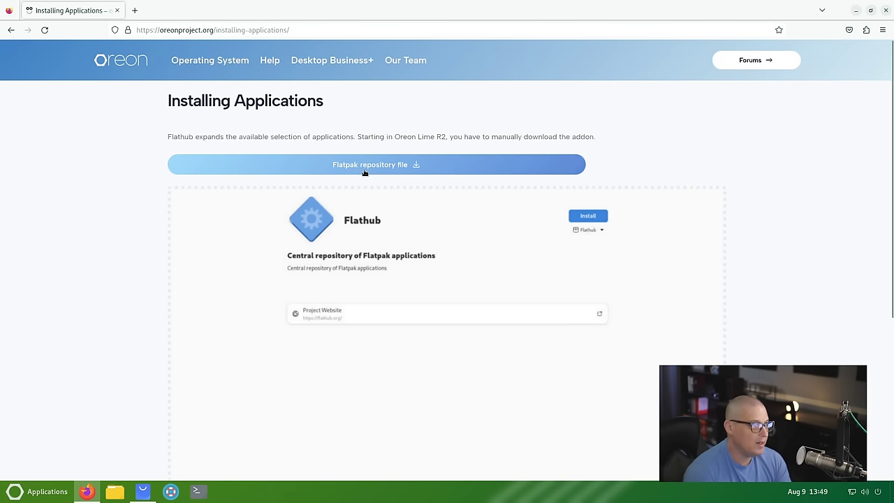
pyautogui.click(396, 167)
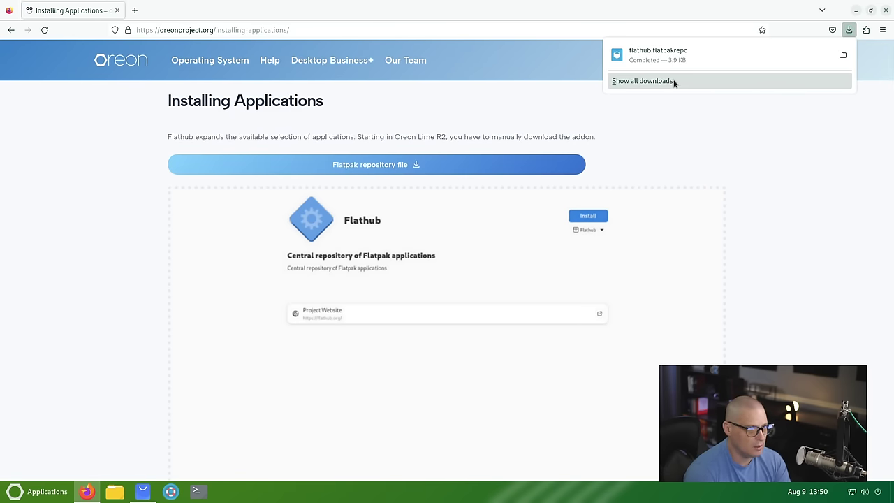
pyautogui.scroll(-5, 629, 139)
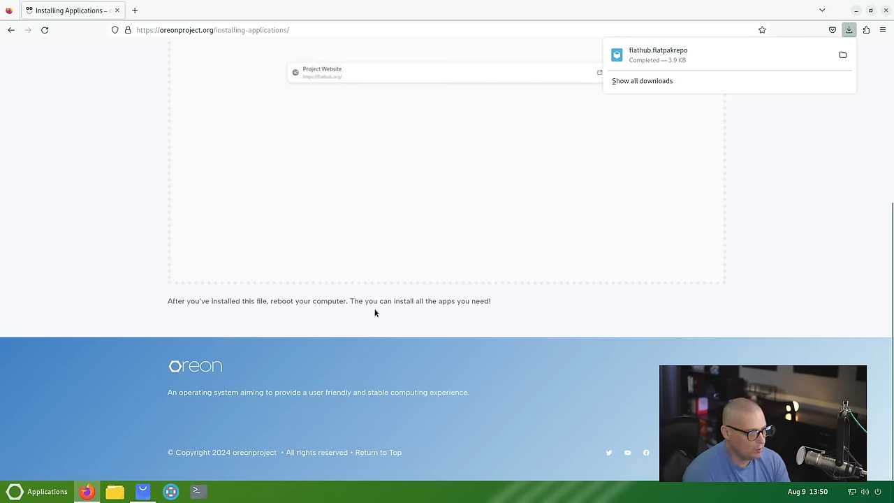
pyautogui.scroll(4, 549, 332)
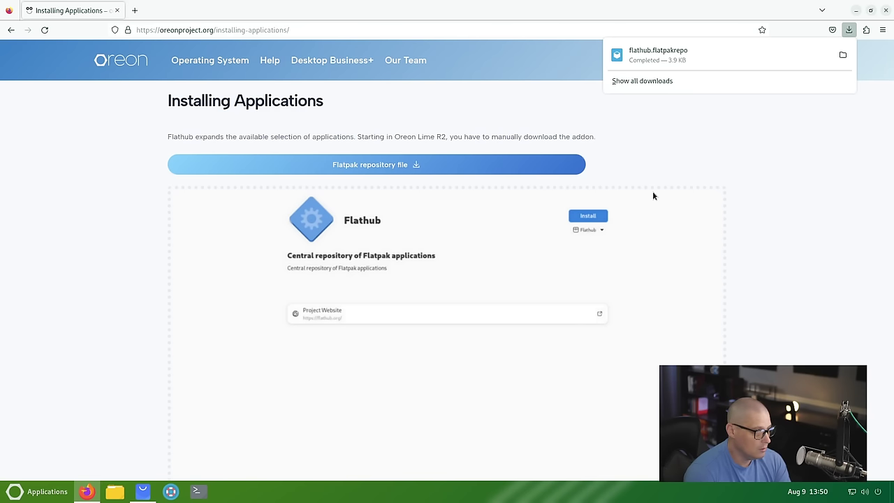
# Step: Close Firefox and Software, then restart the system from the Power Off/Log Out menu
pyautogui.click(886, 10)
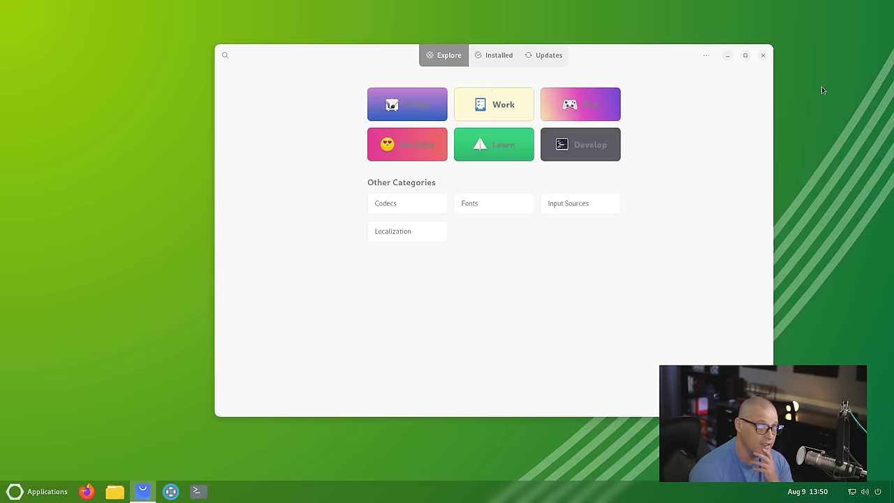
pyautogui.click(761, 55)
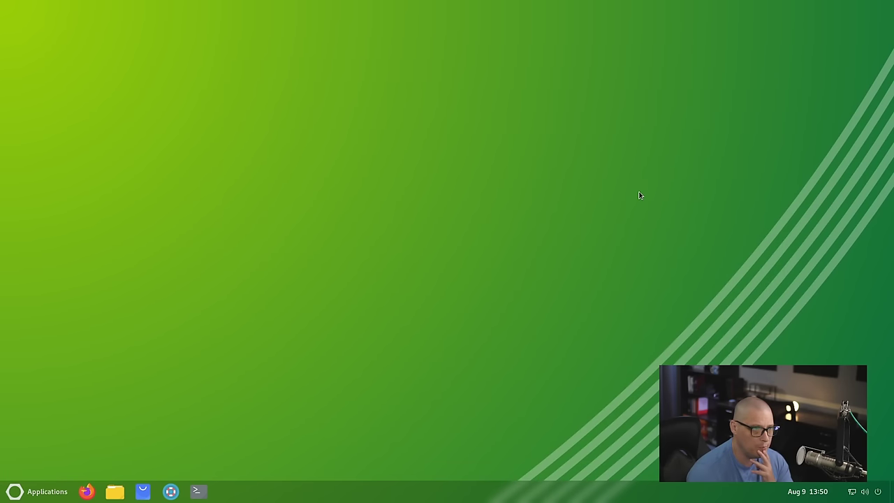
pyautogui.click(864, 492)
pyautogui.click(873, 458)
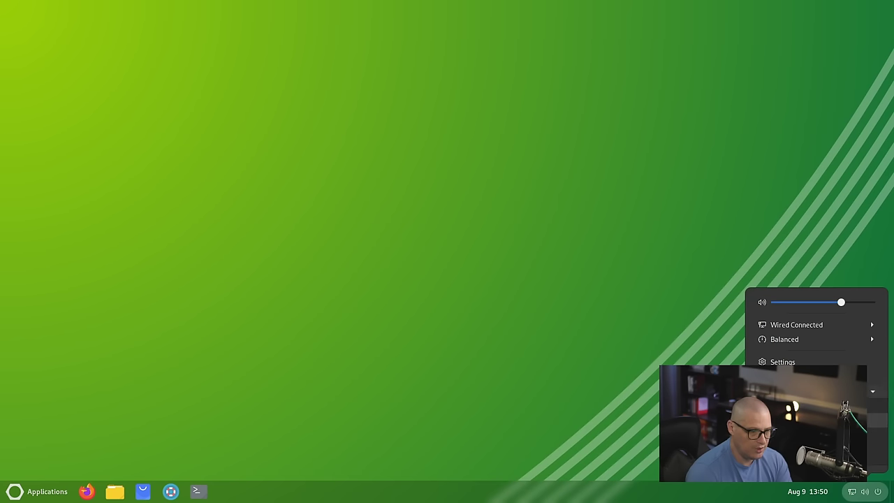
pyautogui.click(803, 420)
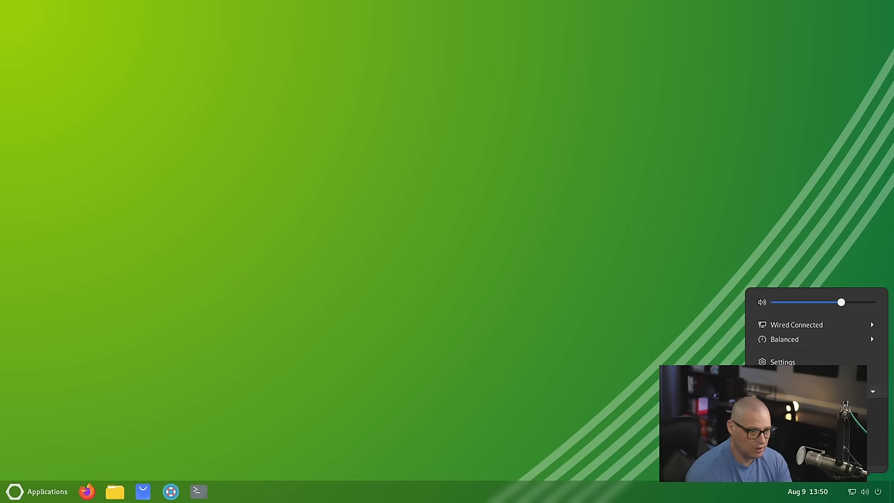
pyautogui.click(512, 296)
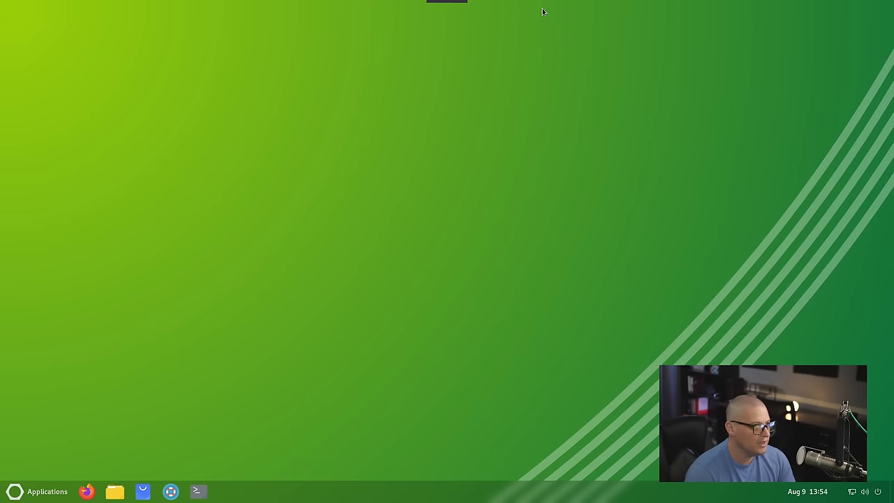
# Step: Open Software and search for 'discord', then replace it with 'zo' for zoom
pyautogui.click(160, 491)
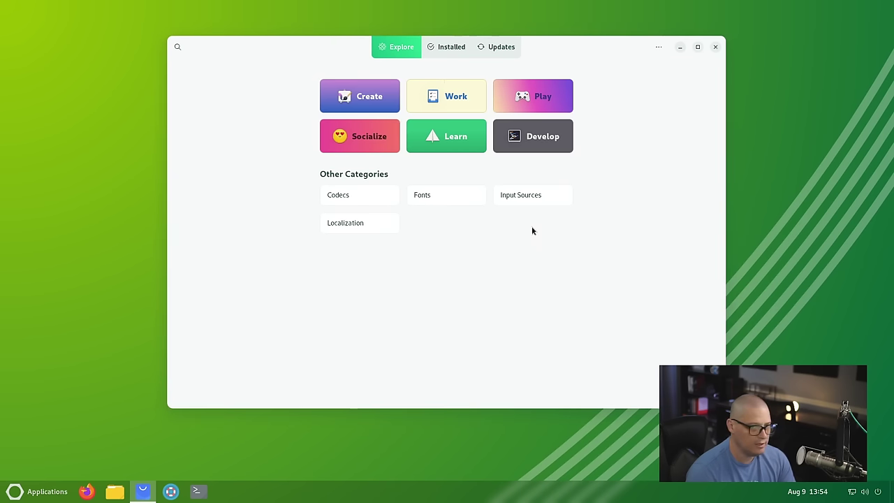
pyautogui.click(178, 46)
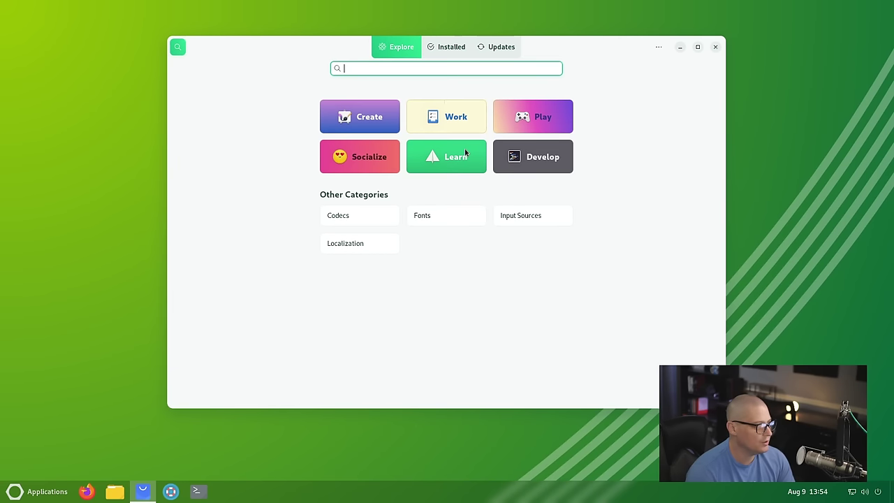
pyautogui.write('discord')
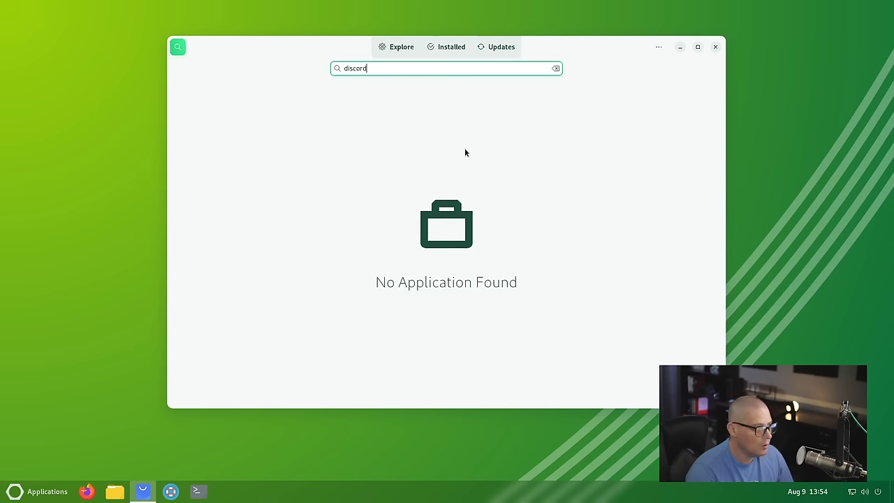
pyautogui.doubleClick(366, 68)
pyautogui.write('zoom')
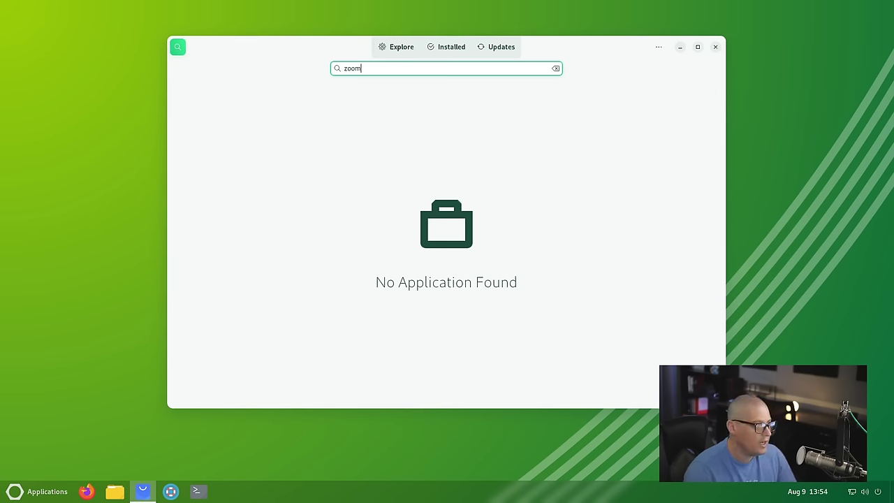
# Step: Review the Software Repositories list, clear the search, and close Software
pyautogui.click(659, 47)
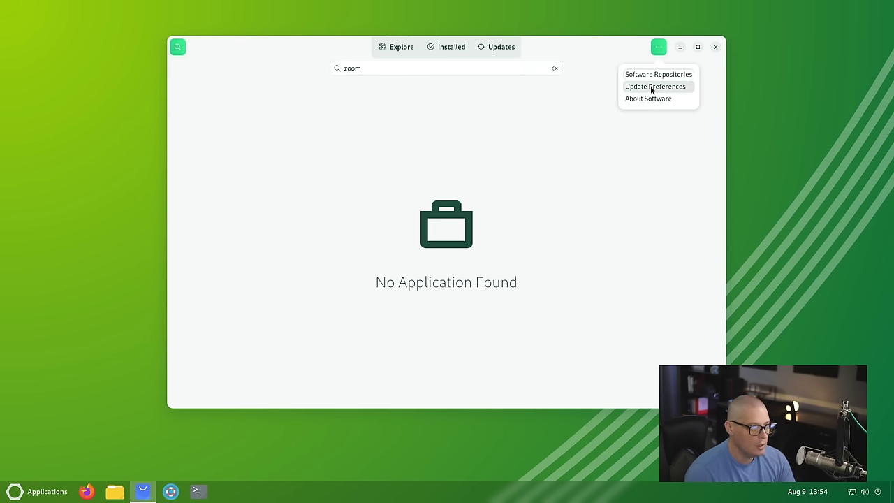
pyautogui.click(652, 75)
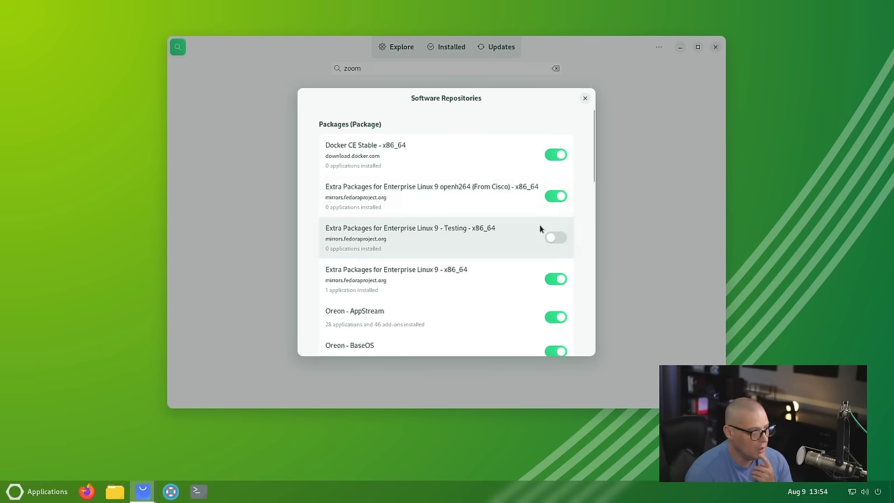
pyautogui.scroll(-10, 538, 224)
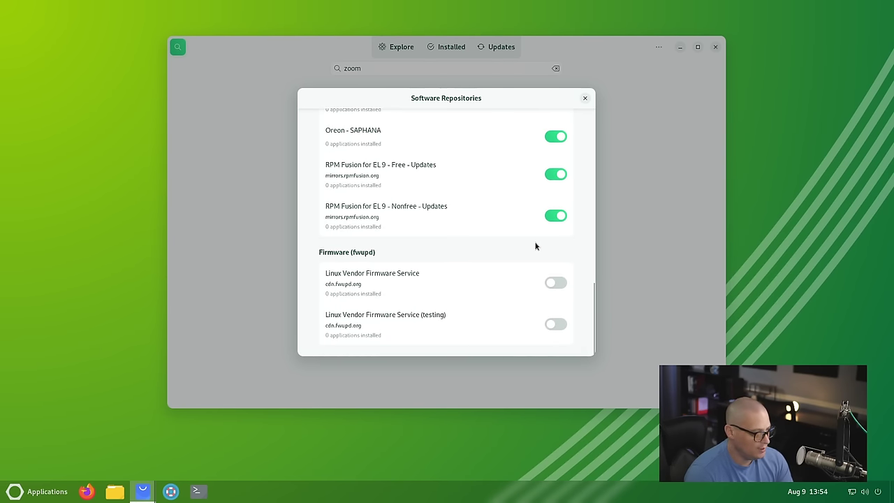
pyautogui.click(585, 98)
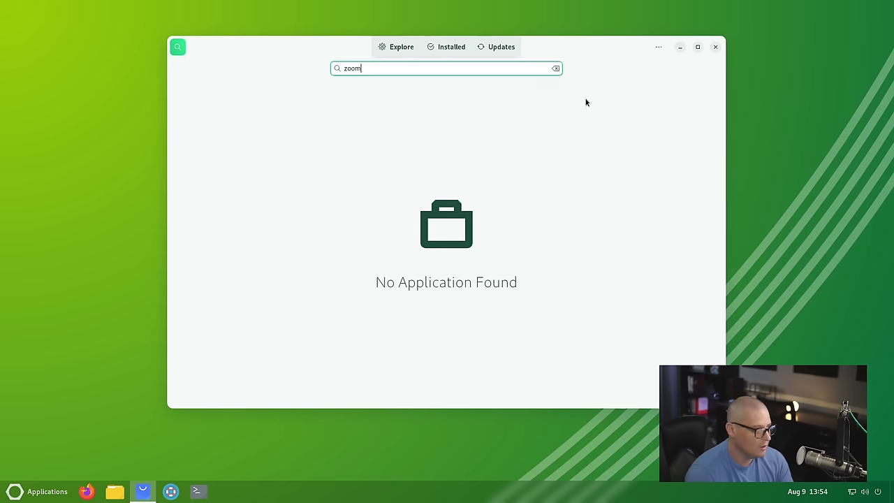
pyautogui.click(659, 47)
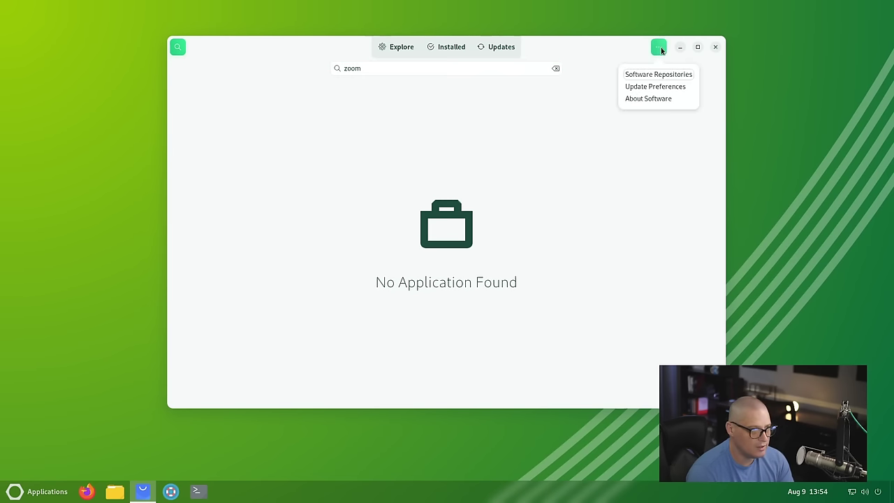
pyautogui.click(652, 87)
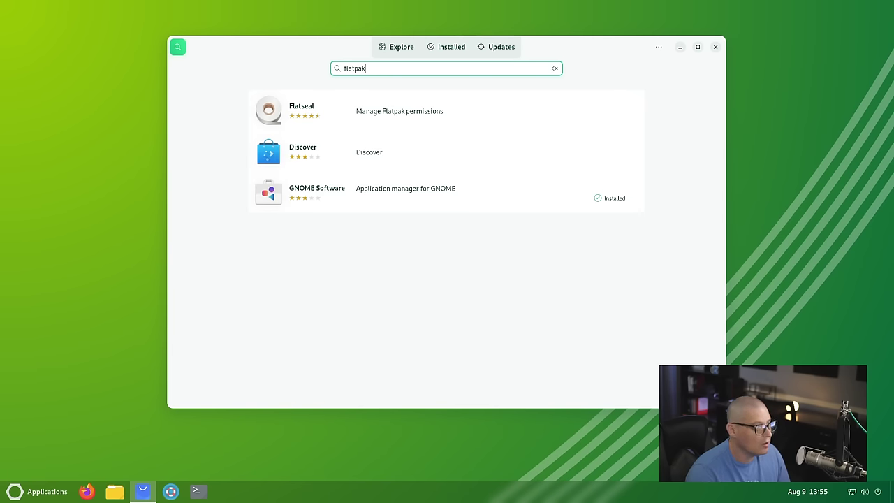
pyautogui.press('BackSpace')
pyautogui.press('BackSpace')
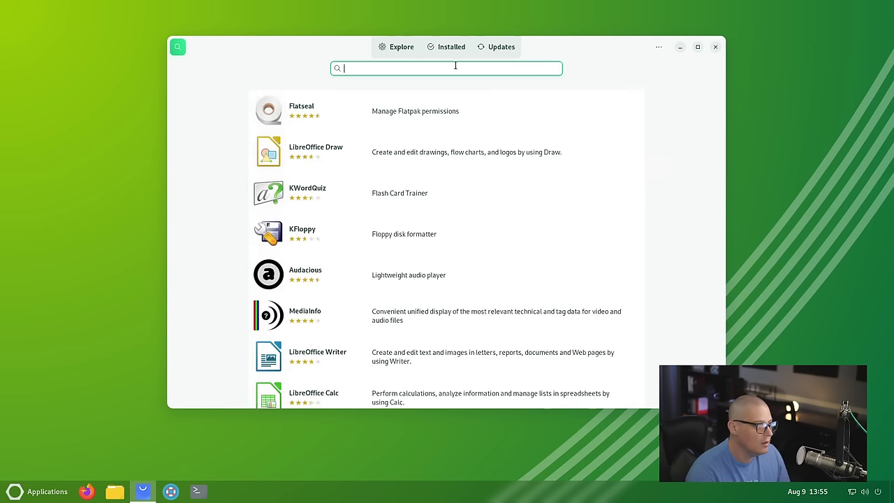
pyautogui.press('Escape')
pyautogui.click(715, 47)
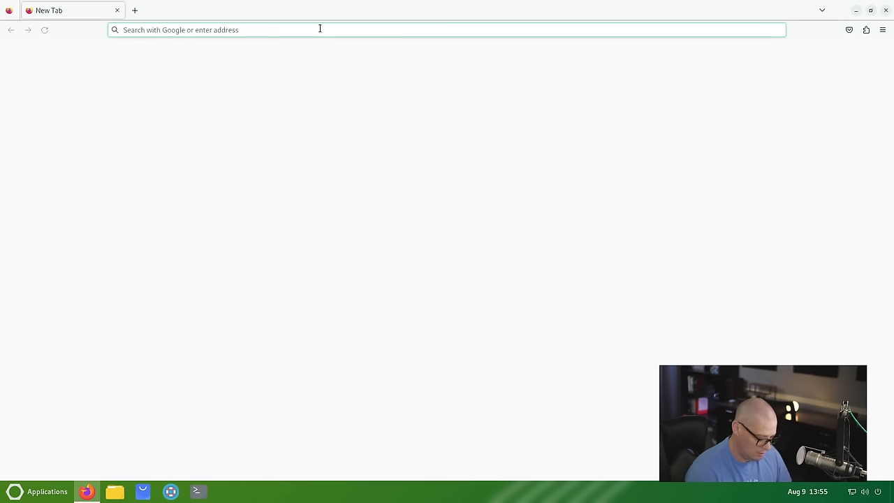
# Step: Load oreonproject.org, go to Help > Installing Applications, and scroll through the guide
pyautogui.write('oreonpro')
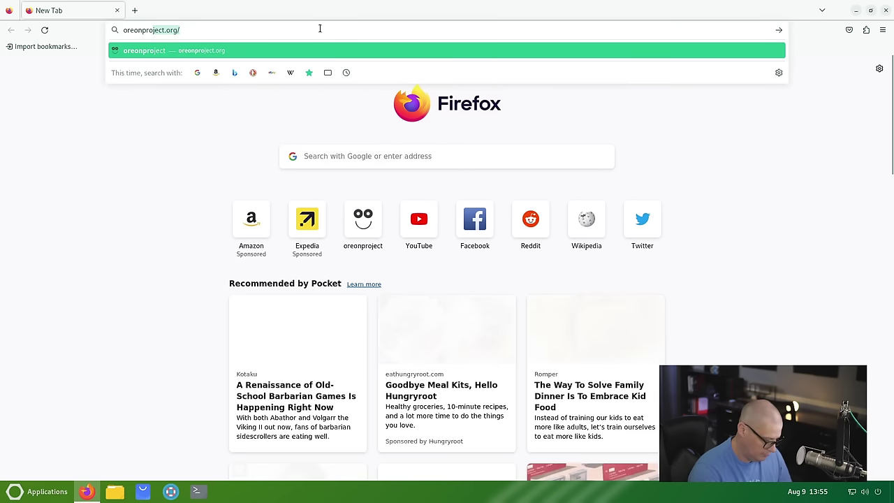
pyautogui.write('ject.org/')
pyautogui.press('Return')
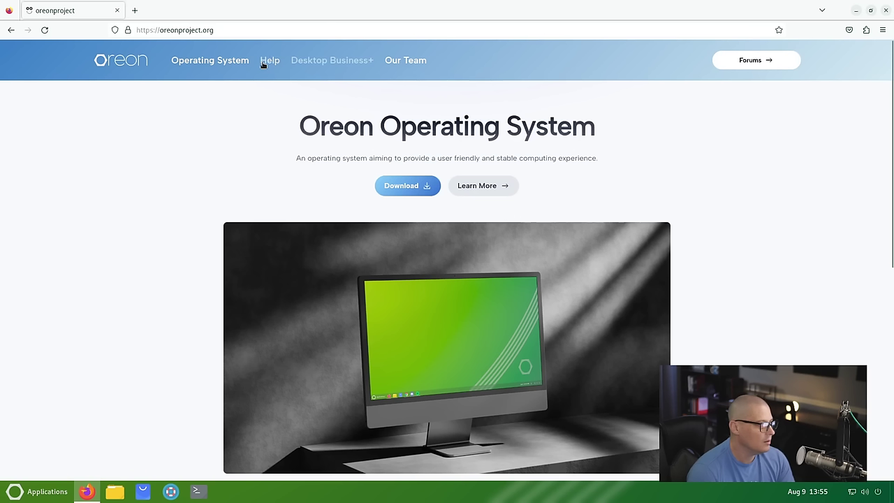
pyautogui.click(268, 61)
pyautogui.click(444, 296)
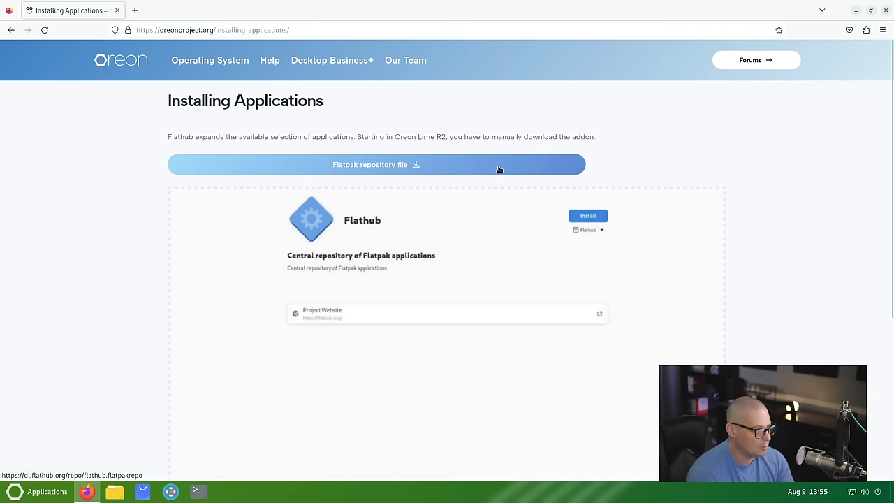
pyautogui.scroll(-3, 612, 183)
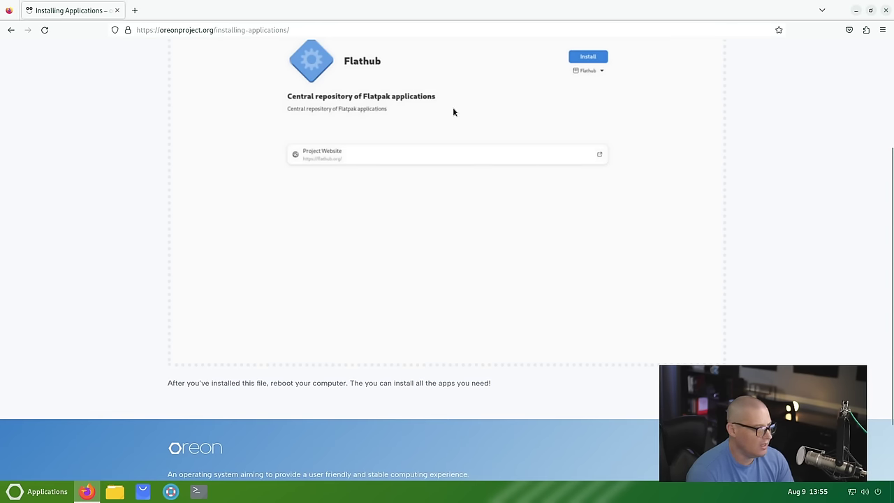
pyautogui.scroll(2, 452, 140)
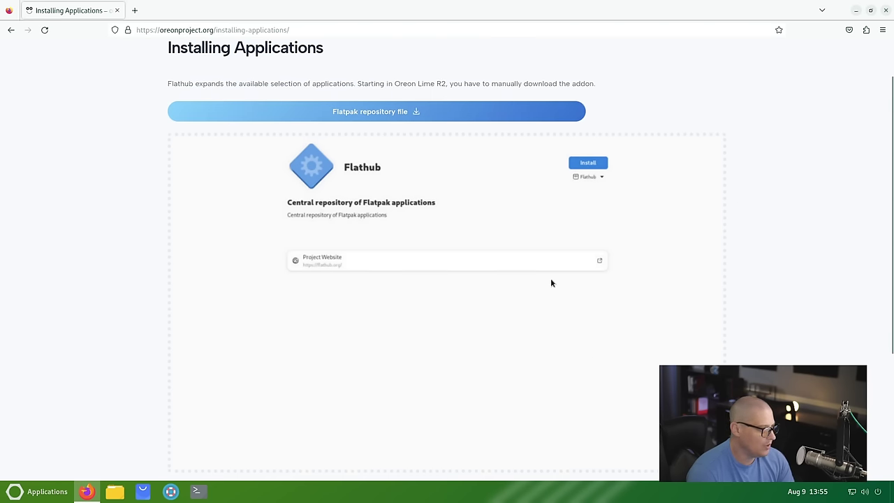
pyautogui.scroll(-2, 522, 262)
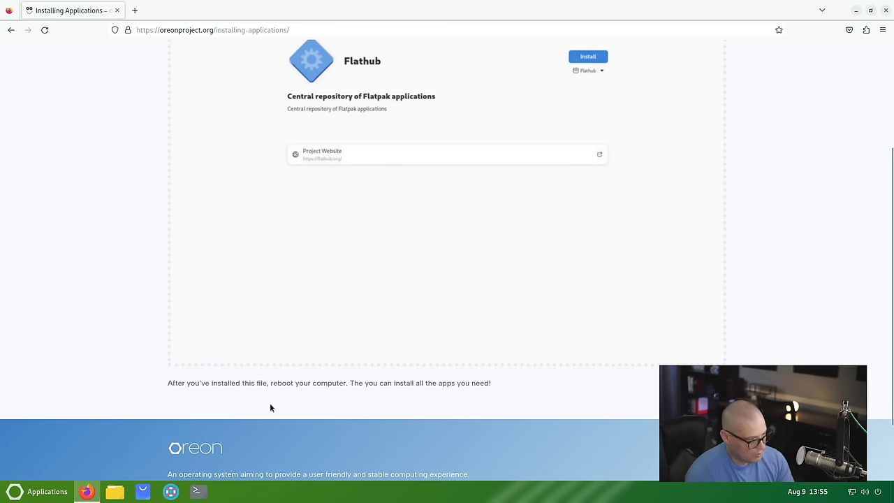
pyautogui.scroll(3, 355, 412)
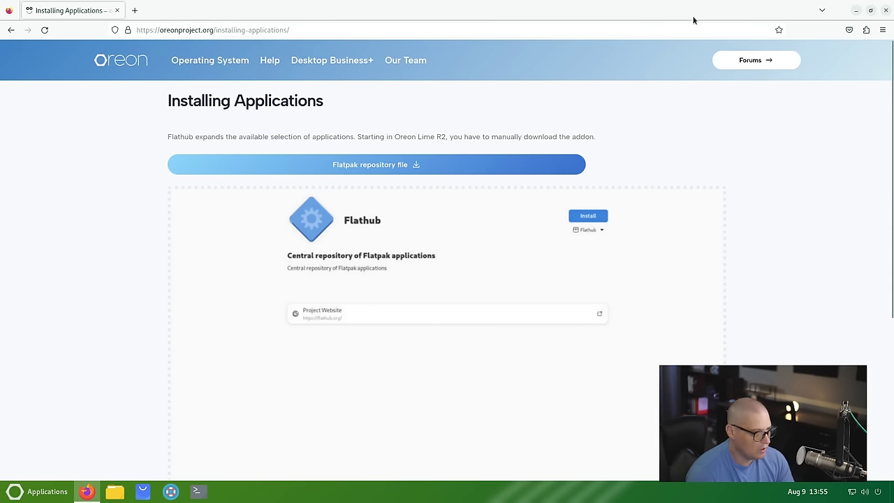
# Step: Close Firefox and open the Downloads folder in Files
pyautogui.click(885, 10)
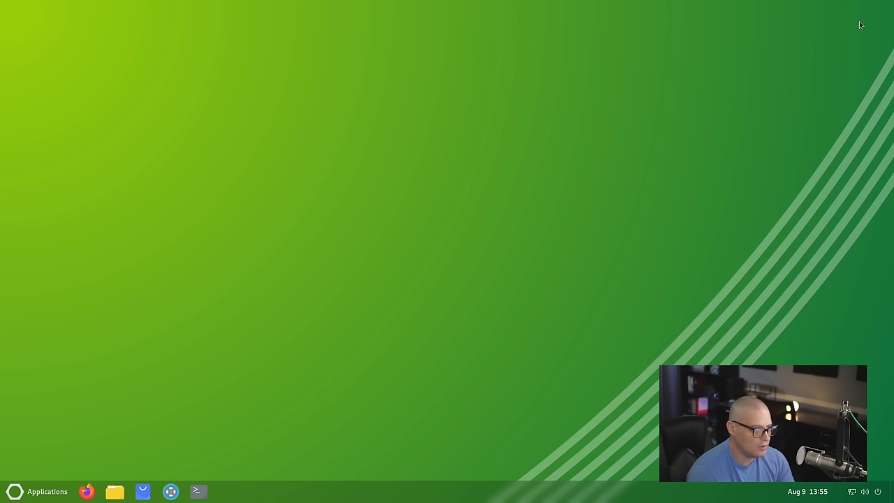
pyautogui.click(112, 492)
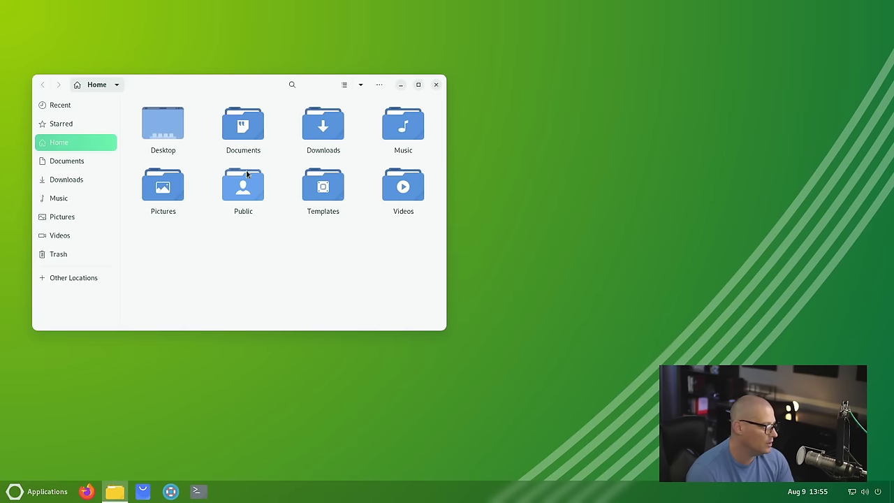
pyautogui.doubleClick(301, 126)
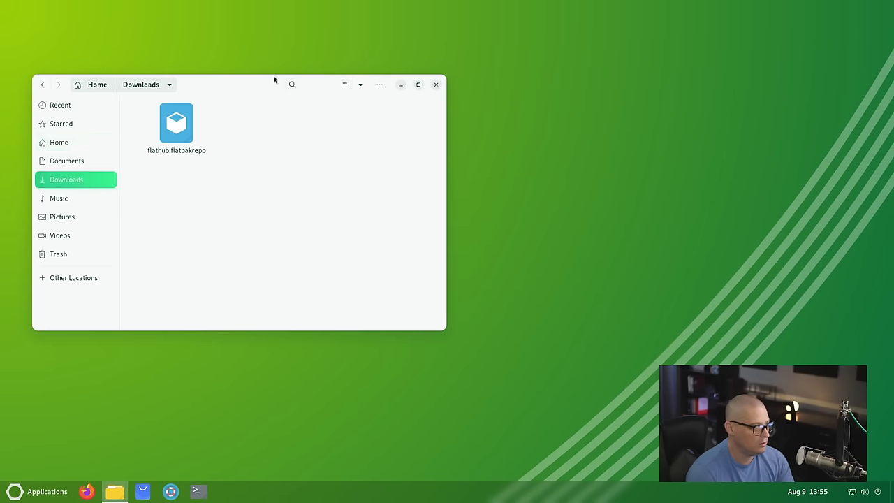
pyautogui.moveTo(273, 75); pyautogui.dragTo(489, 66)
# Step: Install the Flathub repository from flathub.flatpakrepo with the admin password, then close Software and Files
pyautogui.doubleClick(400, 117)
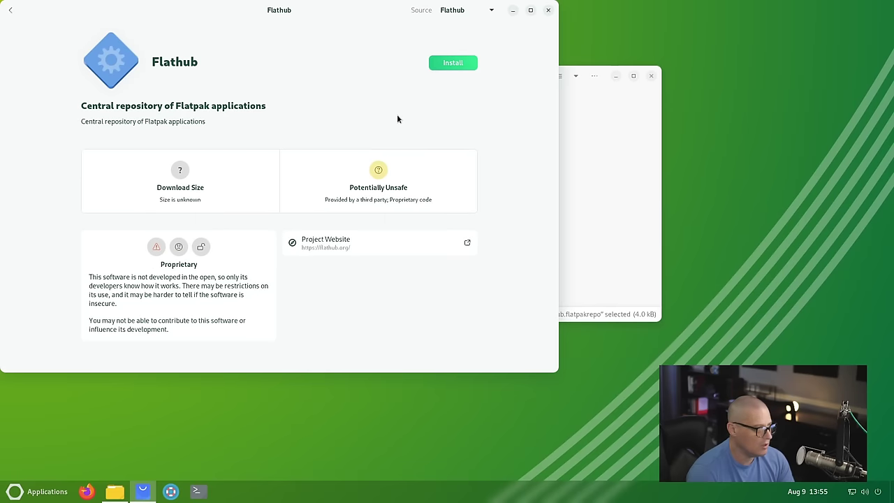
pyautogui.click(454, 64)
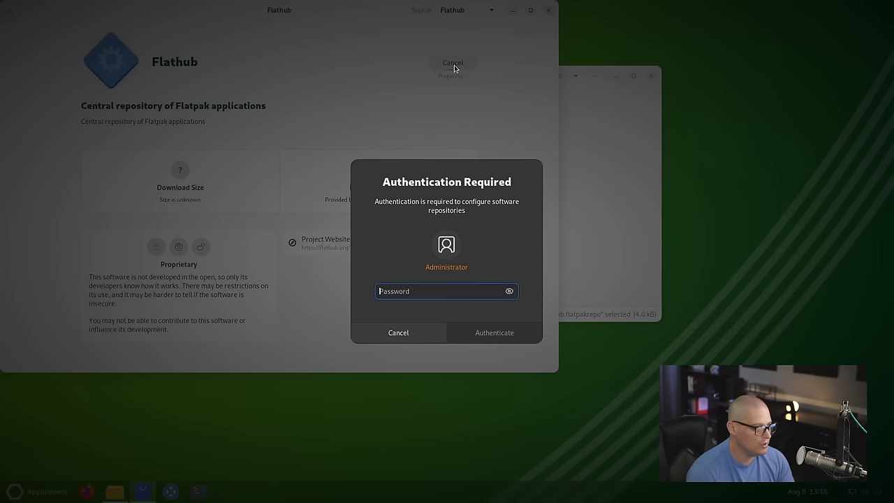
pyautogui.write('*******')
pyautogui.press('Return')
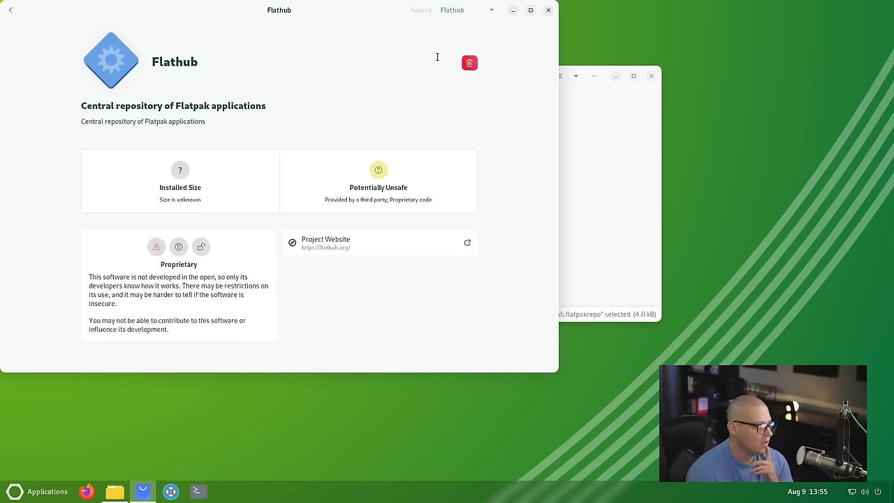
pyautogui.click(549, 10)
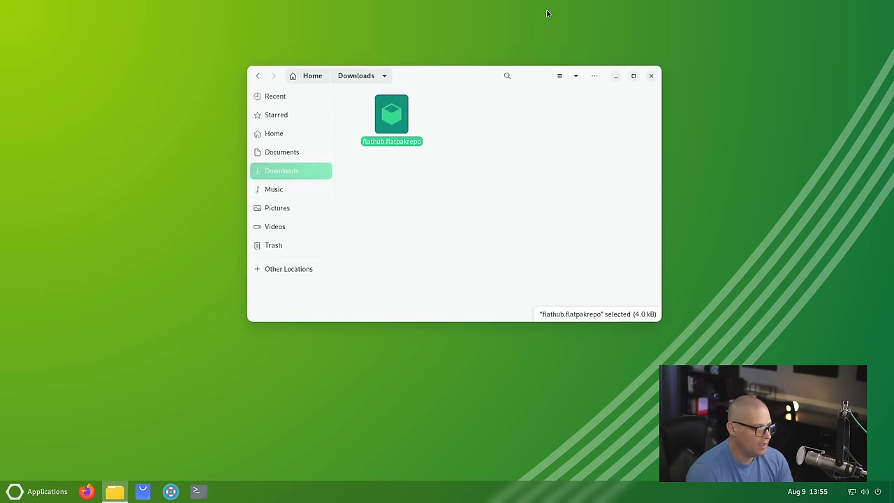
pyautogui.click(651, 76)
pyautogui.click(882, 495)
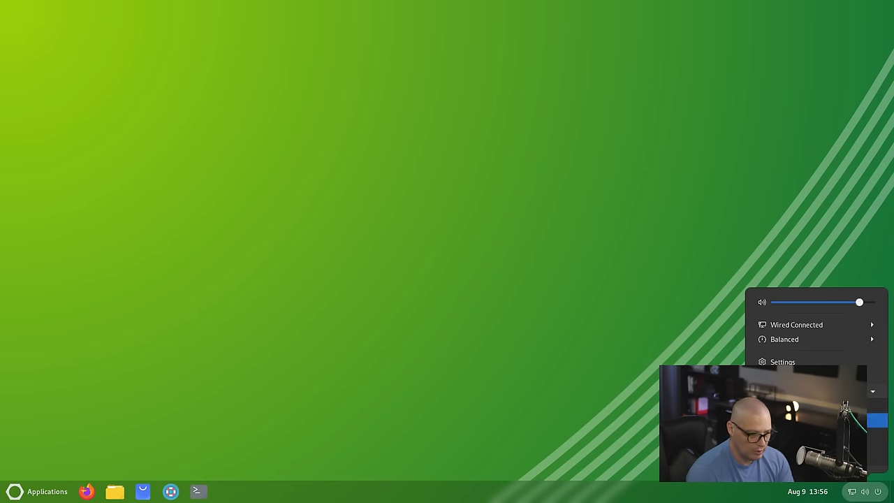
# Step: Restart the system, then open Software and search for 'discor'
pyautogui.click(877, 419)
pyautogui.click(515, 285)
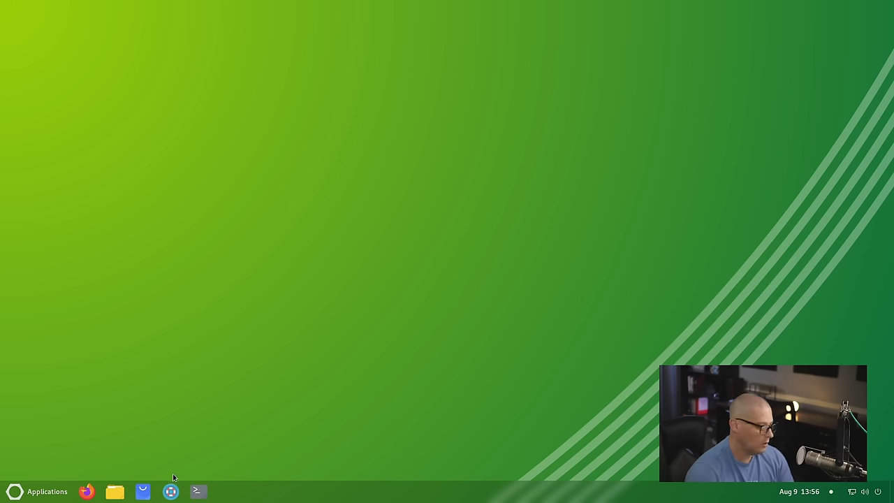
pyautogui.click(139, 492)
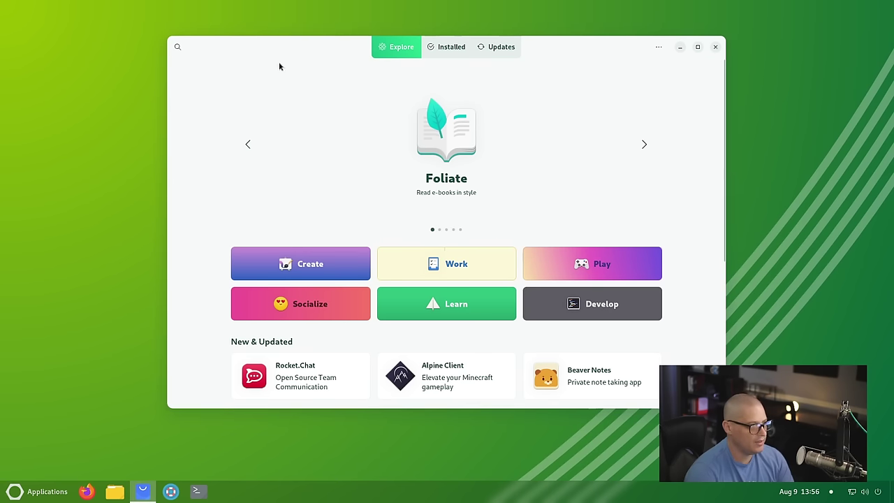
pyautogui.click(178, 47)
pyautogui.write('discord')
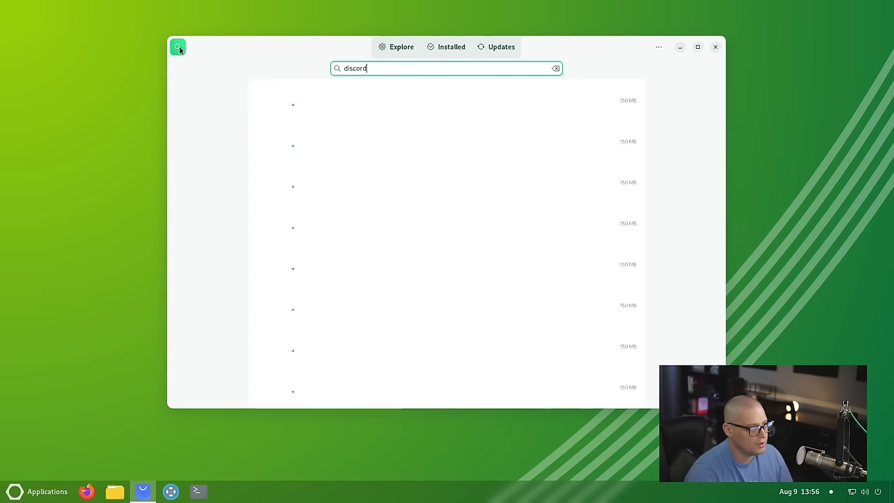
# Step: Open Discord, start and cancel its install, check its Flathub source, and close Software
pyautogui.click(412, 107)
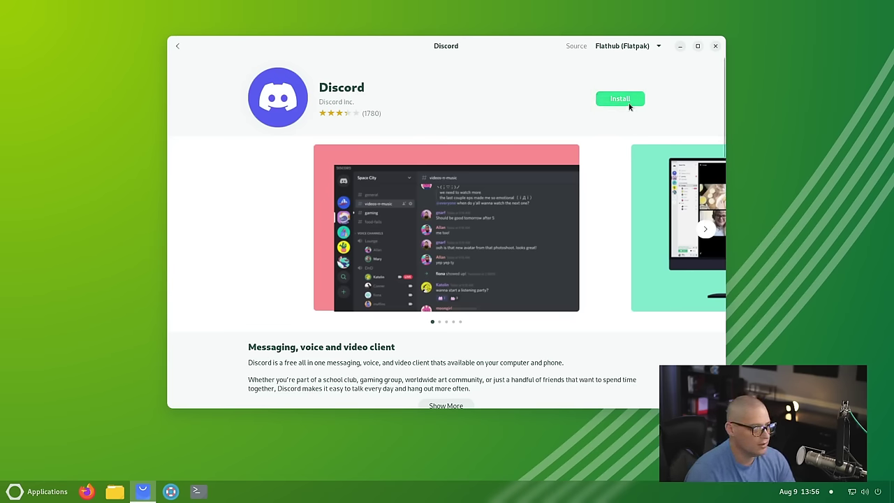
pyautogui.click(629, 103)
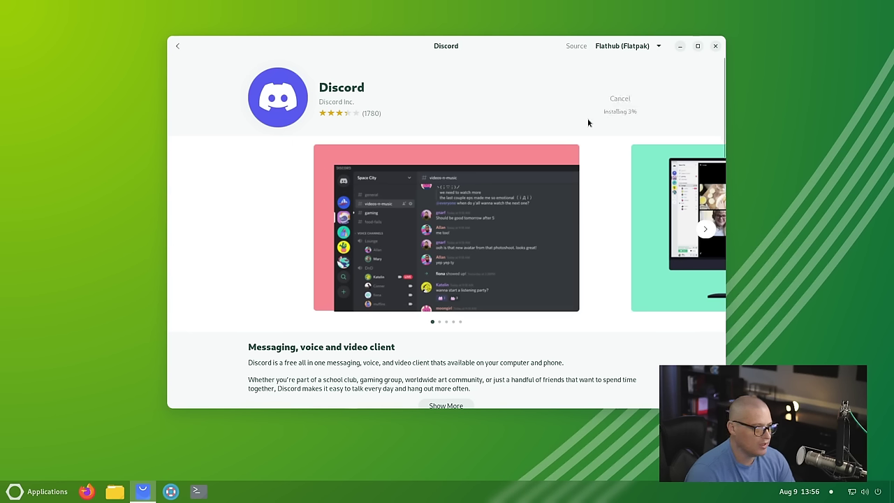
pyautogui.click(618, 99)
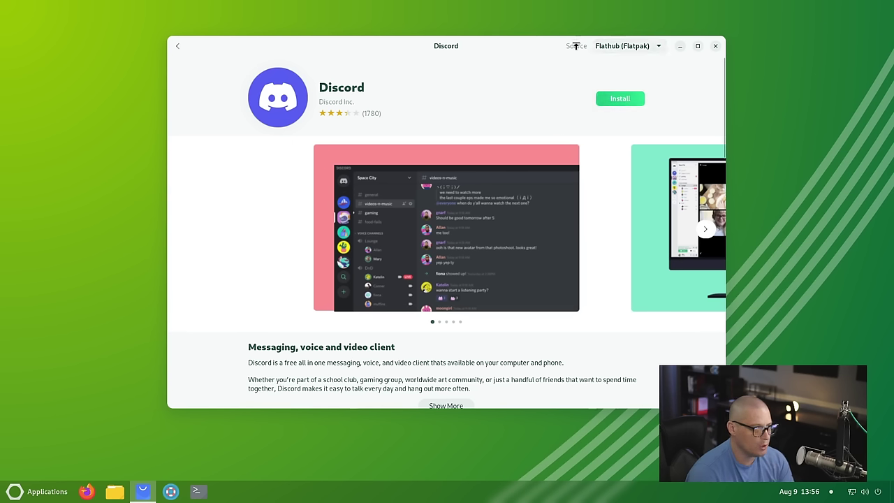
pyautogui.click(651, 47)
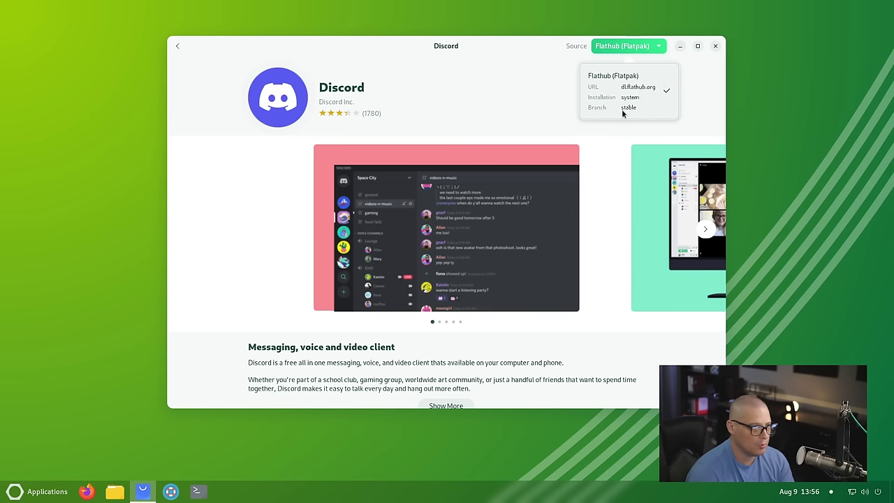
pyautogui.click(710, 87)
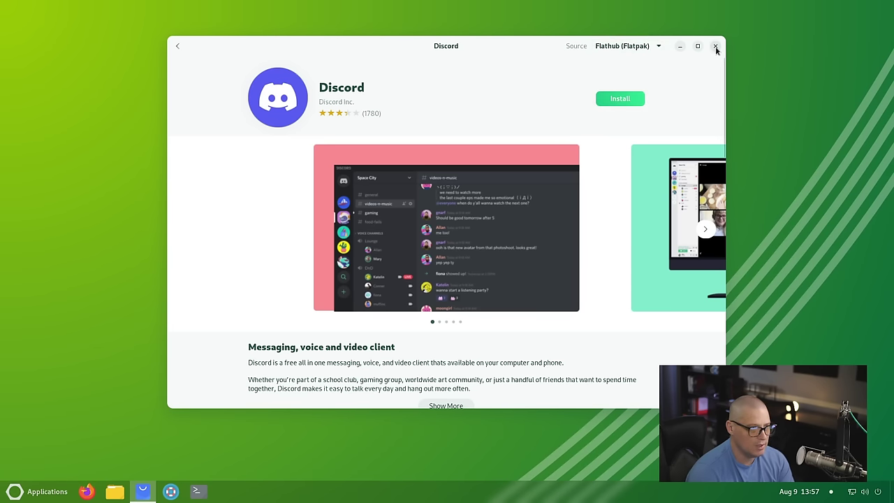
pyautogui.click(716, 46)
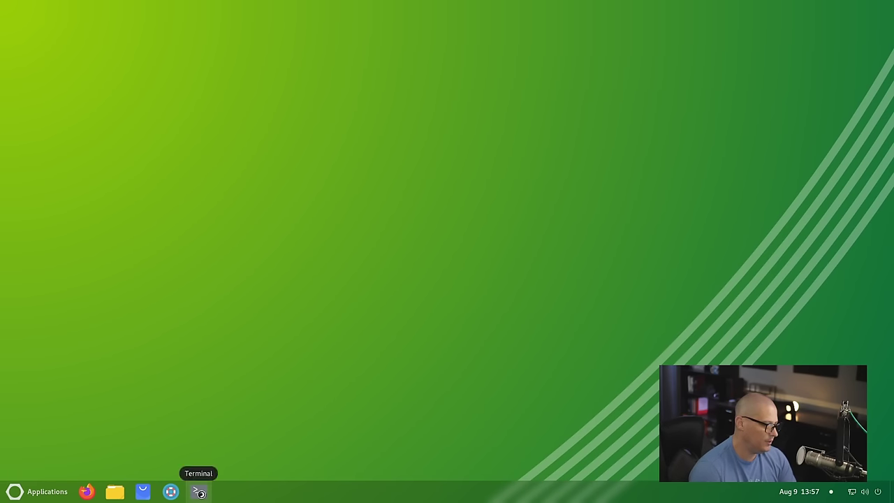
# Step: Open a full-screen terminal with larger text and run 'dnf list installed'
pyautogui.click(198, 492)
pyautogui.doubleClick(316, 29)
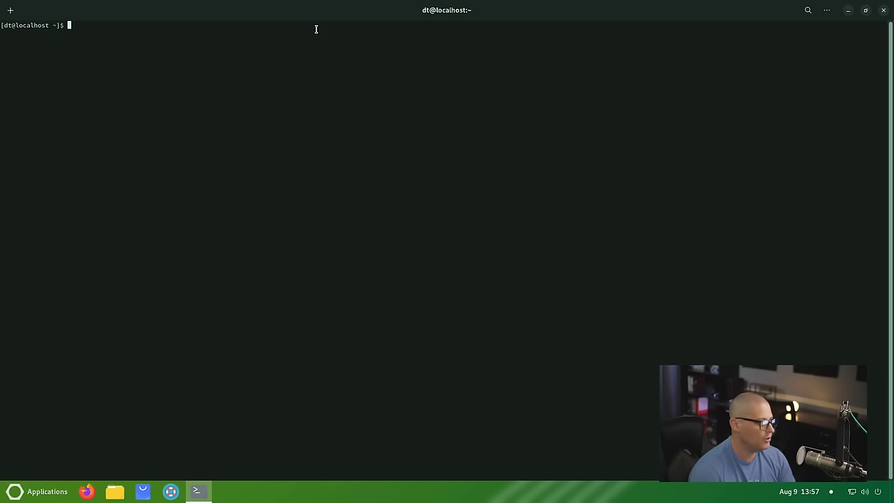
pyautogui.hotkey('ctrl', '+')
pyautogui.hotkey('ctrl', '+')
pyautogui.hotkey('ctrl', '+')
pyautogui.hotkey('ctrl', '+')
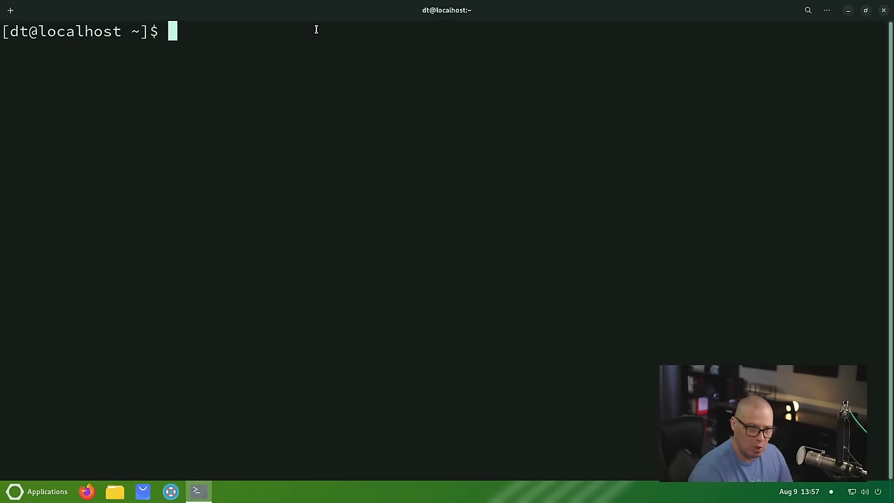
pyautogui.write('dnf li')
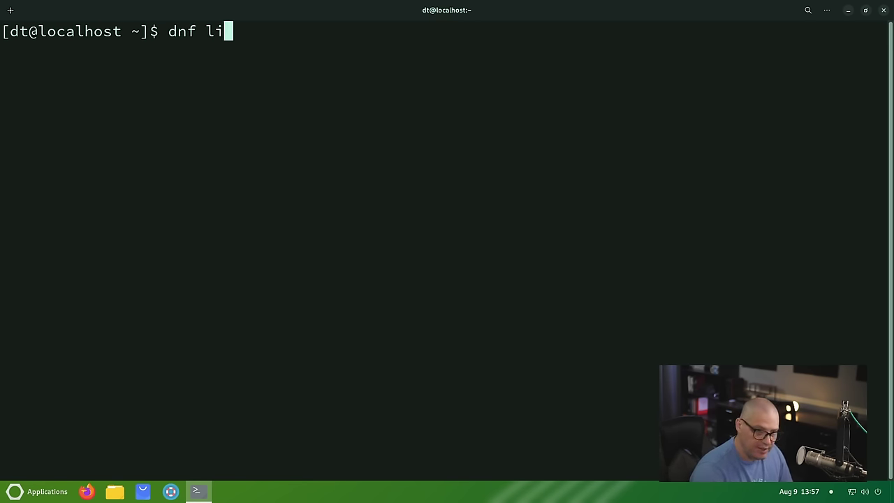
pyautogui.write('st installed')
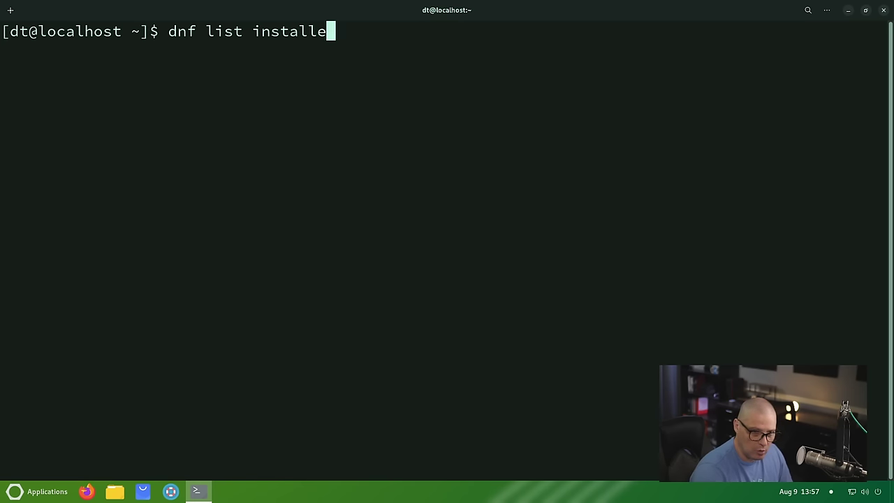
pyautogui.press('Return')
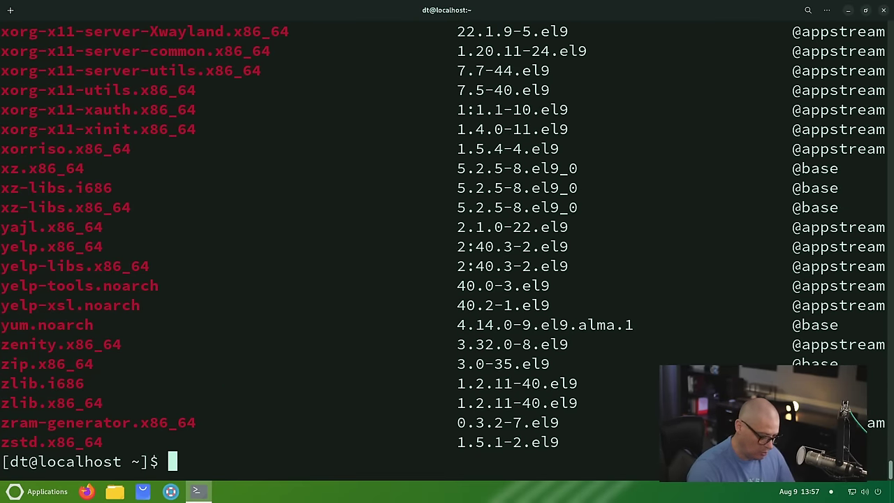
# Step: Count installed packages with 'dnf list installed | wc -l' (1702), then run 'flatpak list'
pyautogui.press('Up')
pyautogui.write('|')
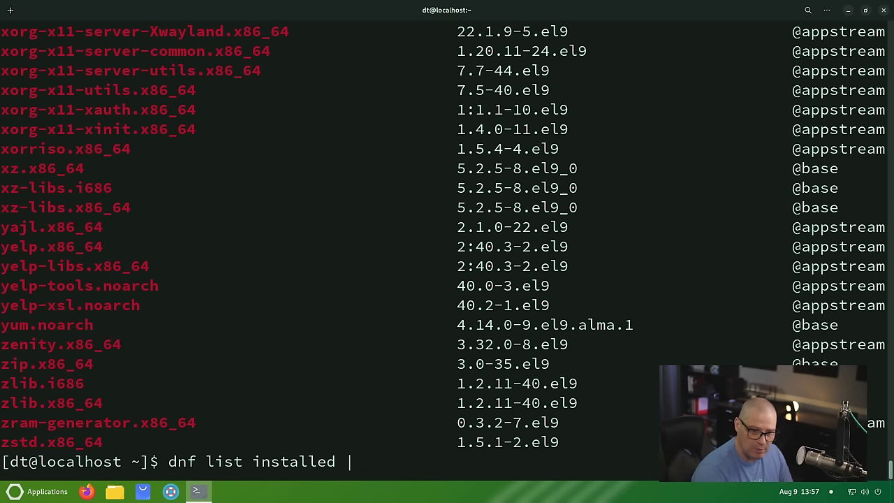
pyautogui.write(' wc -')
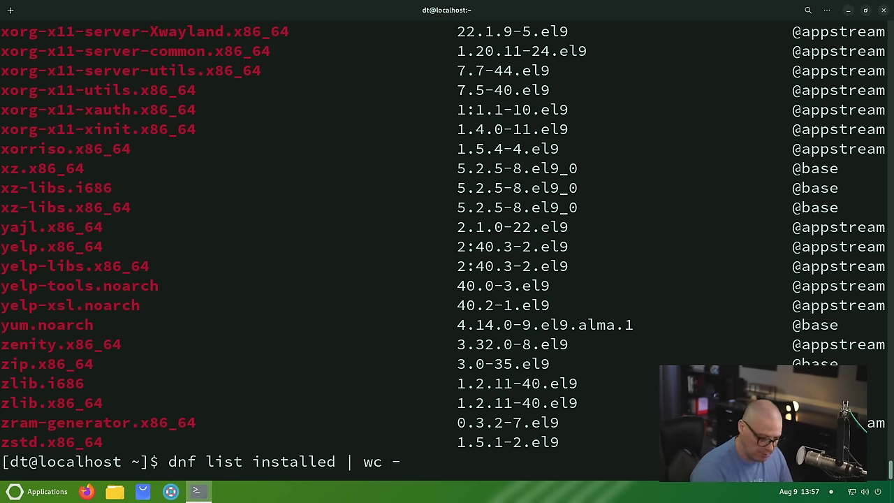
pyautogui.write('l')
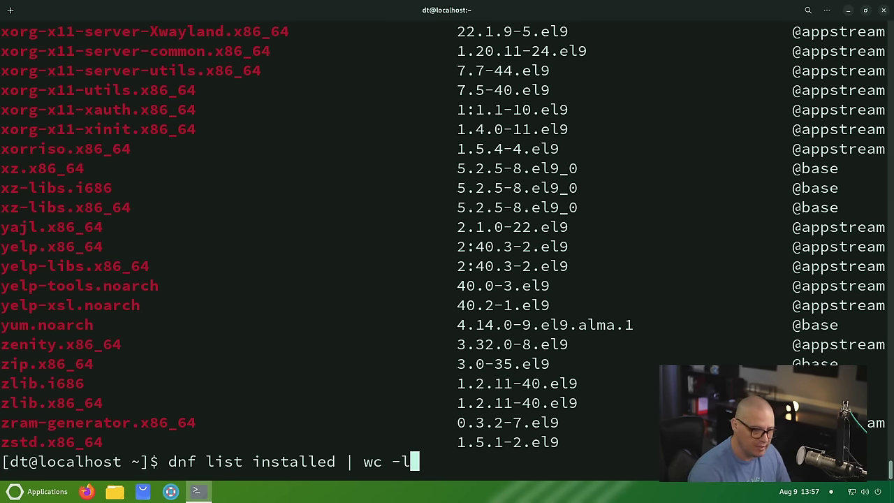
pyautogui.press('Return')
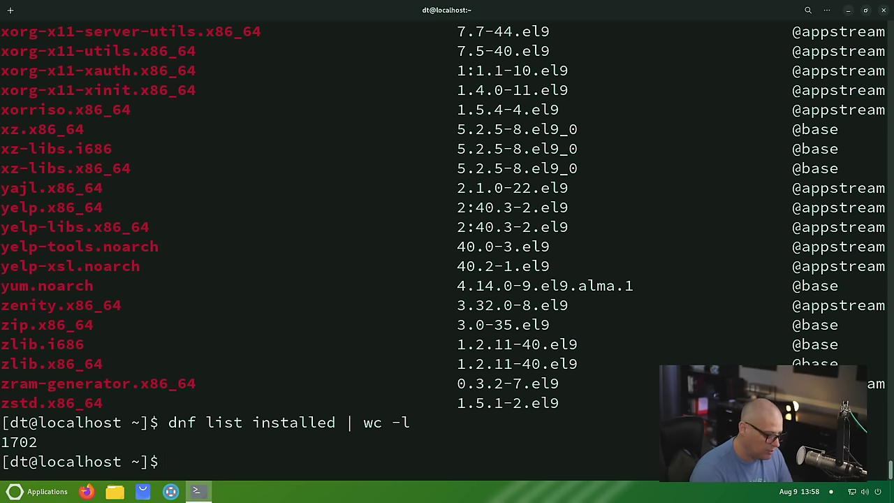
pyautogui.write('flatpak list')
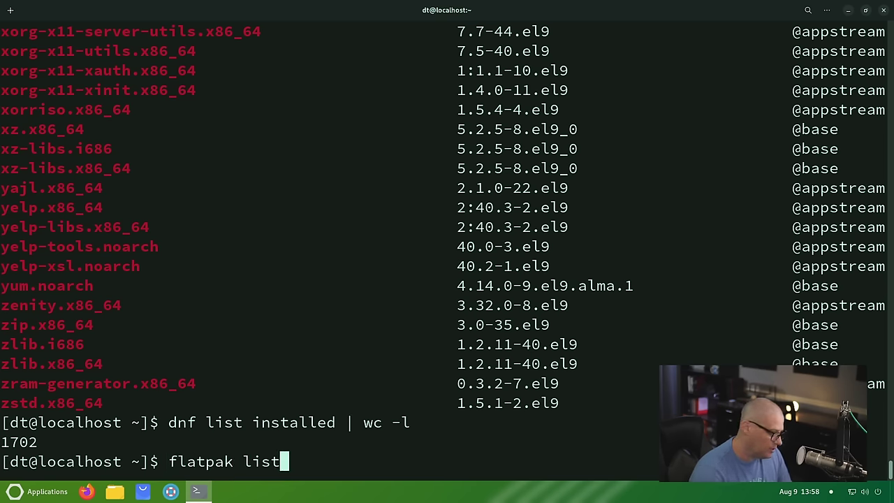
pyautogui.press('Return')
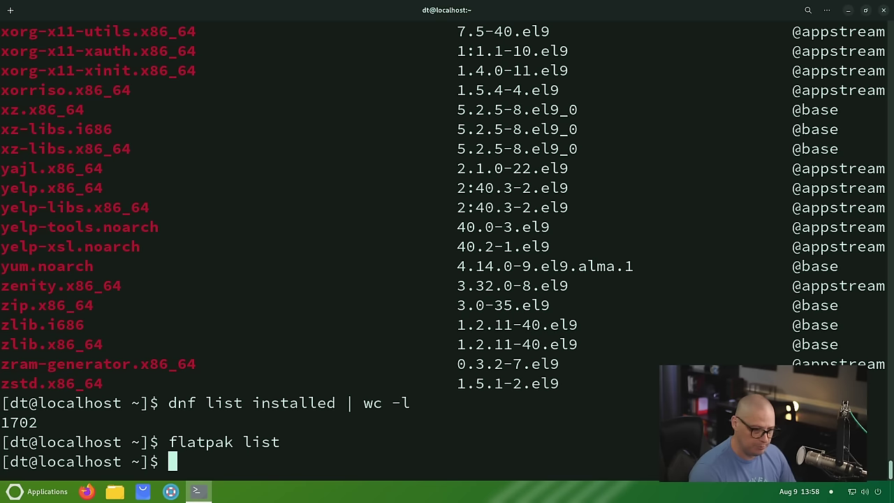
# Step: Run 'uname -r' (5.14.0-427.28.1.el9_4.x86_64) and 'whereis pipewire', highlighting /usr/bin/pipewire
pyautogui.write('uname -r')
pyautogui.press('Return')
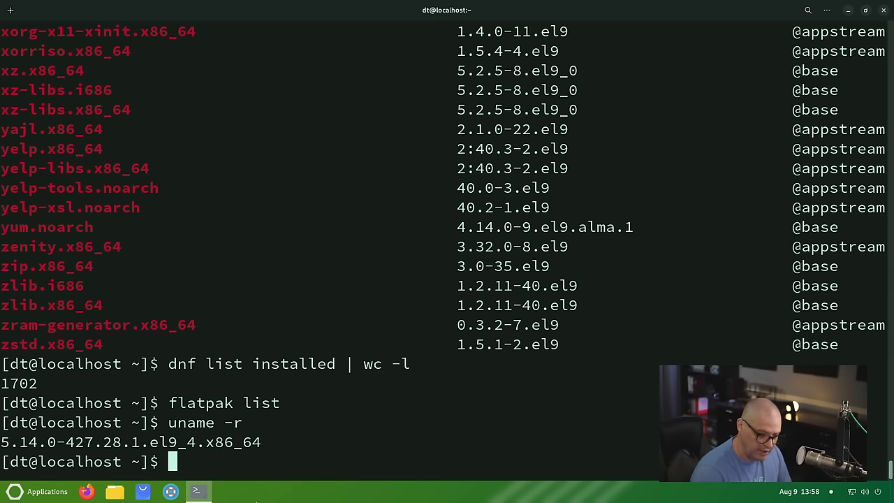
pyautogui.write('whereis pipewire')
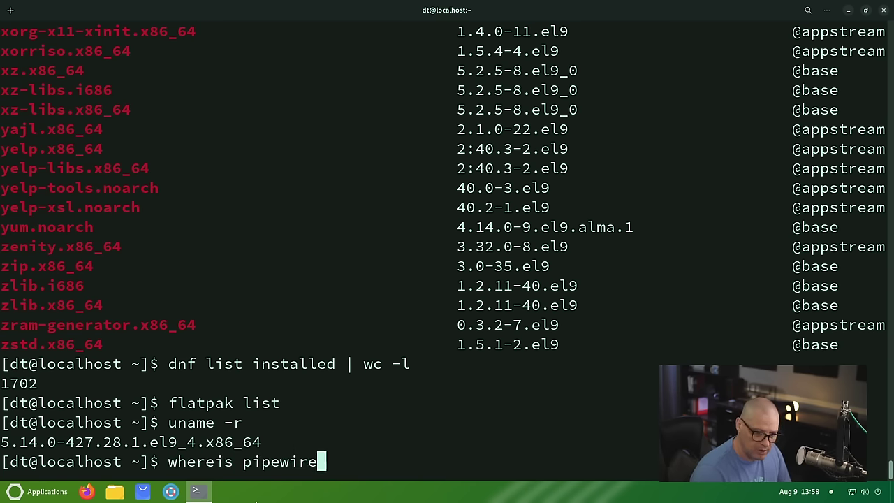
pyautogui.press('Return')
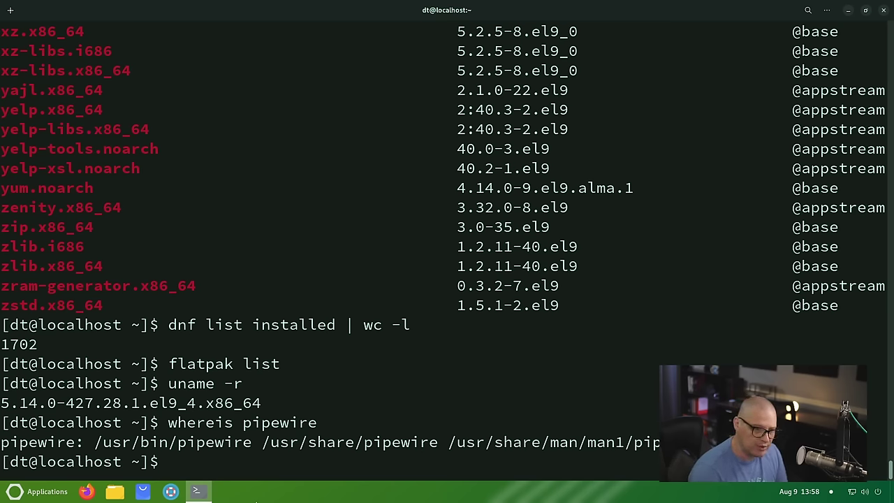
pyautogui.moveTo(102, 442); pyautogui.dragTo(252, 442)
pyautogui.click(226, 471)
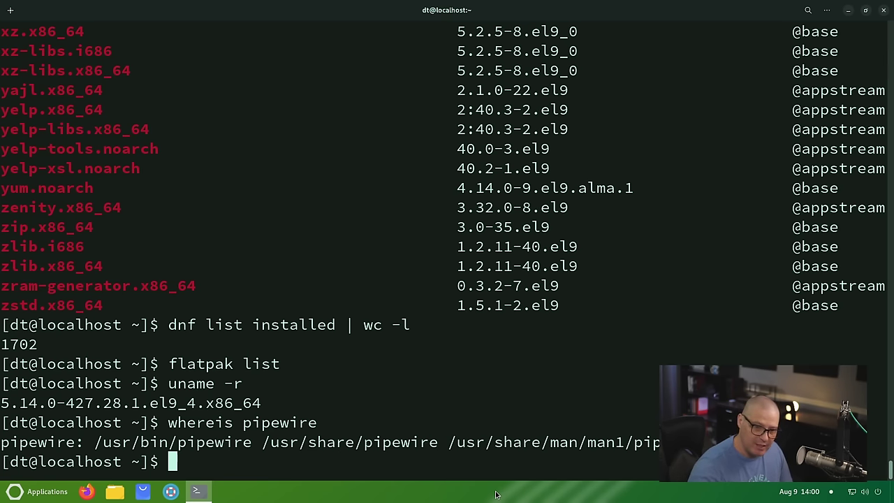
# Step: Run 'lsblk -f', highlight vda1's xfs filesystem, and close the terminal
pyautogui.write('lsblk')
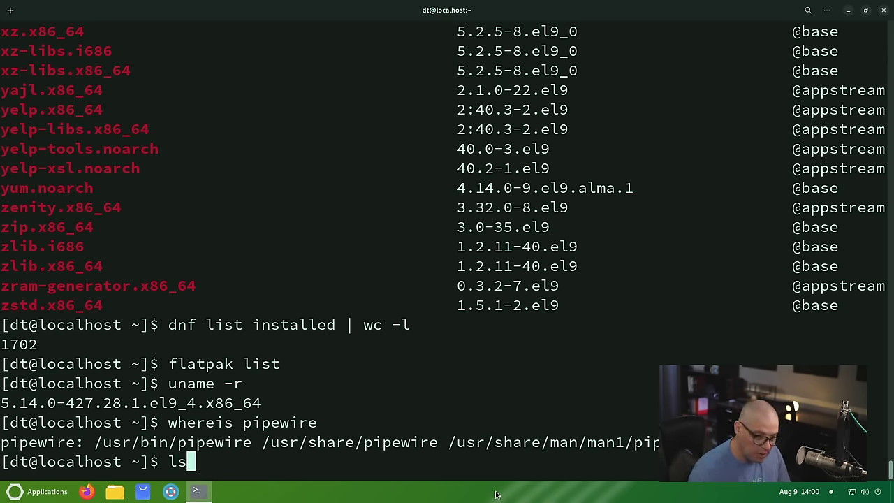
pyautogui.write(' -f')
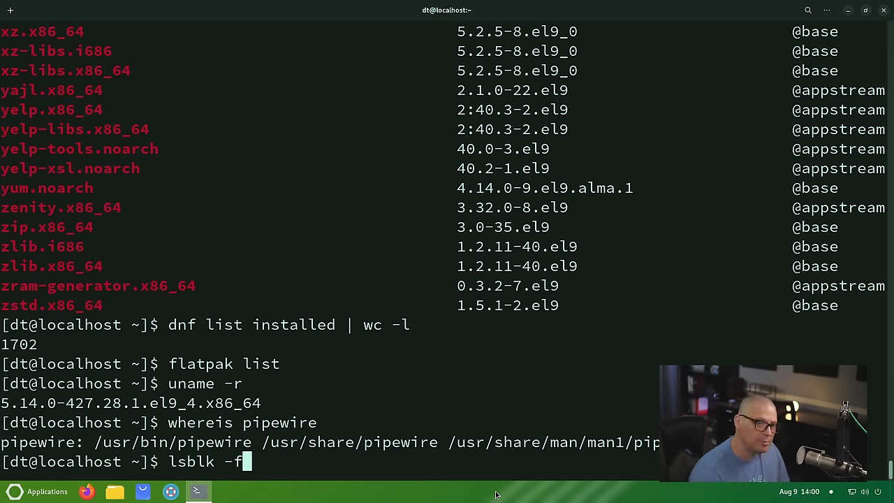
pyautogui.press('Return')
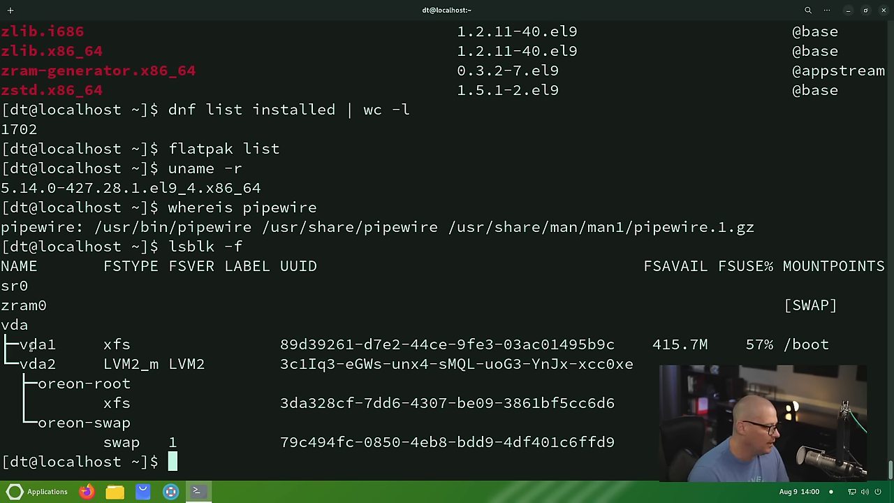
pyautogui.doubleClick(116, 345)
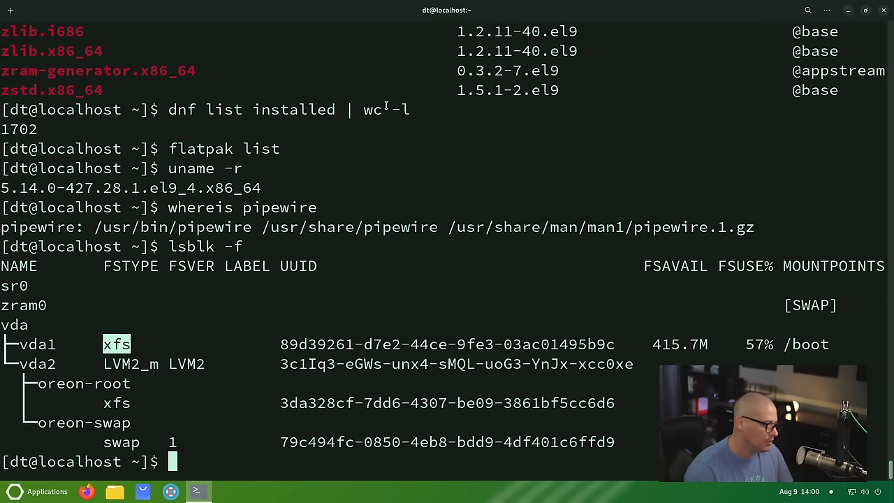
pyautogui.click(883, 10)
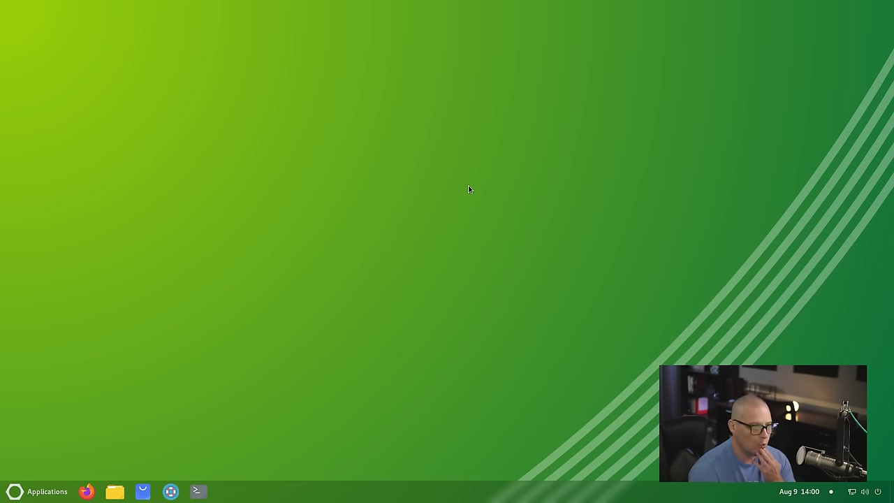
pyautogui.rightClick(437, 141)
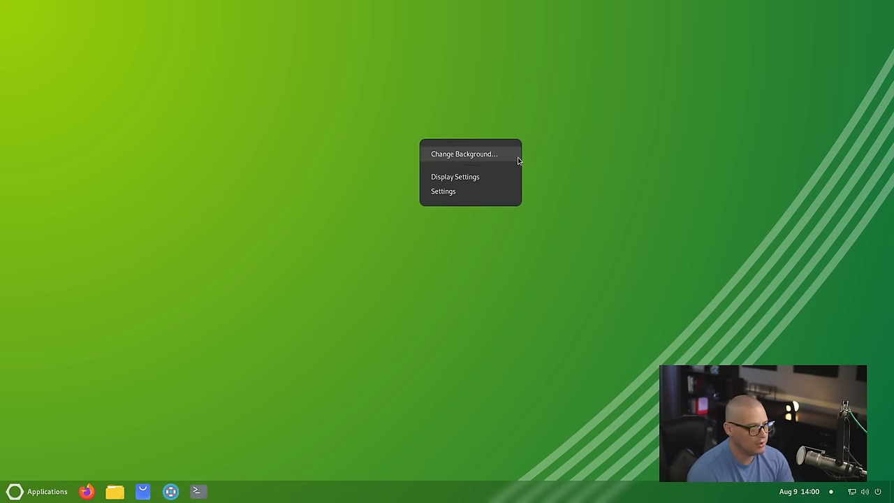
pyautogui.click(492, 154)
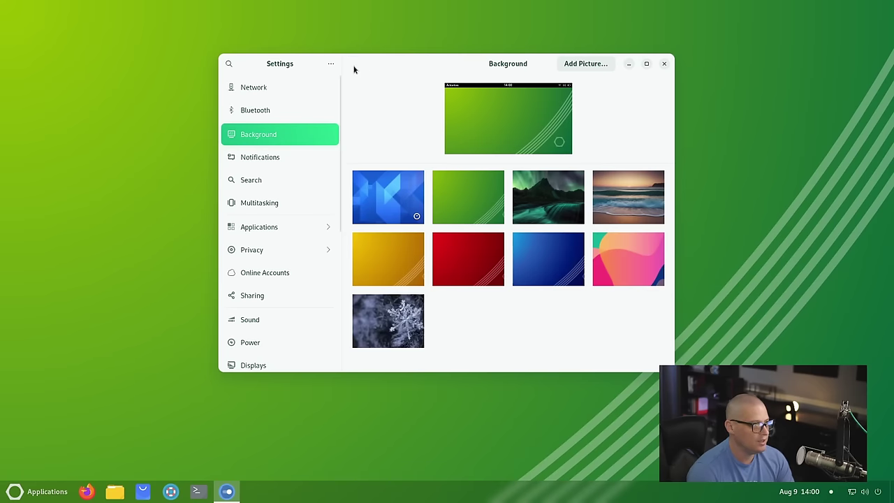
pyautogui.moveTo(382, 63); pyautogui.dragTo(573, 30)
pyautogui.scroll(-1, 767, 236)
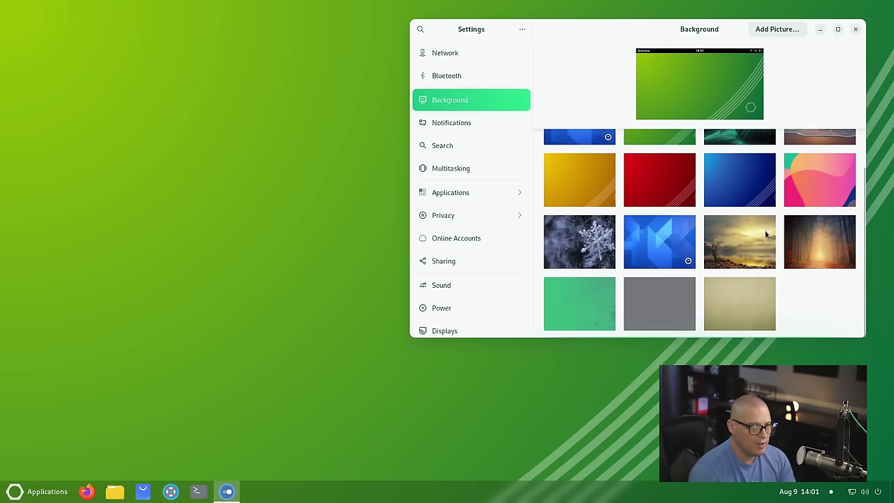
pyautogui.scroll(1, 753, 264)
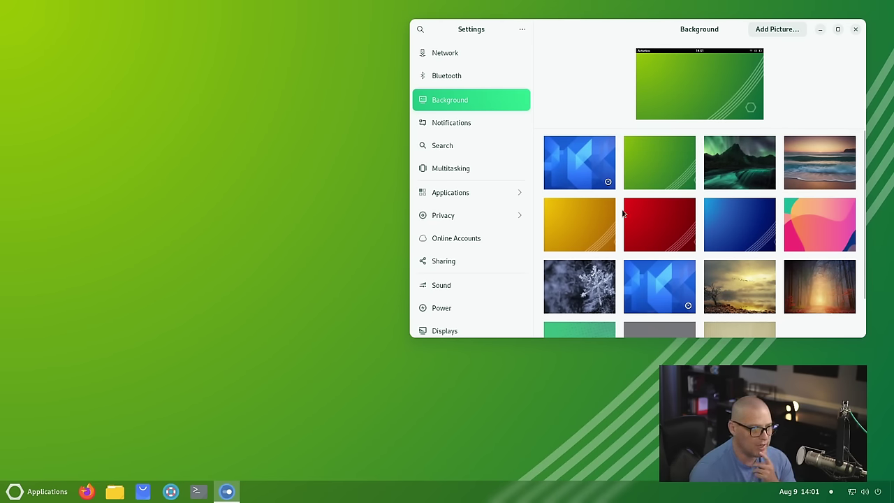
pyautogui.click(600, 229)
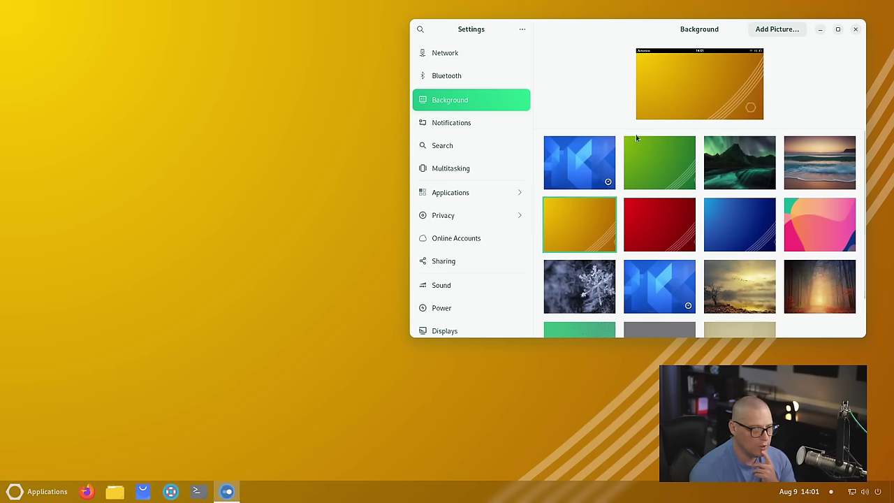
pyautogui.moveTo(629, 38); pyautogui.dragTo(314, 50)
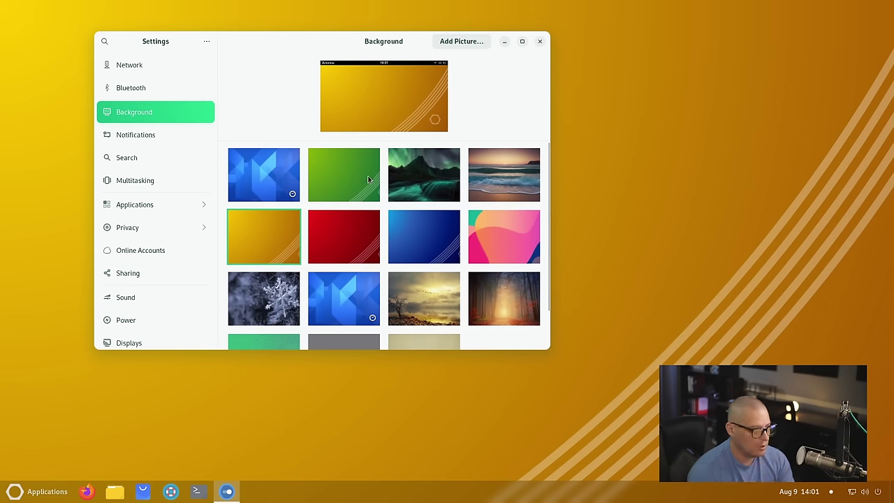
pyautogui.click(361, 246)
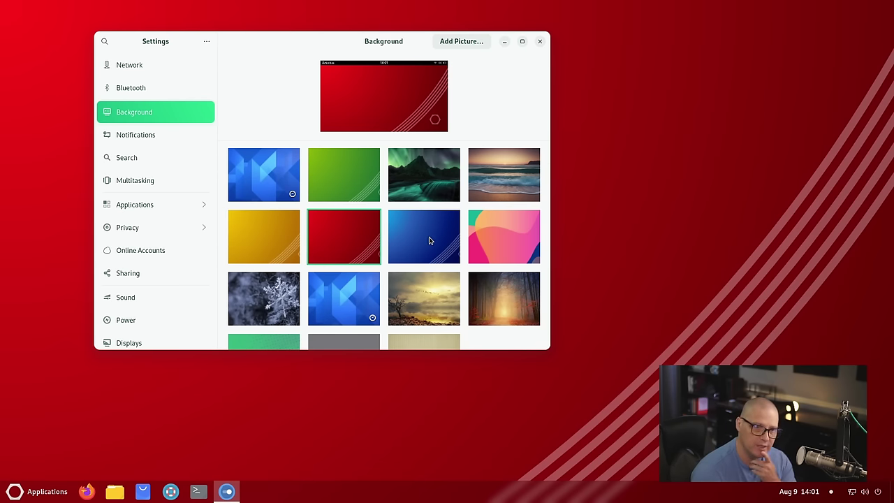
pyautogui.click(429, 239)
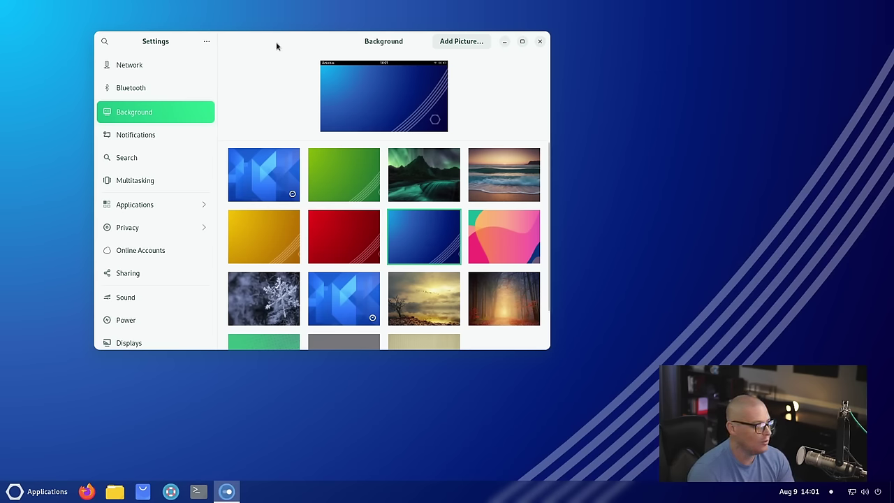
pyautogui.moveTo(276, 44); pyautogui.dragTo(393, 40)
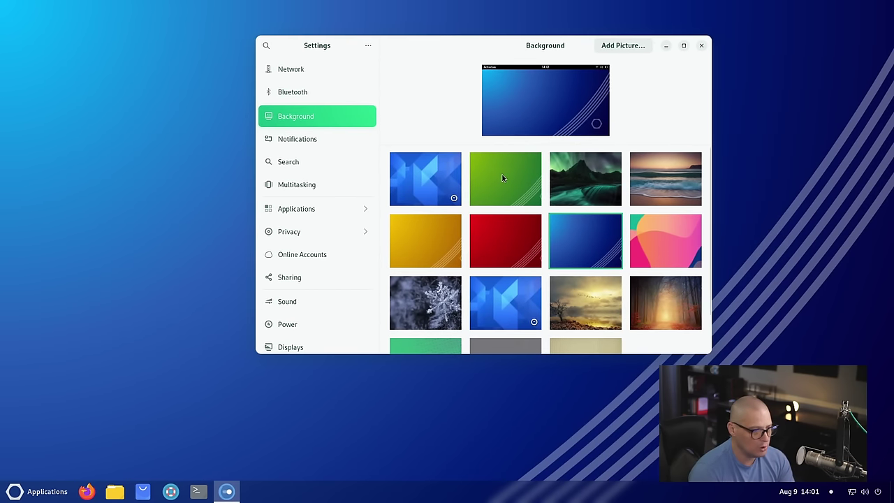
pyautogui.scroll(-2, 501, 178)
pyautogui.click(584, 263)
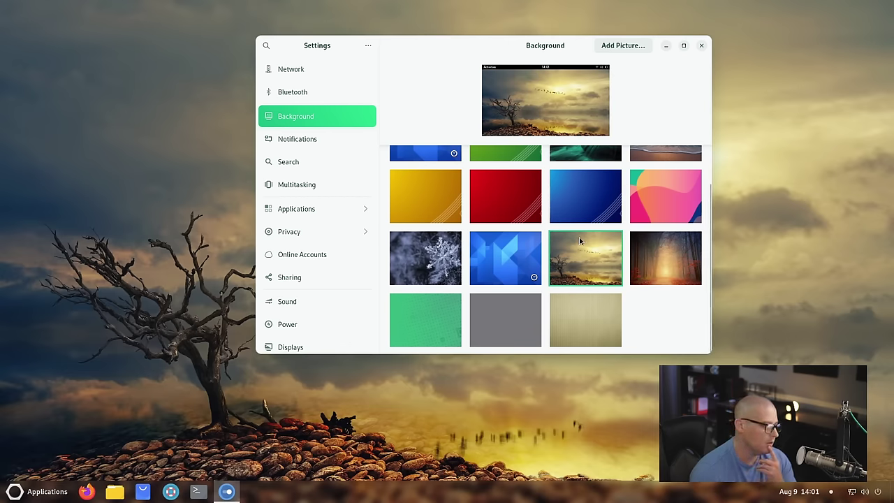
pyautogui.click(447, 271)
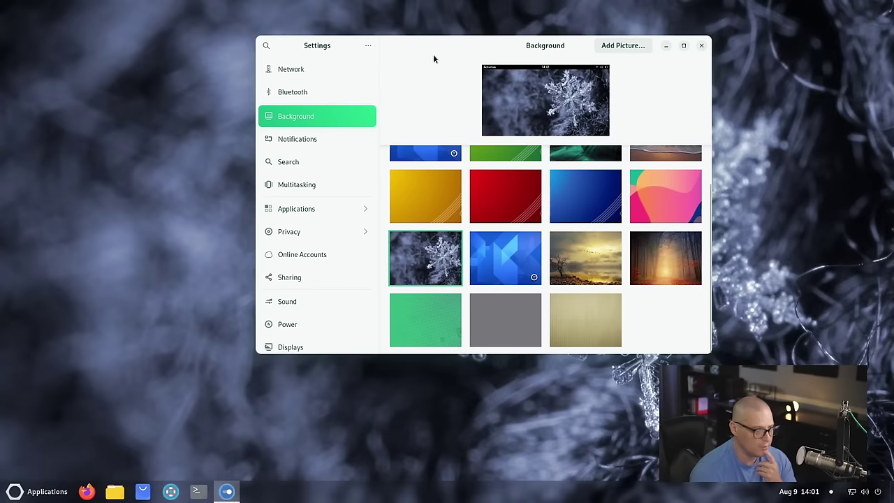
pyautogui.moveTo(471, 47); pyautogui.dragTo(439, 90)
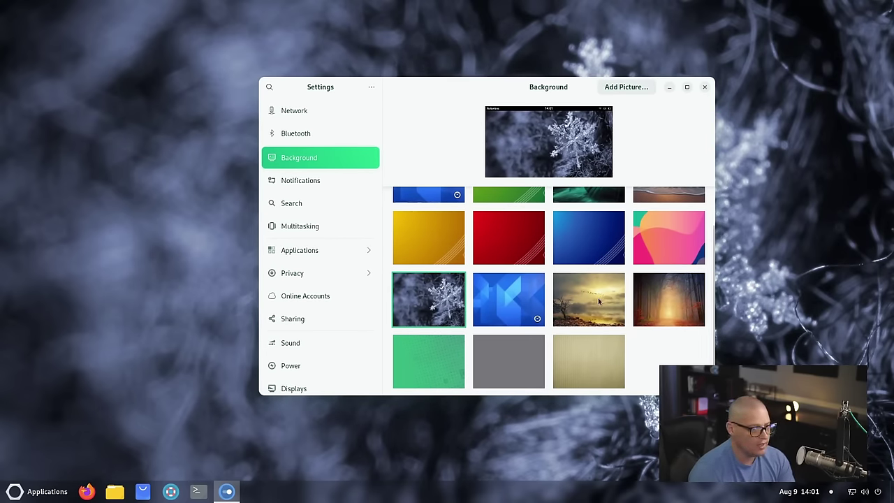
pyautogui.scroll(1, 592, 297)
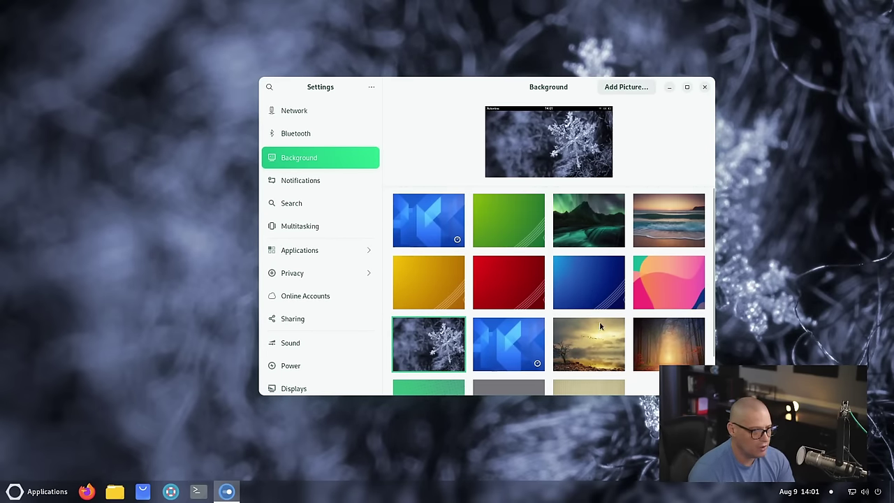
pyautogui.click(509, 220)
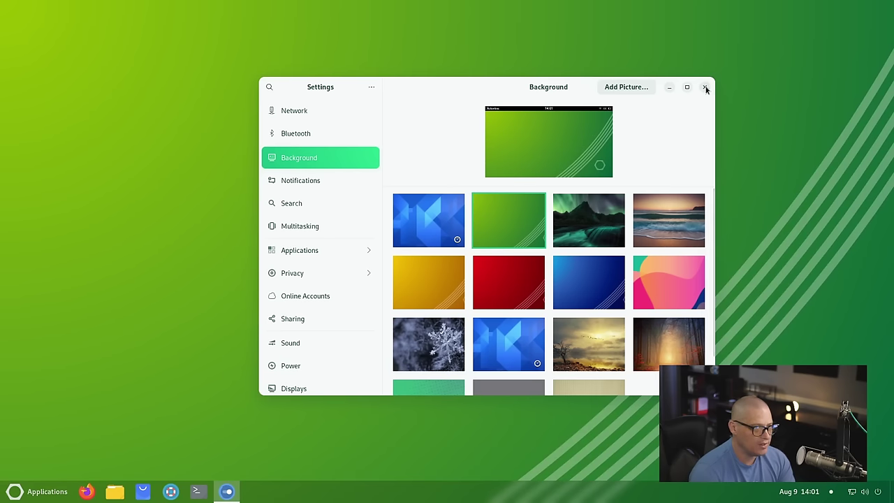
pyautogui.click(705, 87)
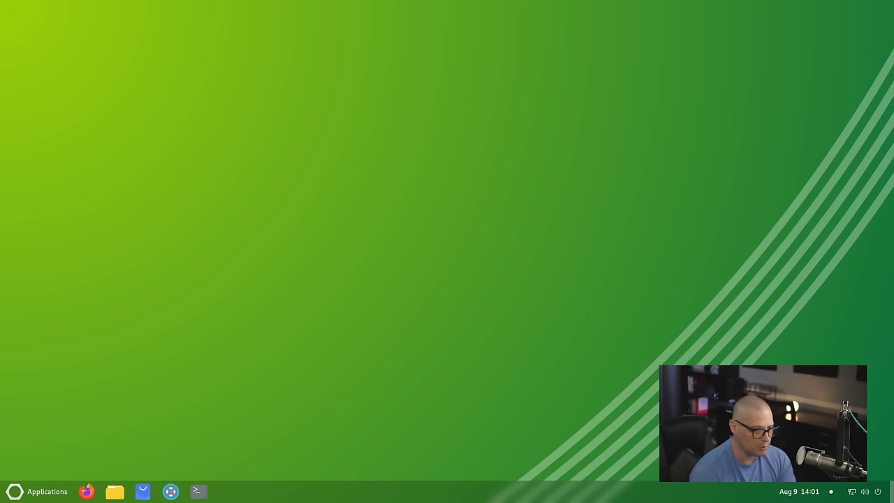